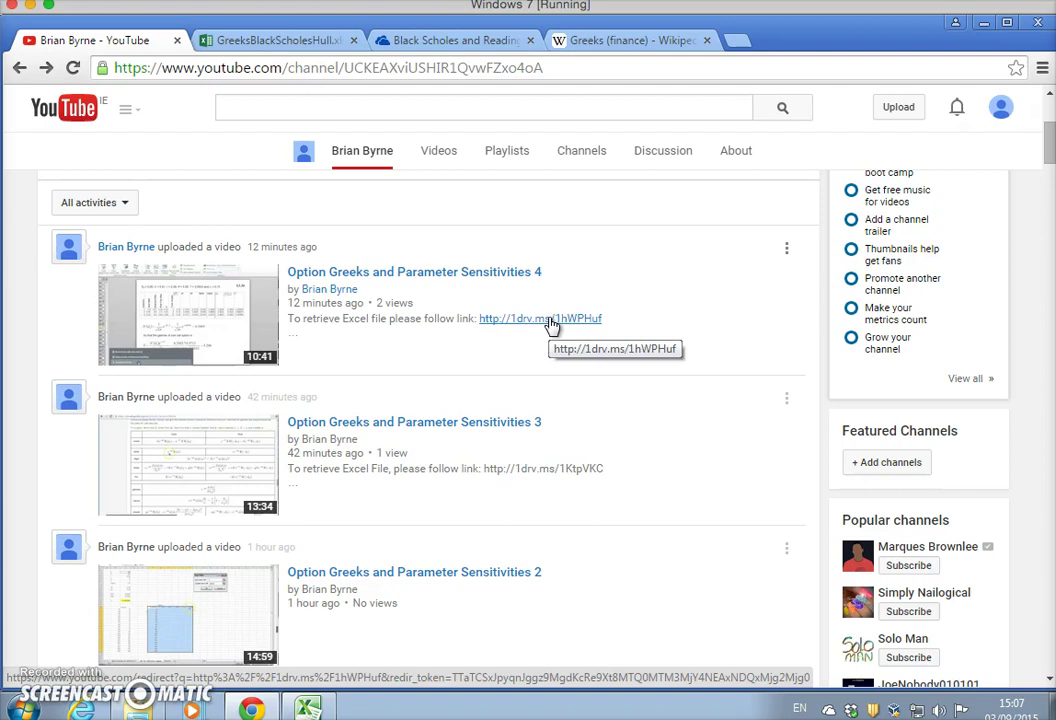
# Step: Open the Excel file linked under the Option Greeks and Parameter Sensitivities 4 video, close the duplicate copy, and download the workbook
pyautogui.click(549, 321)
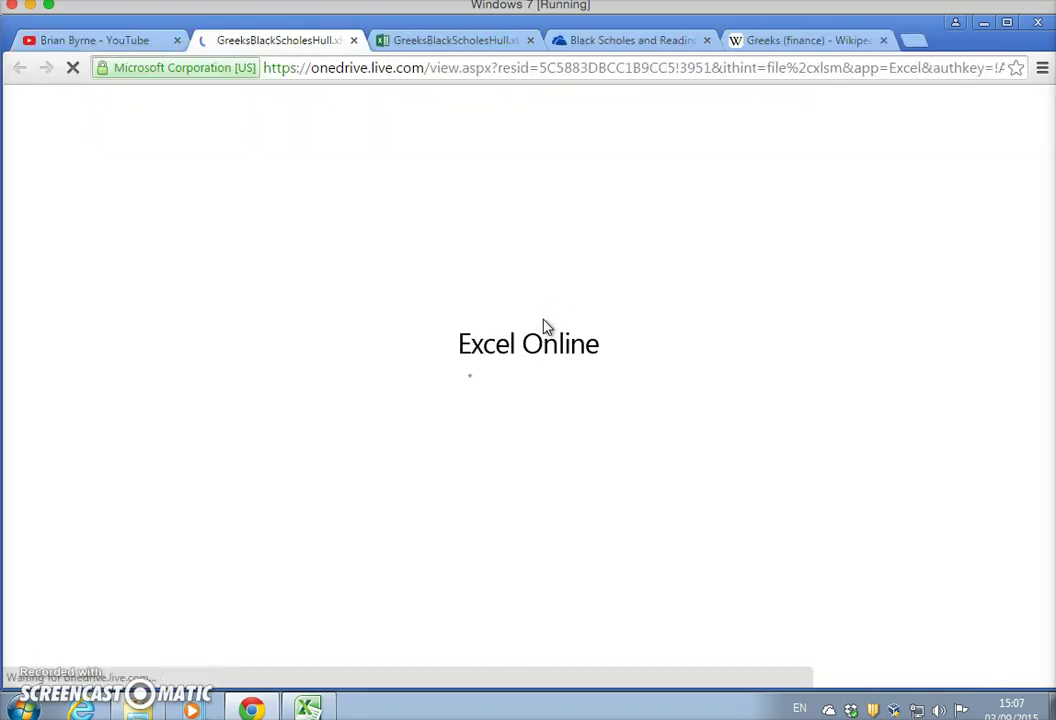
pyautogui.click(531, 41)
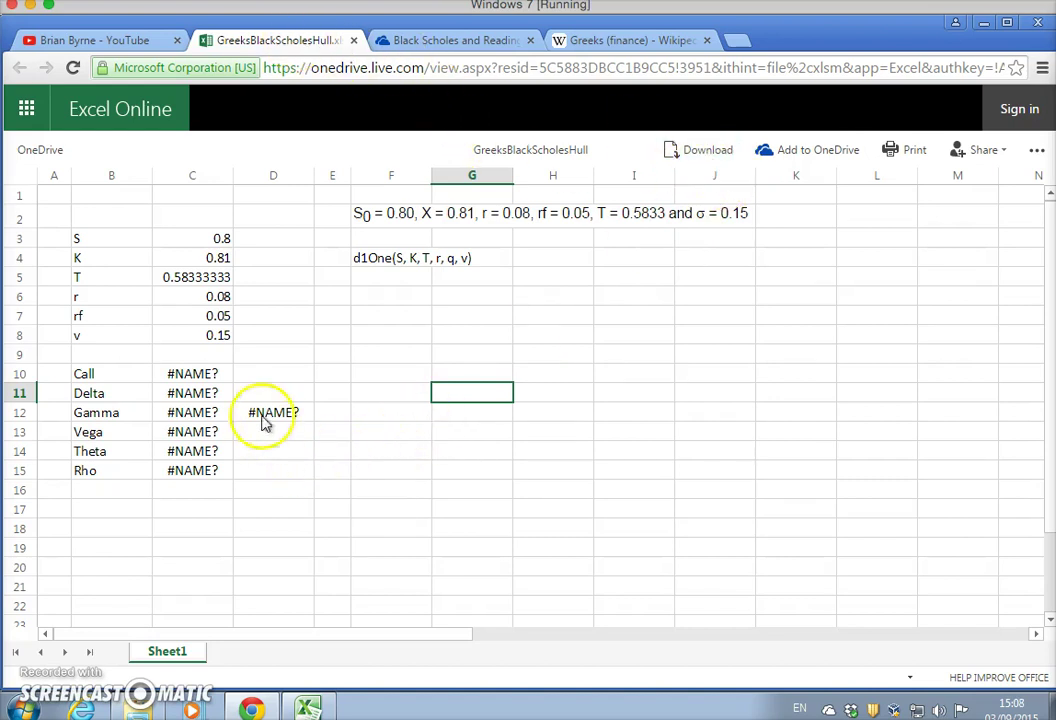
pyautogui.click(700, 152)
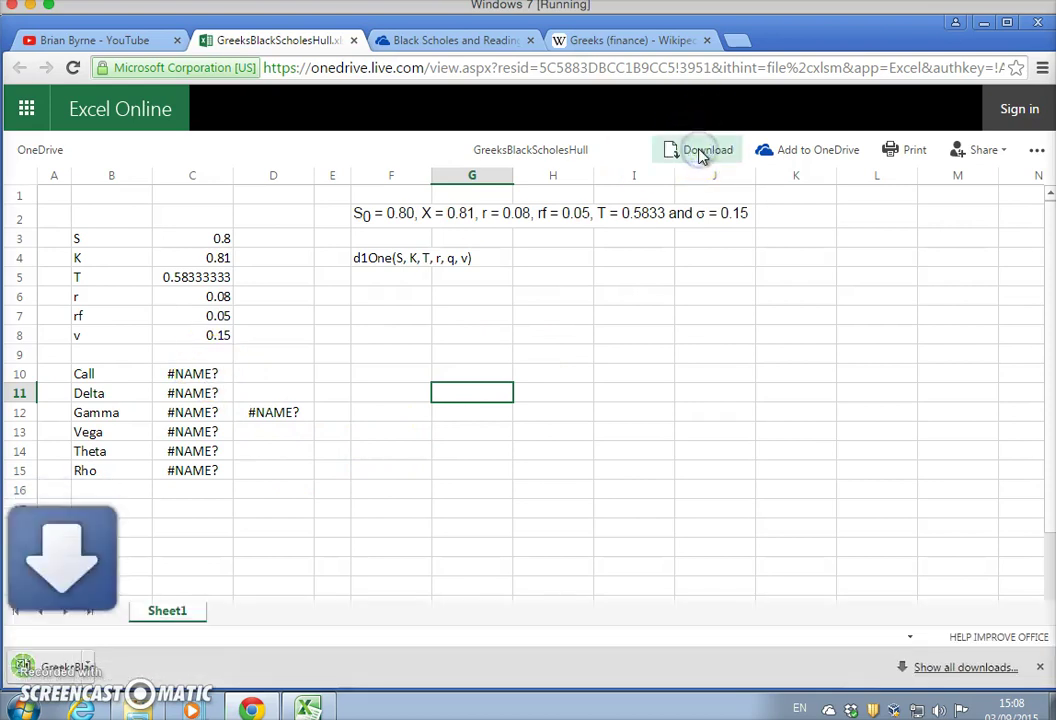
# Step: Open the downloaded GreeksBlackScholesHull workbook in Excel and enable editing and its macro content
pyautogui.click(57, 676)
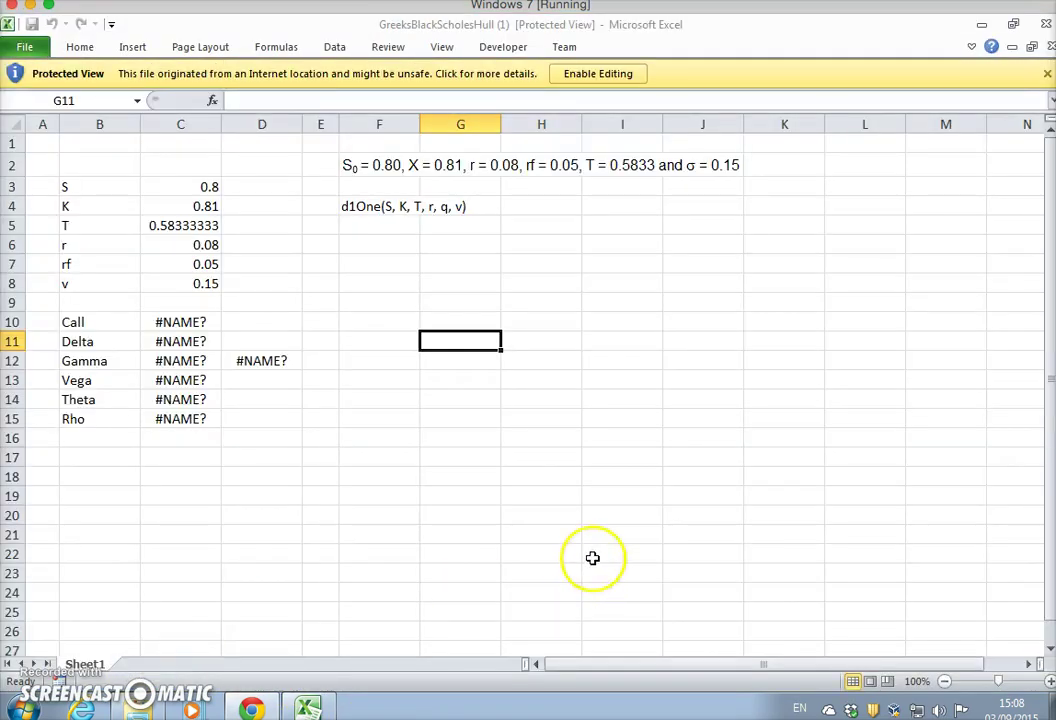
pyautogui.click(580, 82)
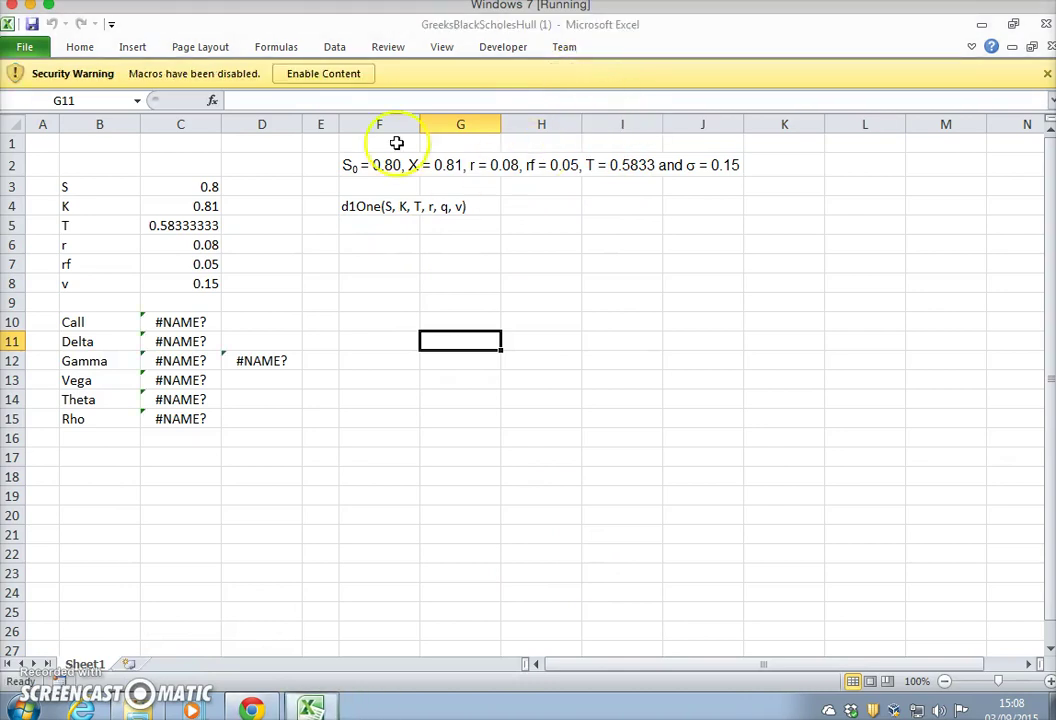
pyautogui.click(286, 74)
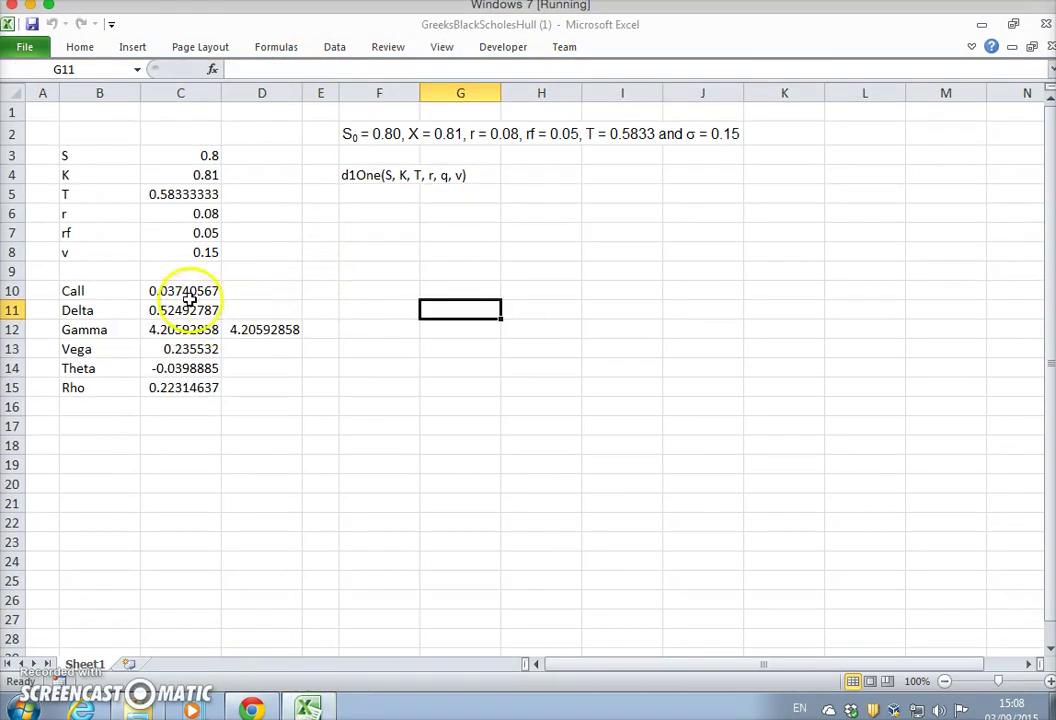
# Step: Set the option inputs S to 100, K to 100 and T to 1 in cells C3 to C5
pyautogui.click(203, 157)
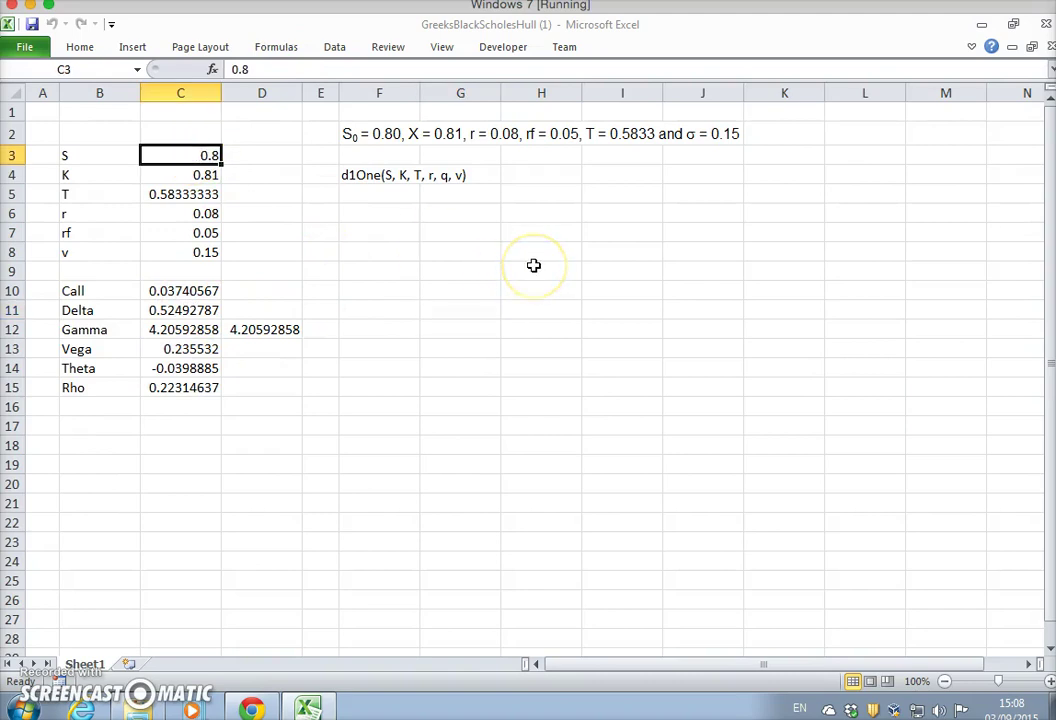
pyautogui.write('100')
pyautogui.press('Return')
pyautogui.write('1')
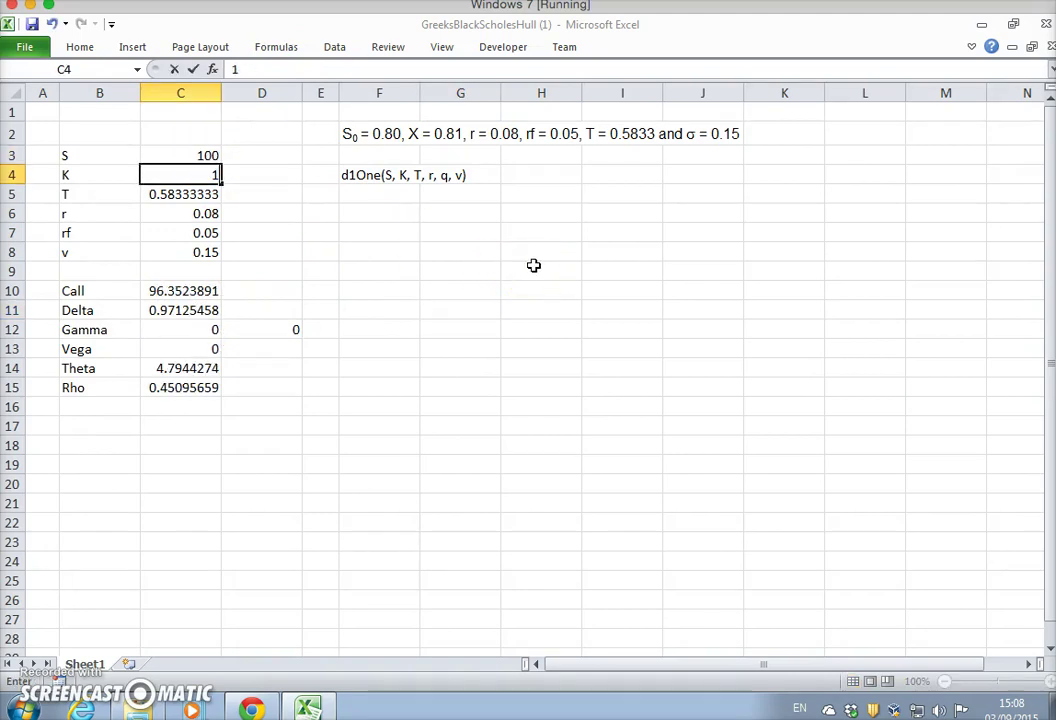
pyautogui.press('Return')
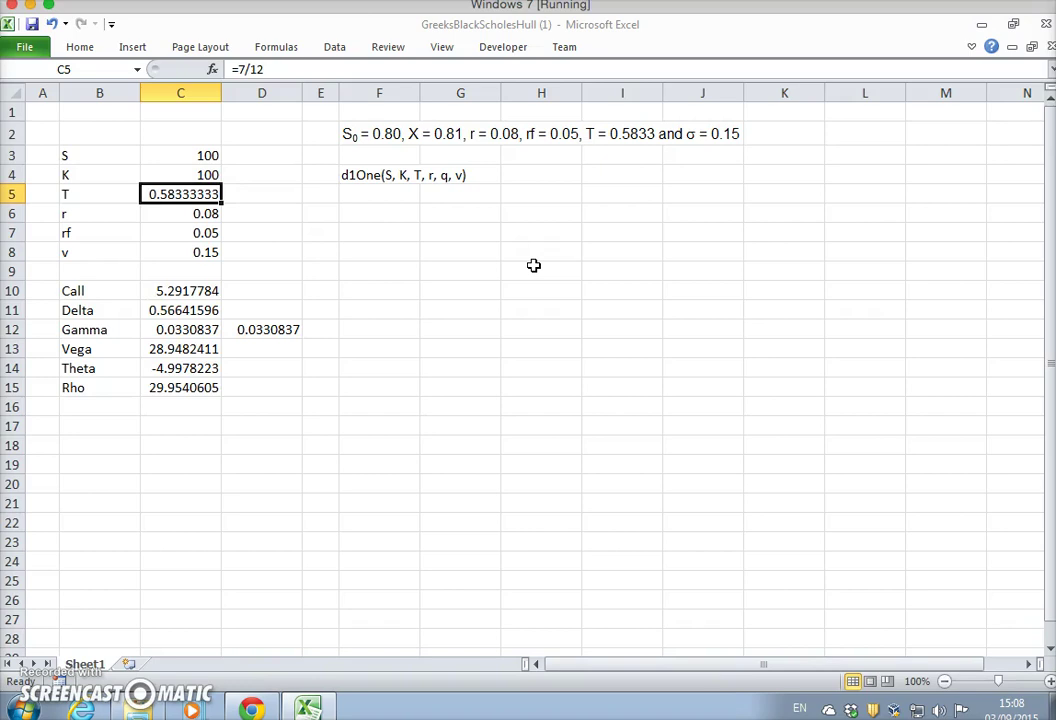
pyautogui.write('1')
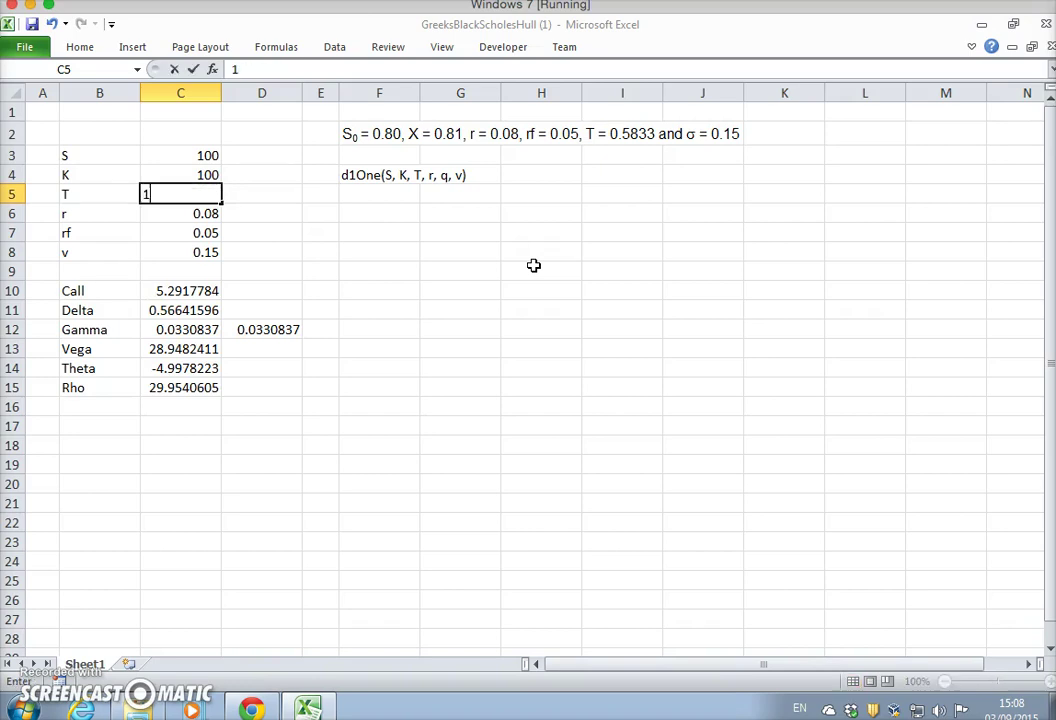
pyautogui.press('Return')
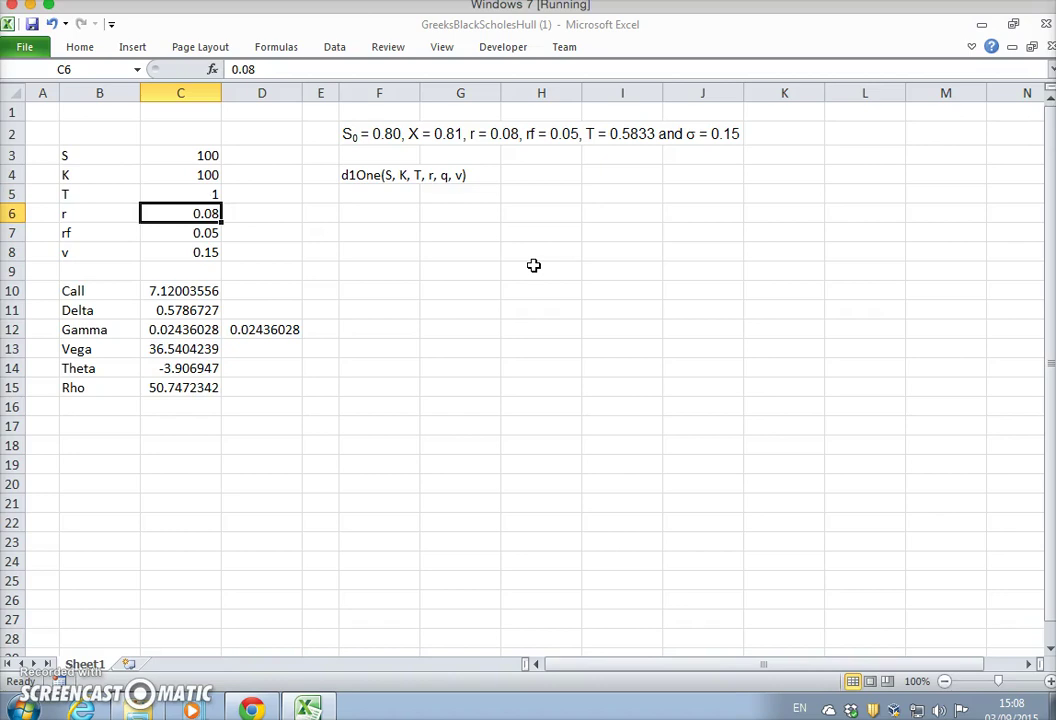
# Step: Set the interest rate r to 0.05 in C6 and the rf rate to 0 in C7
pyautogui.write('0.')
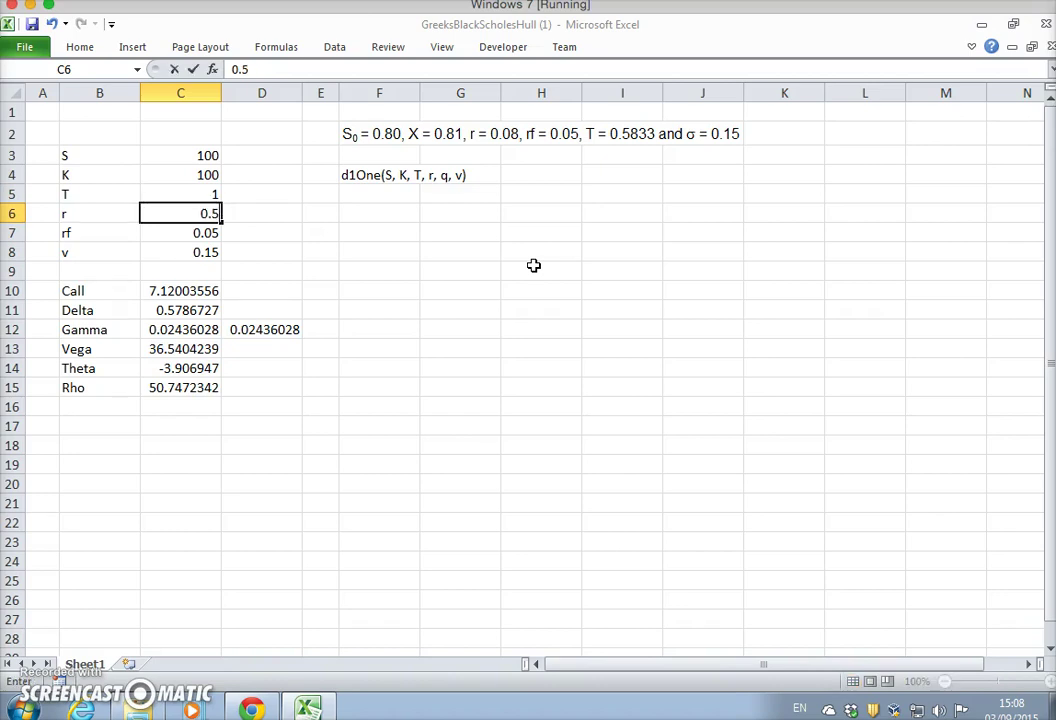
pyautogui.press('Return')
pyautogui.press('Up')
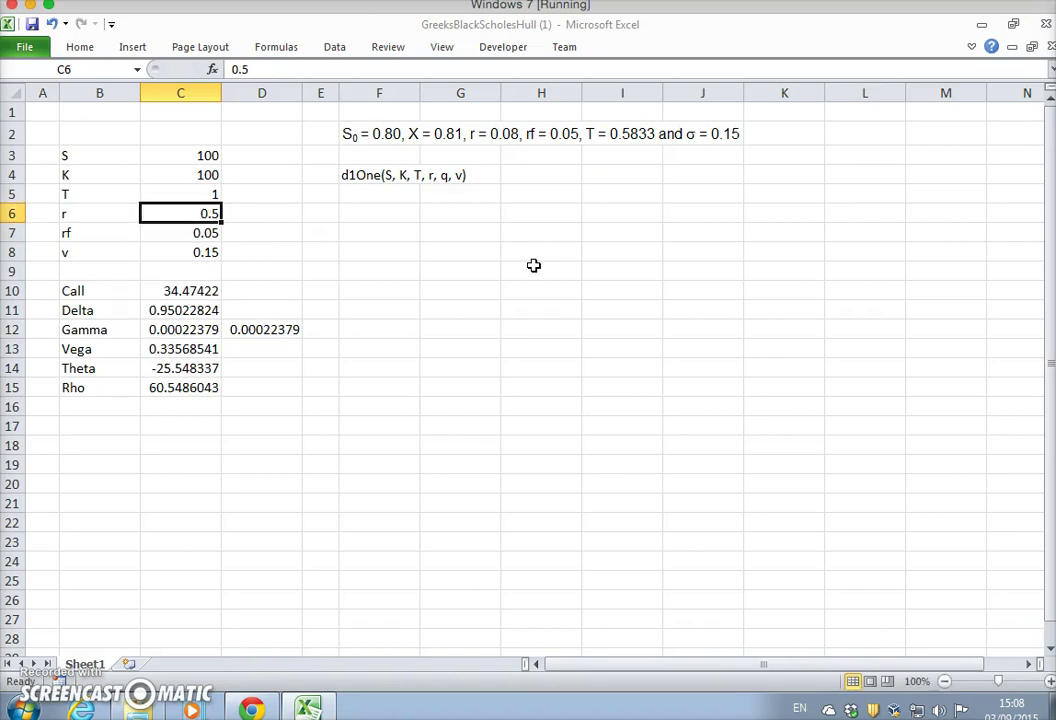
pyautogui.write('0.05')
pyautogui.press('Return')
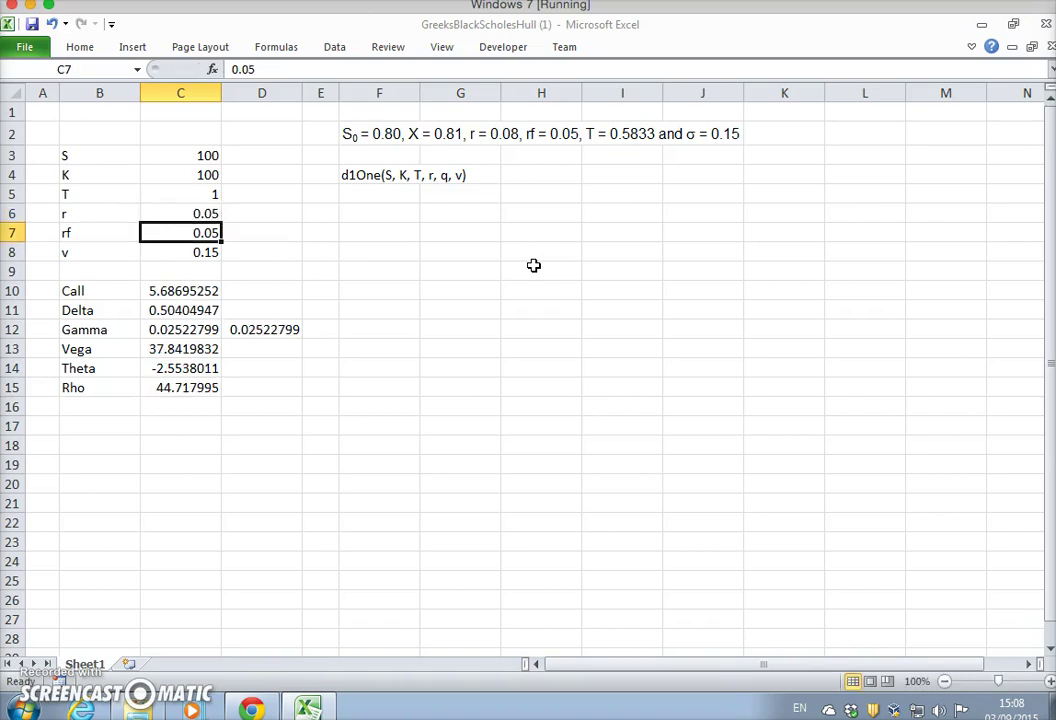
pyautogui.write('0')
pyautogui.press('Return')
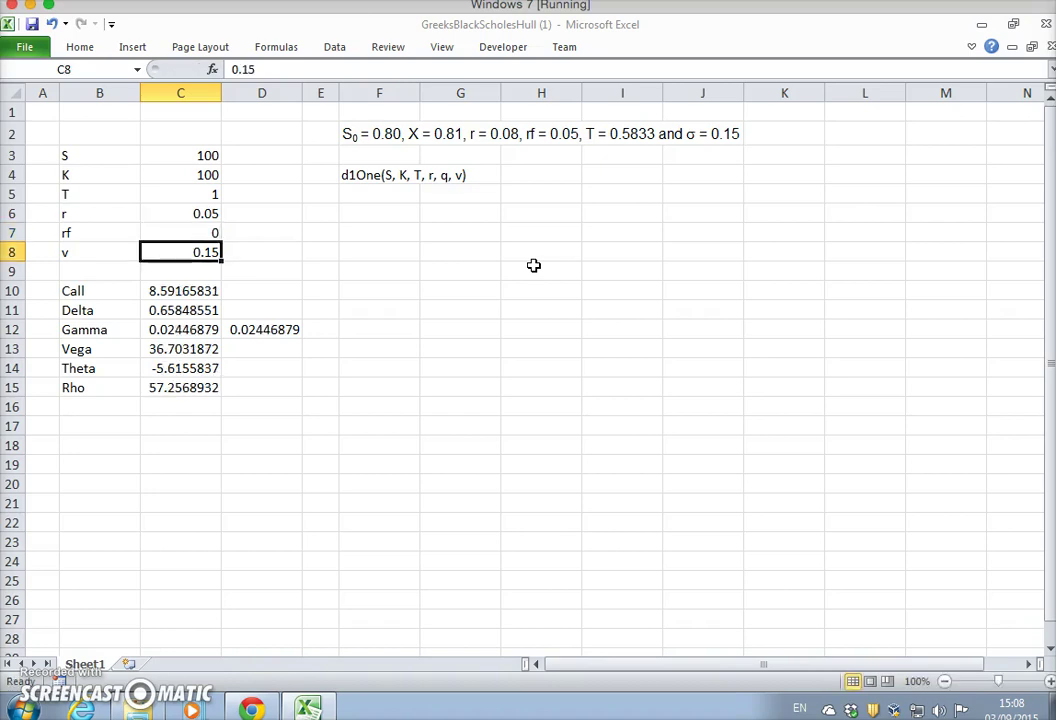
# Step: Relabel the rf input in B7 as q and set the volatility v in C8 to 0.2
pyautogui.click(100, 233)
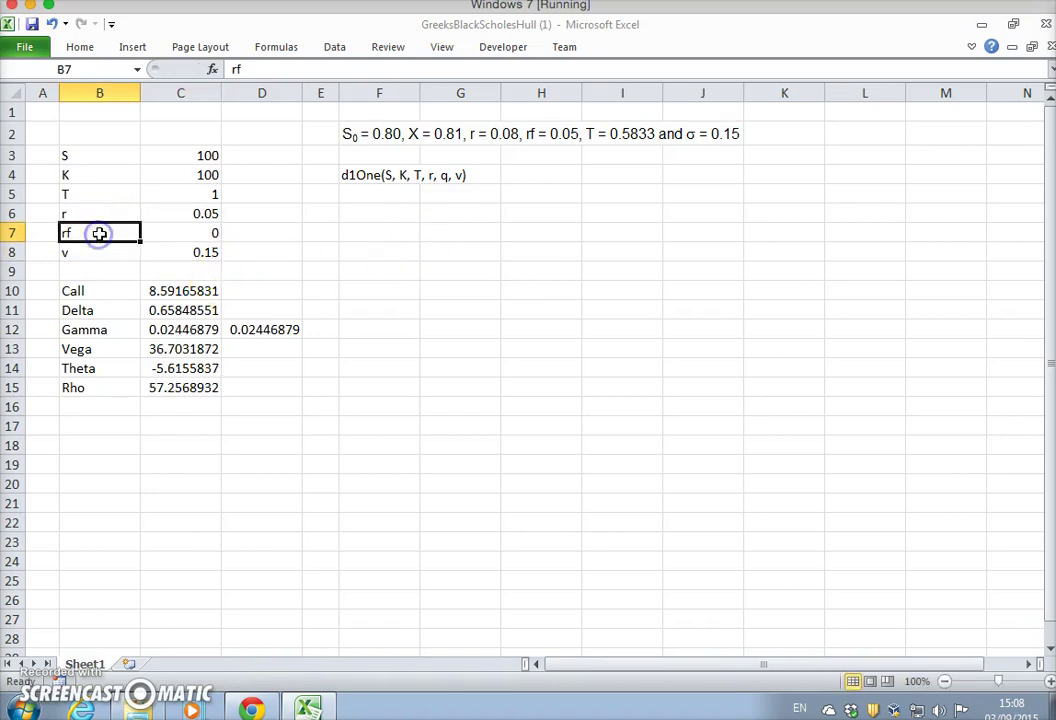
pyautogui.write('q')
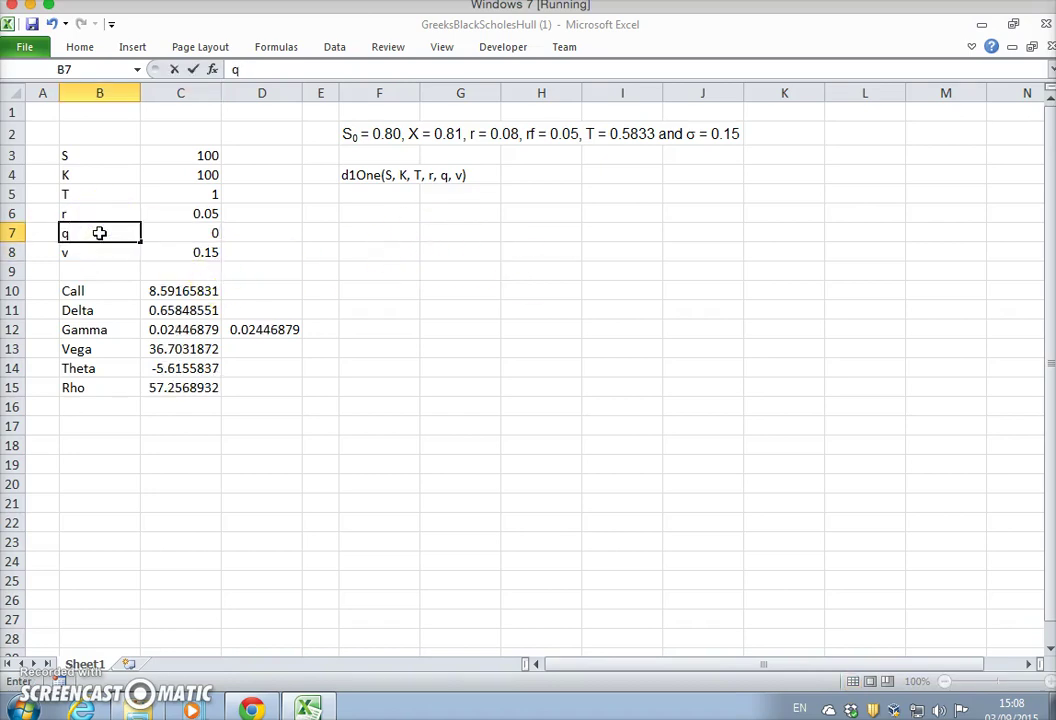
pyautogui.press('Return')
pyautogui.click(198, 248)
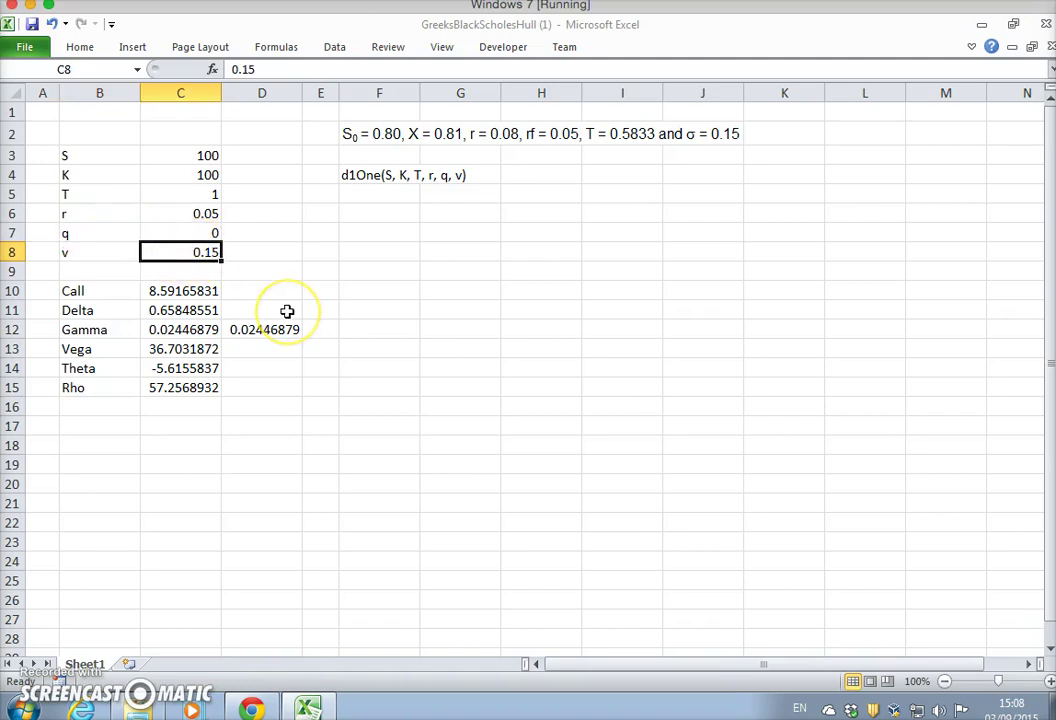
pyautogui.write('0')
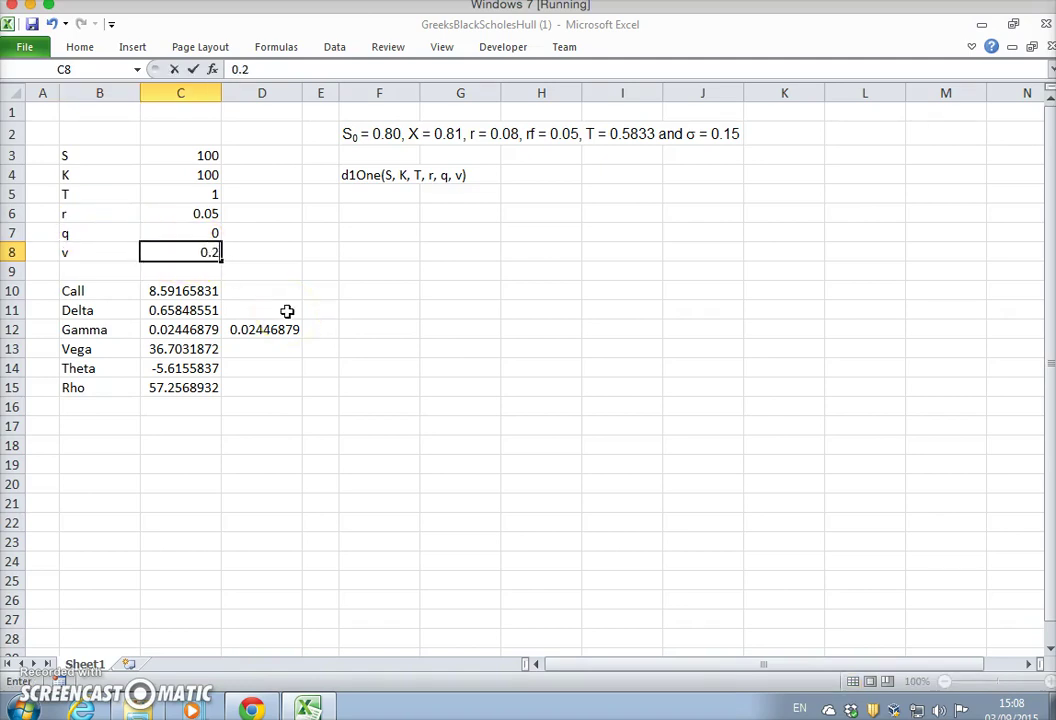
pyautogui.press('Return')
# Step: Delete the duplicate Gamma formula in D12 and the parameter and d1One notes in F2:F4
pyautogui.click(257, 330)
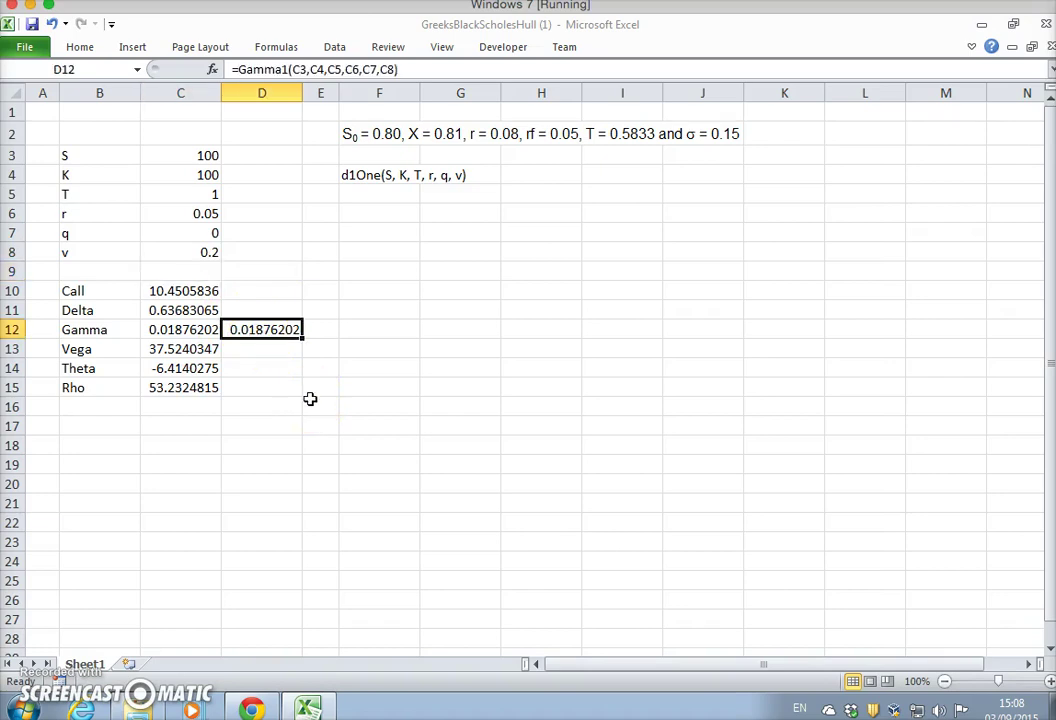
pyautogui.press('Delete')
pyautogui.click(209, 290)
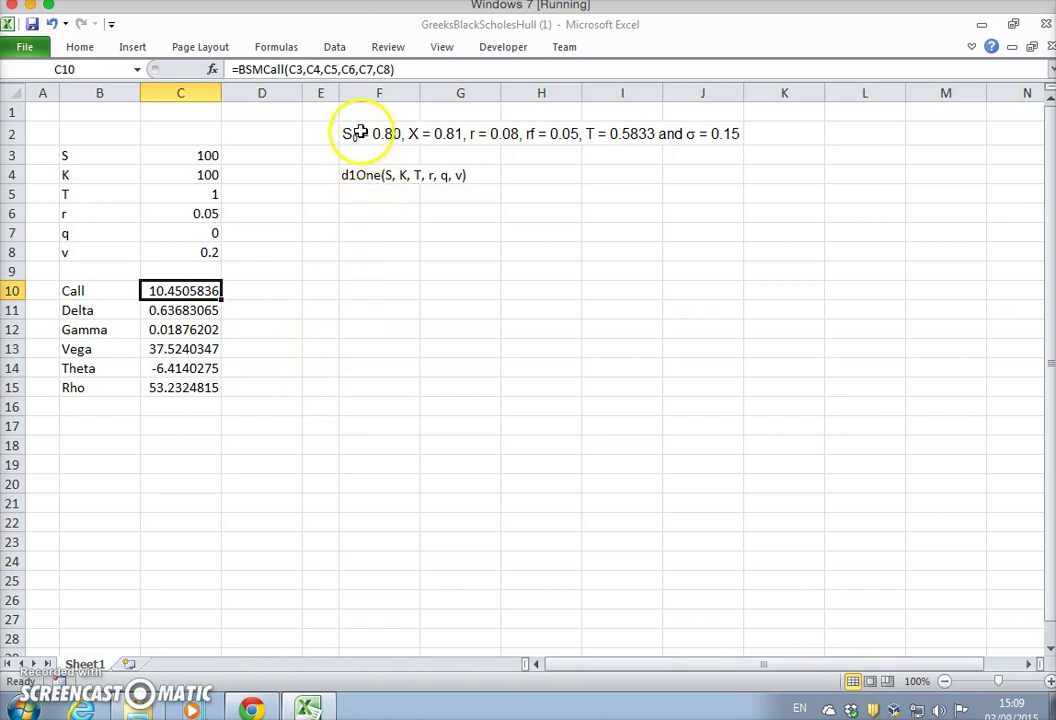
pyautogui.moveTo(346, 133); pyautogui.dragTo(355, 172)
pyautogui.press('Delete')
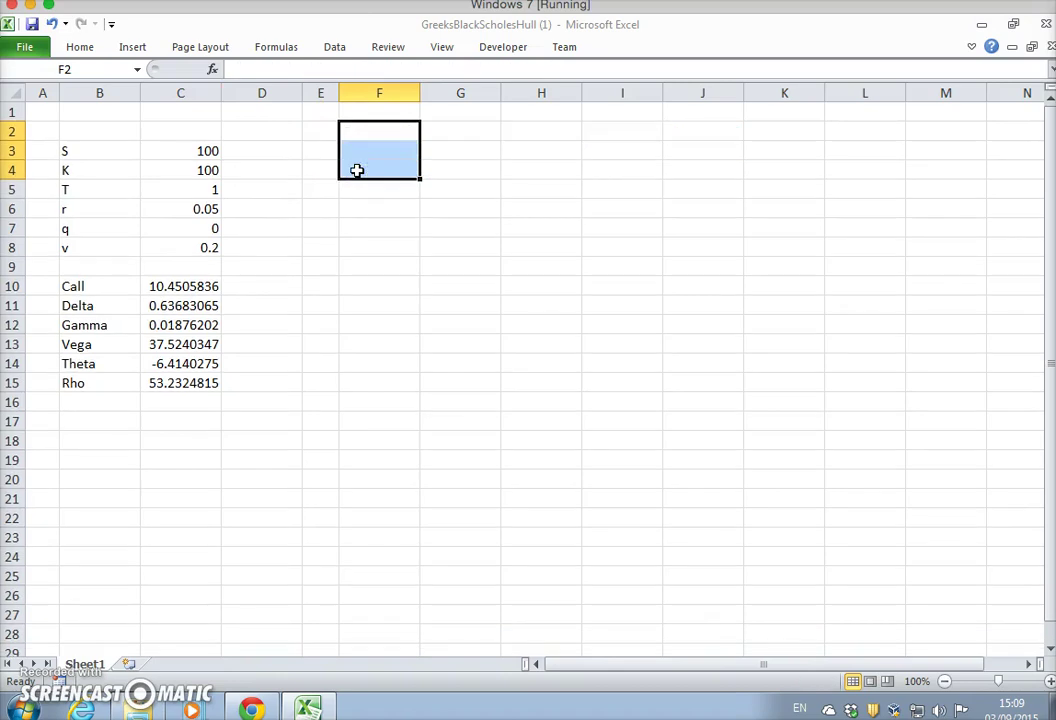
pyautogui.click(641, 406)
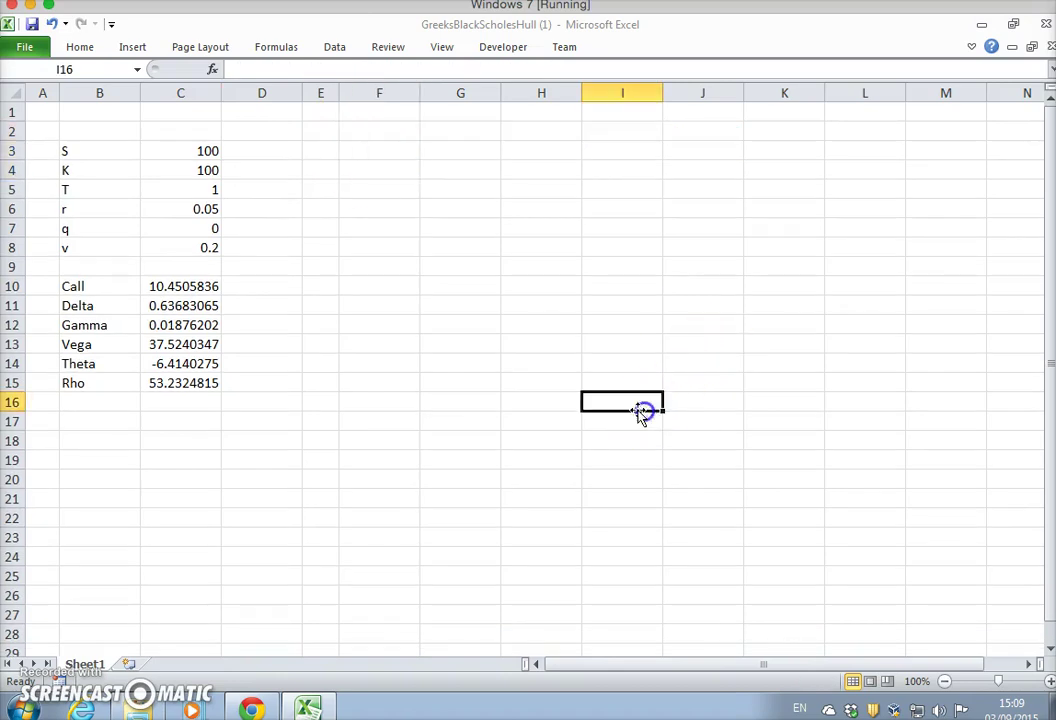
# Step: Review the formulas behind the Delta, Gamma, Vega, Theta and Rho cells in C11 to C15
pyautogui.click(178, 309)
pyautogui.click(178, 324)
pyautogui.click(171, 343)
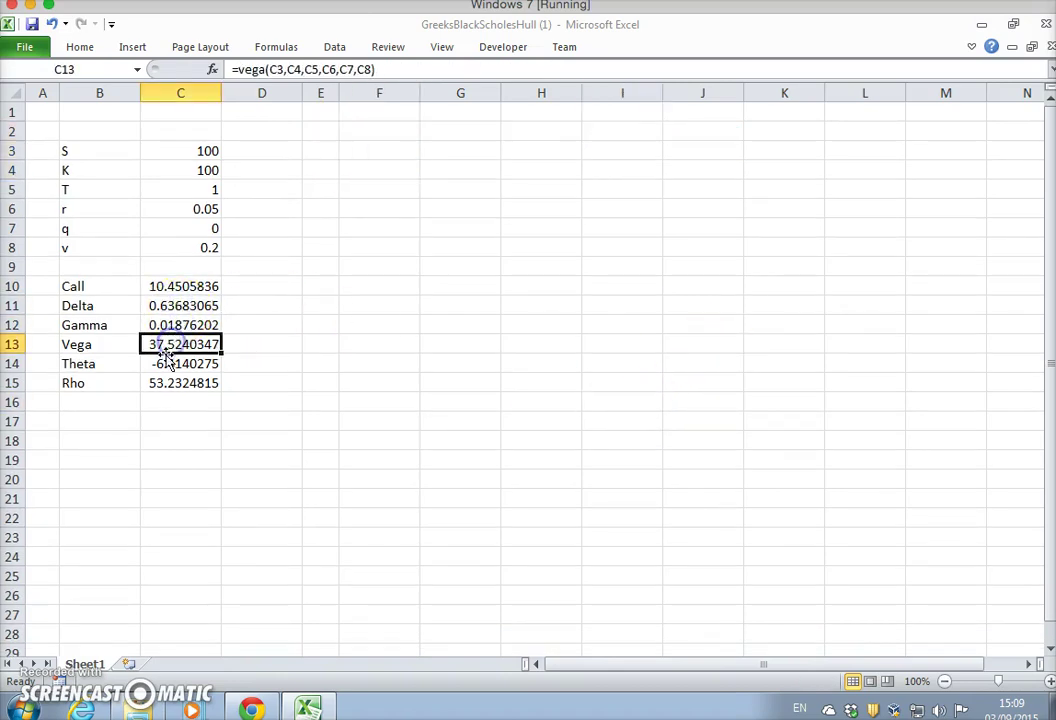
pyautogui.click(164, 364)
pyautogui.click(166, 380)
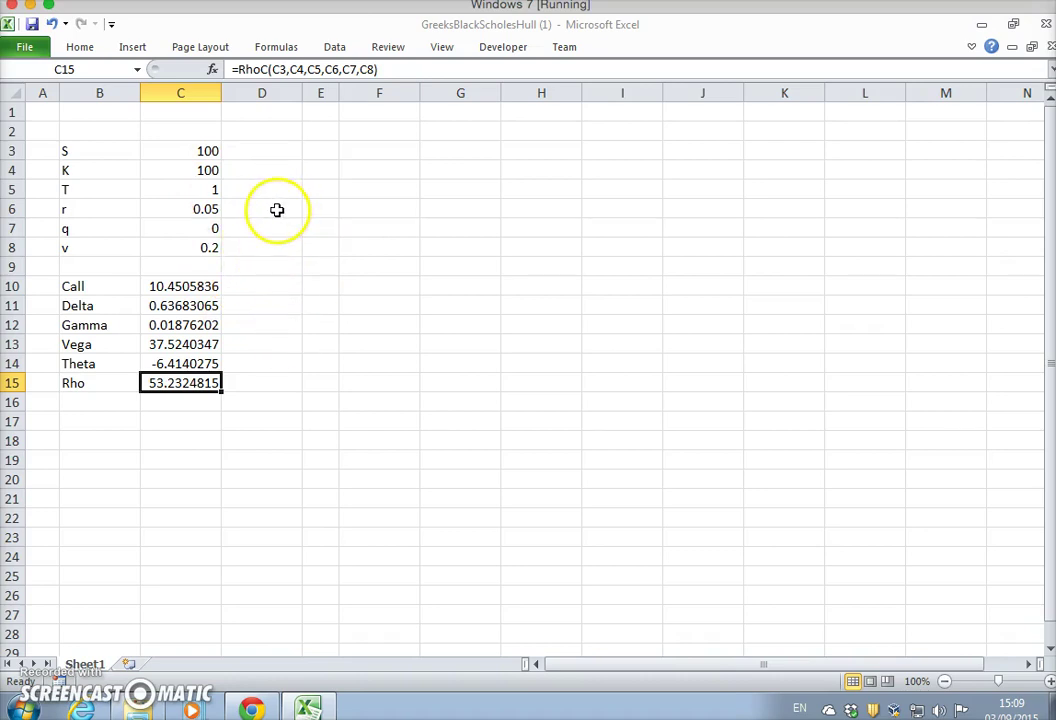
# Step: Open the workbook's Visual Basic code and look through the Black-Scholes pricing and Greeks functions in Module1
pyautogui.click(515, 47)
pyautogui.click(31, 92)
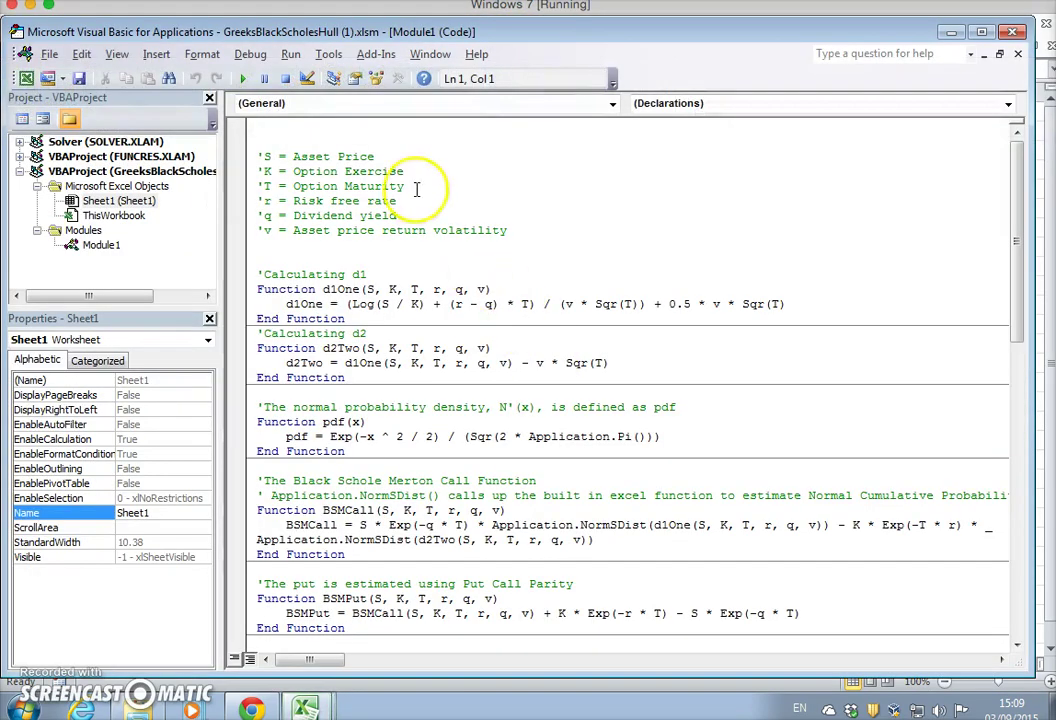
pyautogui.scroll(-3, 450, 470)
pyautogui.scroll(-12, 465, 442)
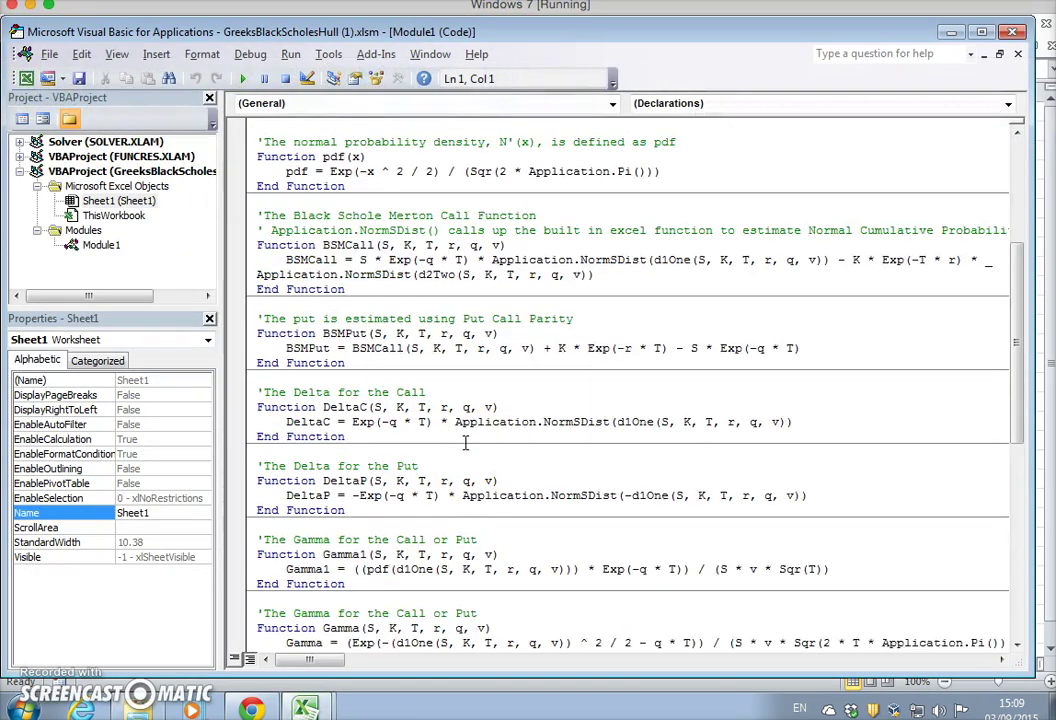
# Step: Switch to Chrome and examine the Black–Scholes Greeks formula table for calls and puts in the Wikipedia Greeks (finance) article
pyautogui.click(248, 708)
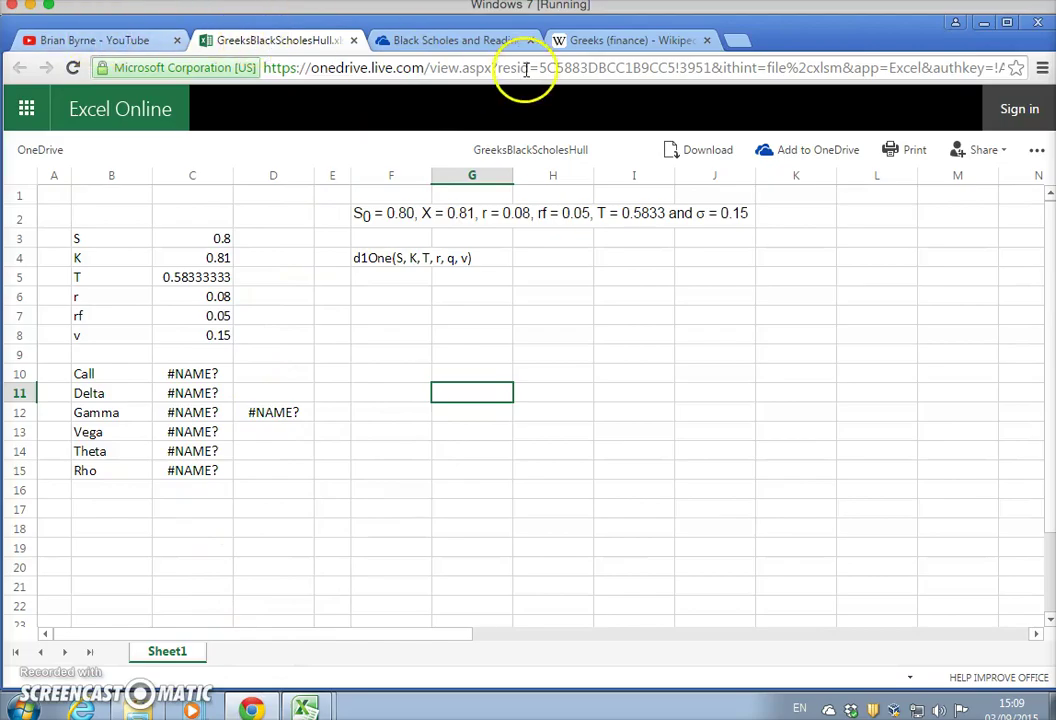
pyautogui.click(578, 38)
pyautogui.scroll(-5, 522, 320)
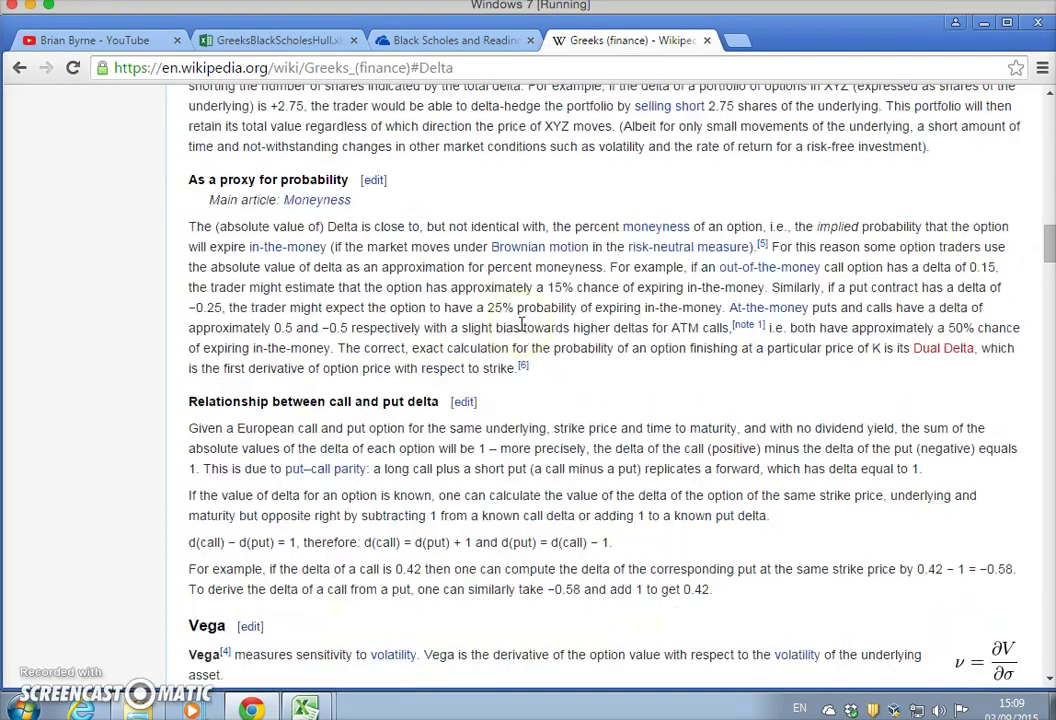
pyautogui.scroll(-15, 521, 325)
pyautogui.scroll(-20, 520, 330)
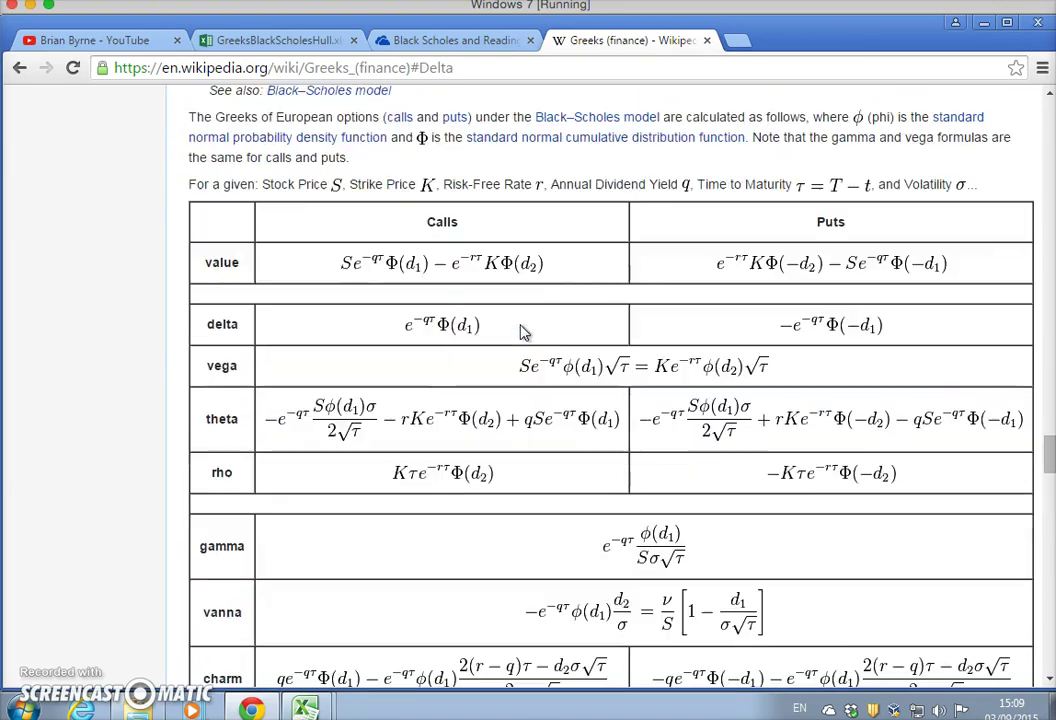
pyautogui.scroll(-1, 543, 360)
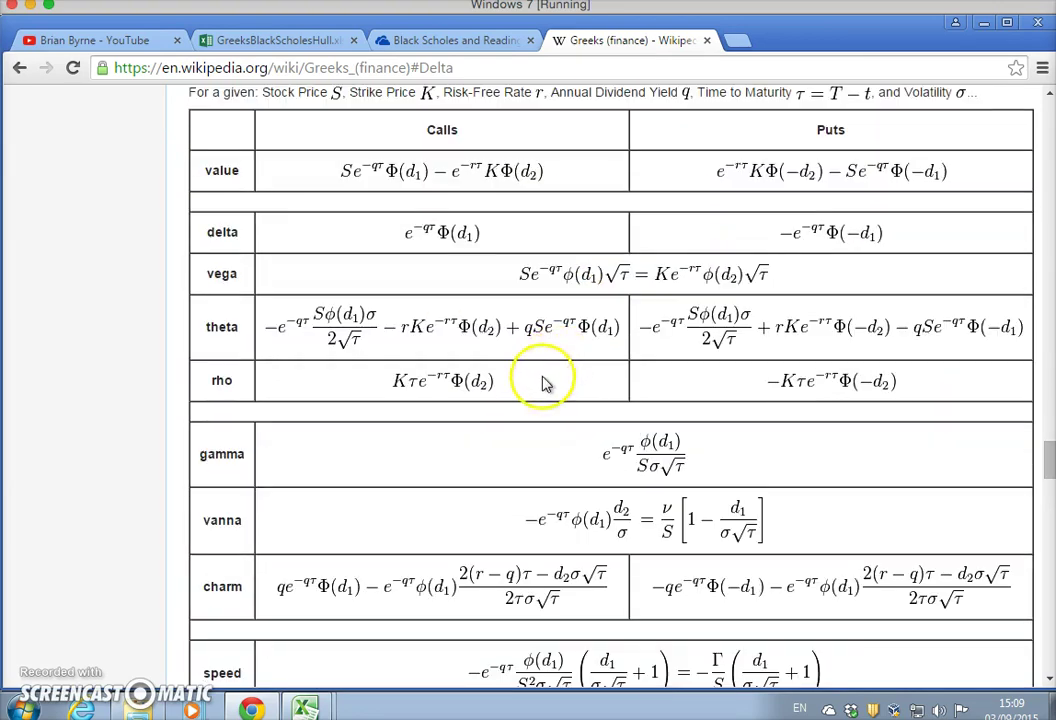
pyautogui.scroll(1, 518, 282)
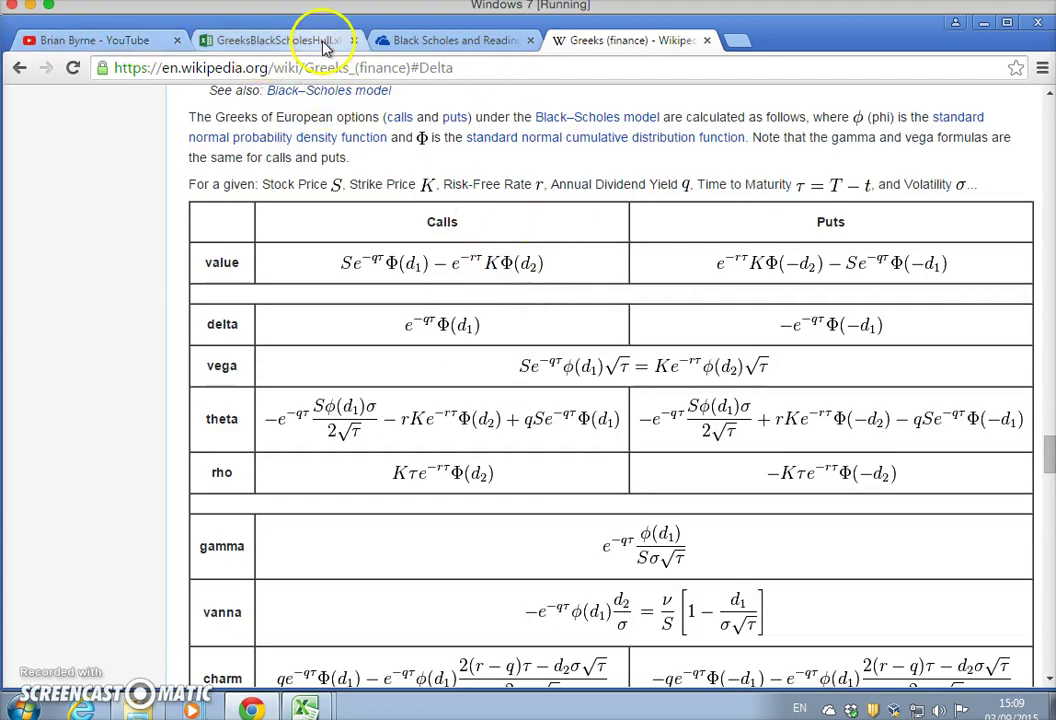
# Step: Switch back to the GreeksBlackScholesHull (1) workbook in Excel and select the empty cell F9
pyautogui.moveTo(305, 708)
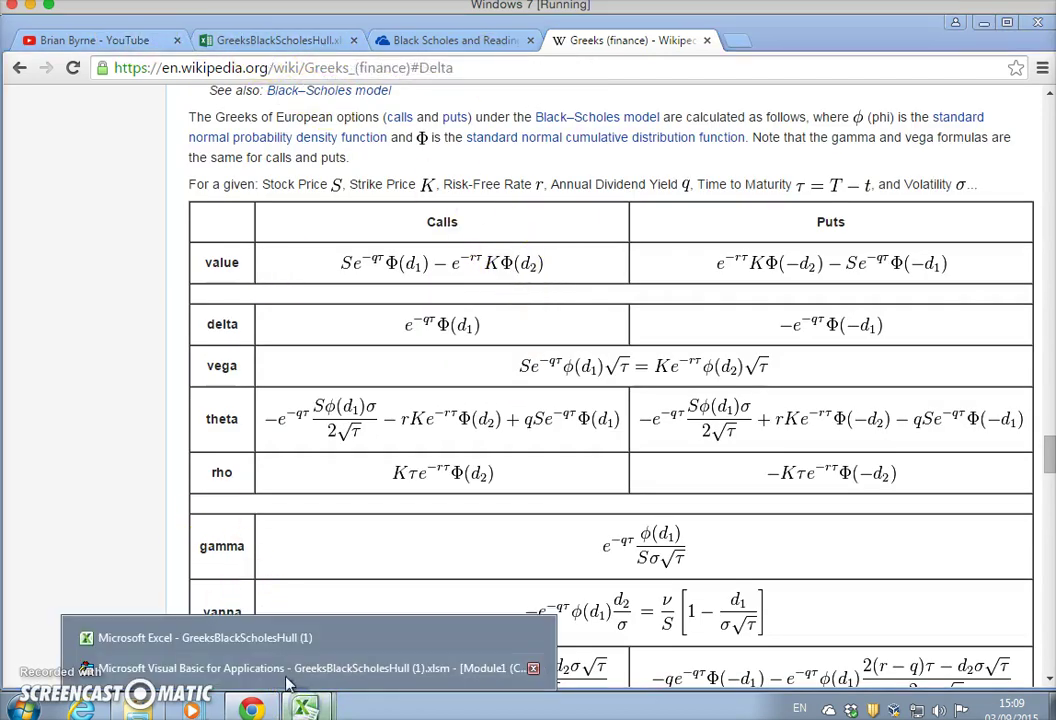
pyautogui.click(247, 626)
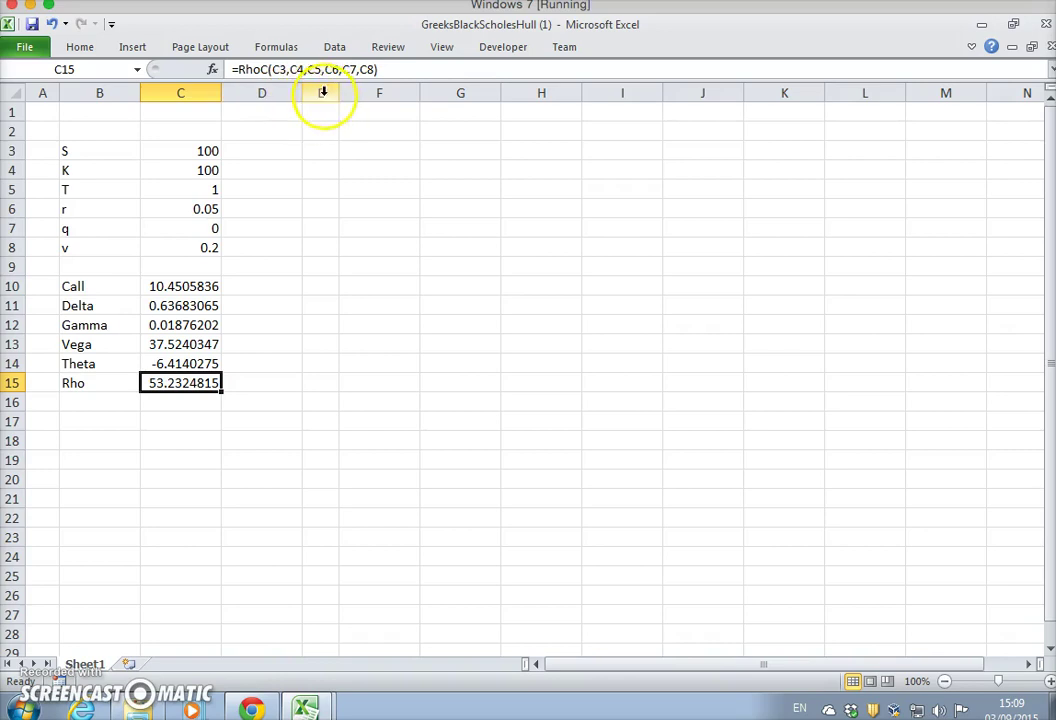
pyautogui.click(400, 270)
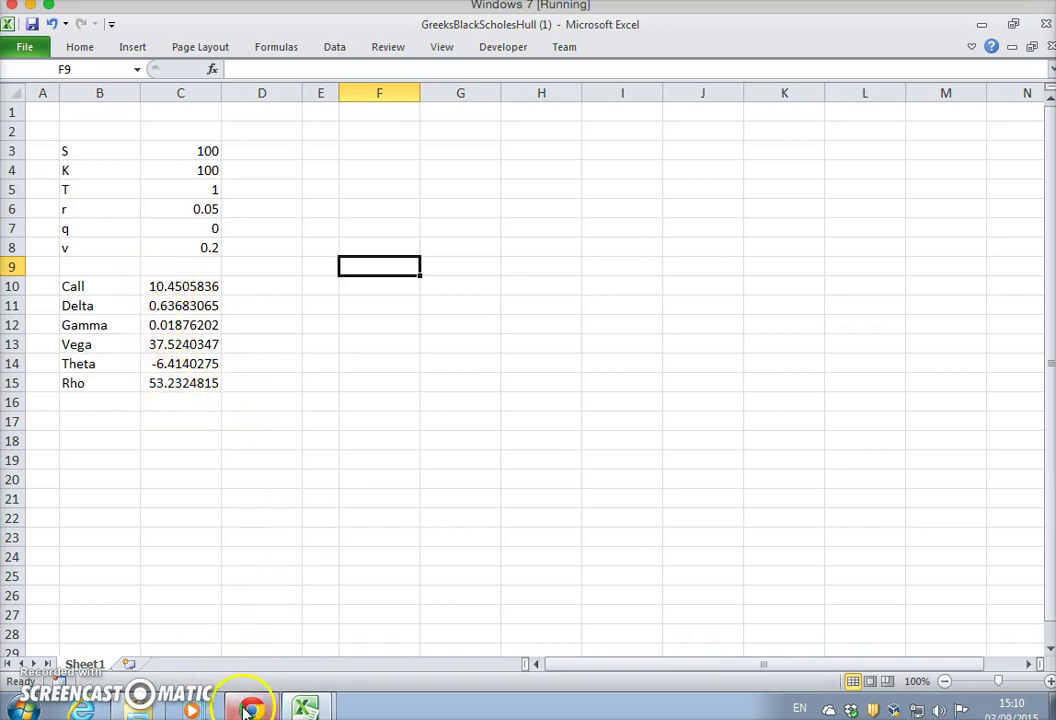
# Step: Widen column E slightly
pyautogui.click(170, 304)
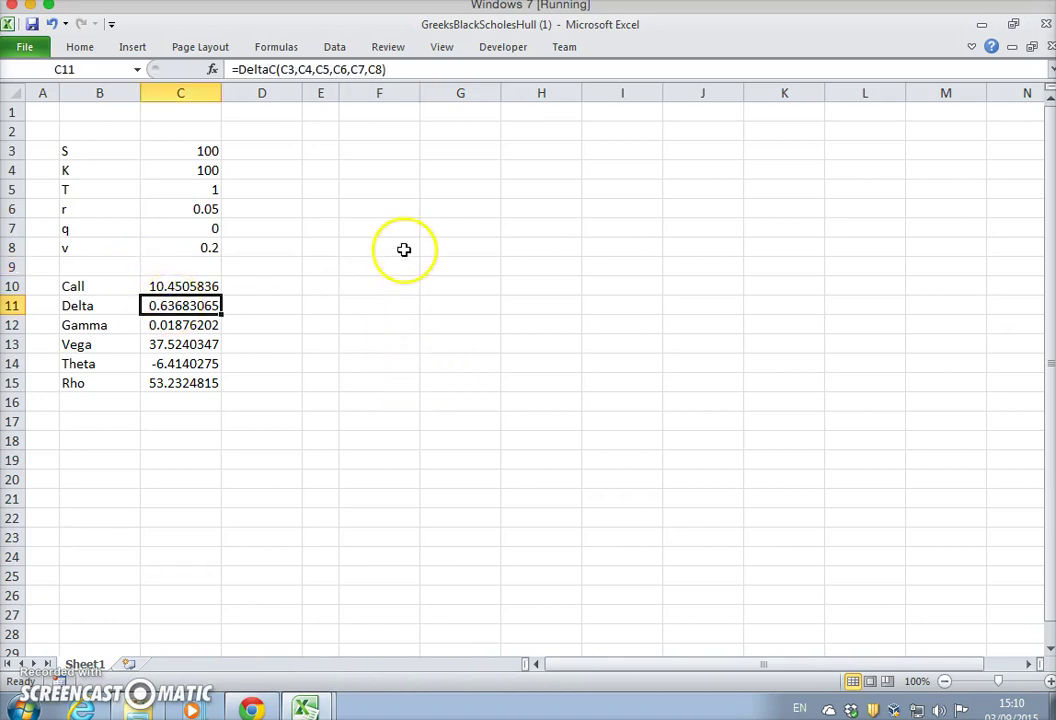
pyautogui.click(366, 152)
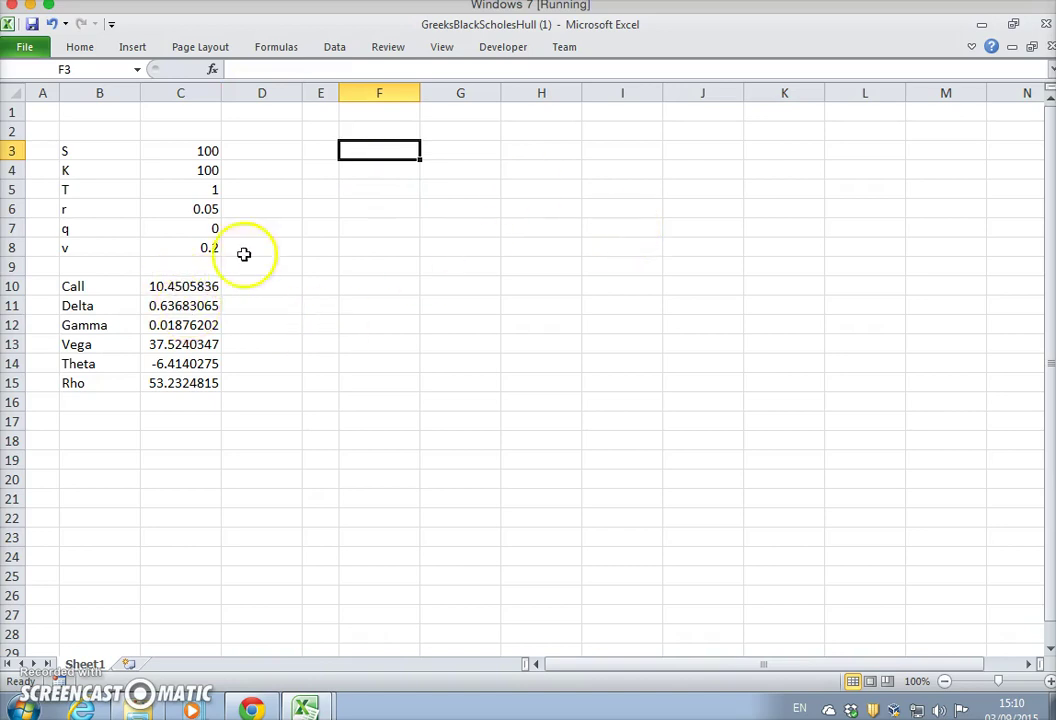
pyautogui.click(325, 92)
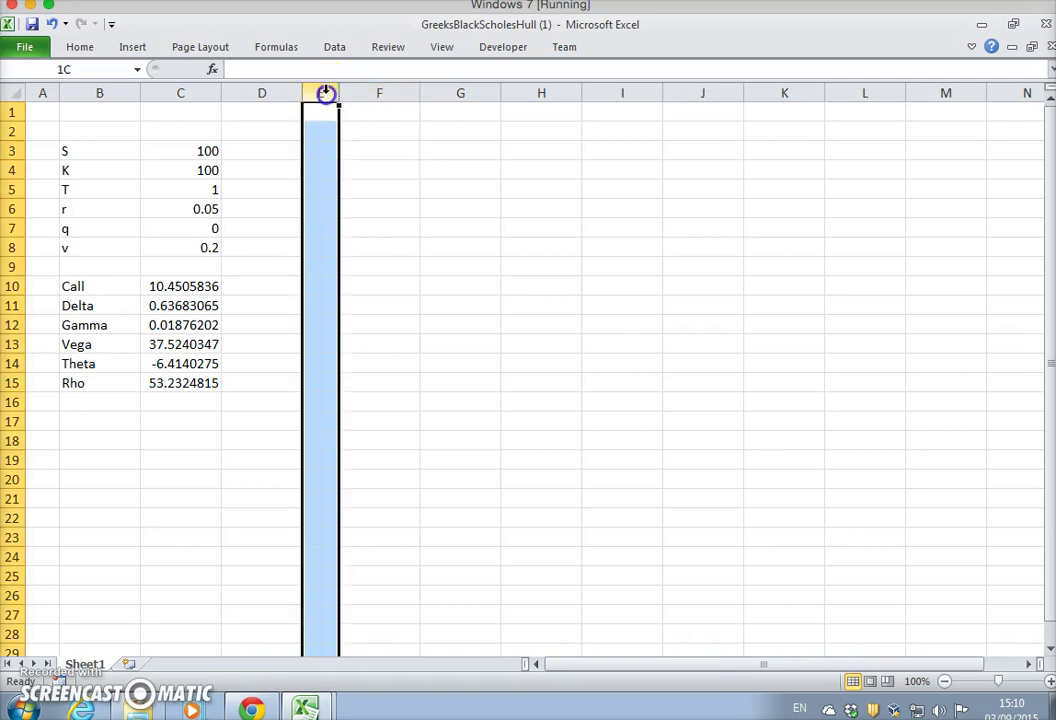
pyautogui.moveTo(336, 93); pyautogui.dragTo(375, 93)
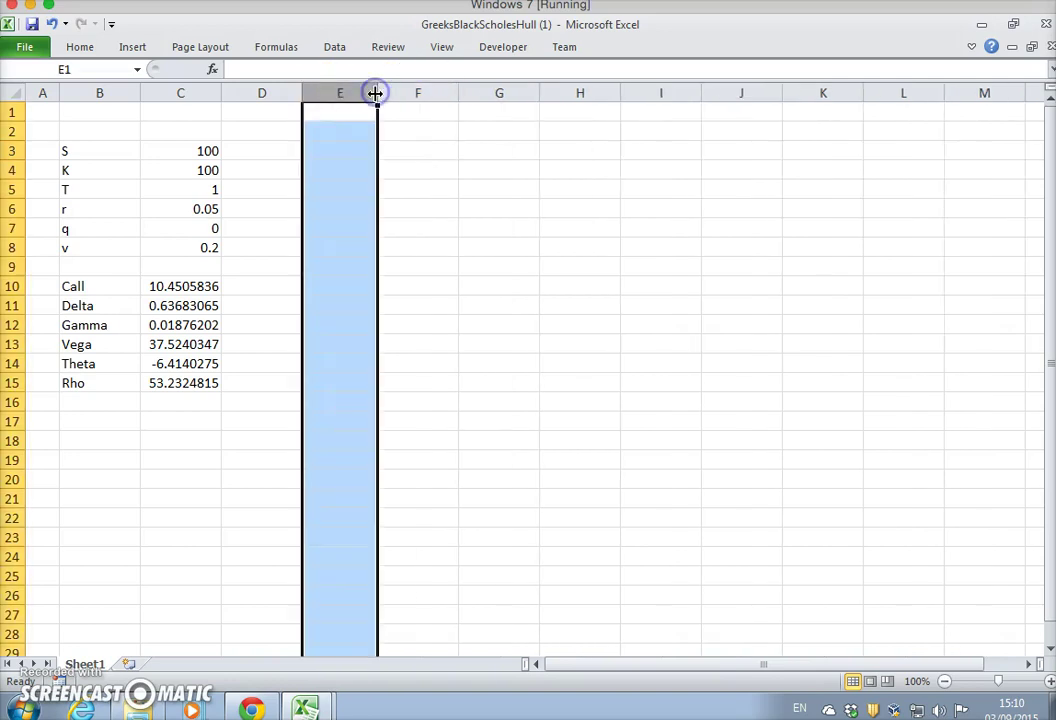
# Step: Fill E4:E23 with a series of stock prices from 10 to 200 in increments of 10
pyautogui.click(350, 158)
pyautogui.click(342, 168)
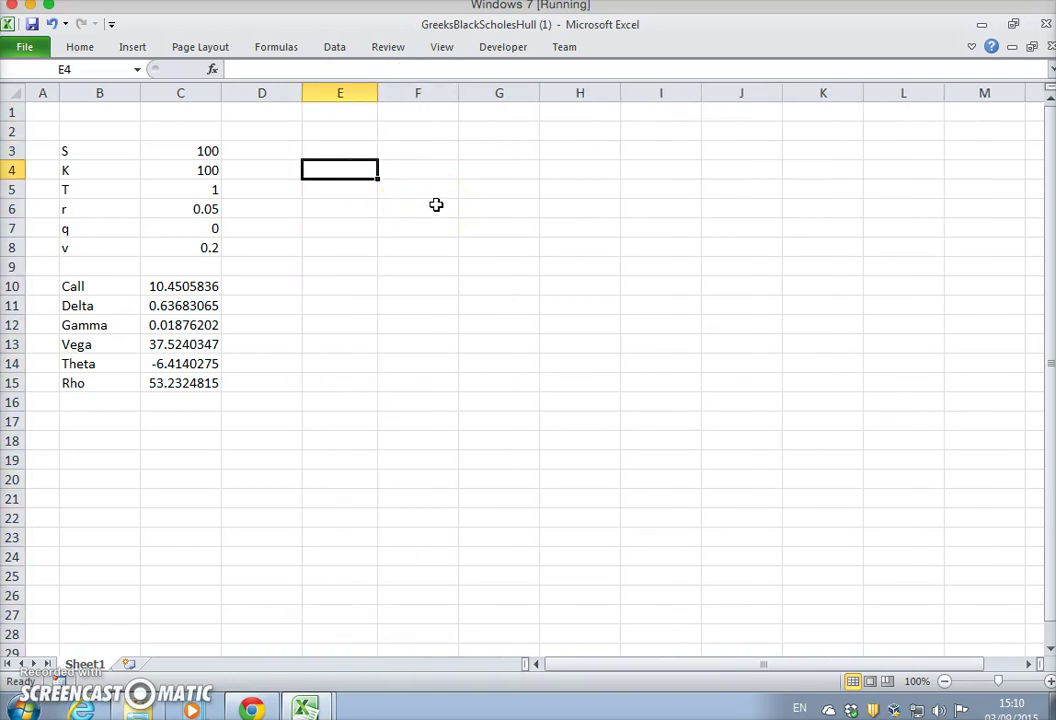
pyautogui.write('10')
pyautogui.press('Return')
pyautogui.write('20')
pyautogui.press('Return')
pyautogui.moveTo(358, 166); pyautogui.dragTo(378, 542)
pyautogui.click(433, 475)
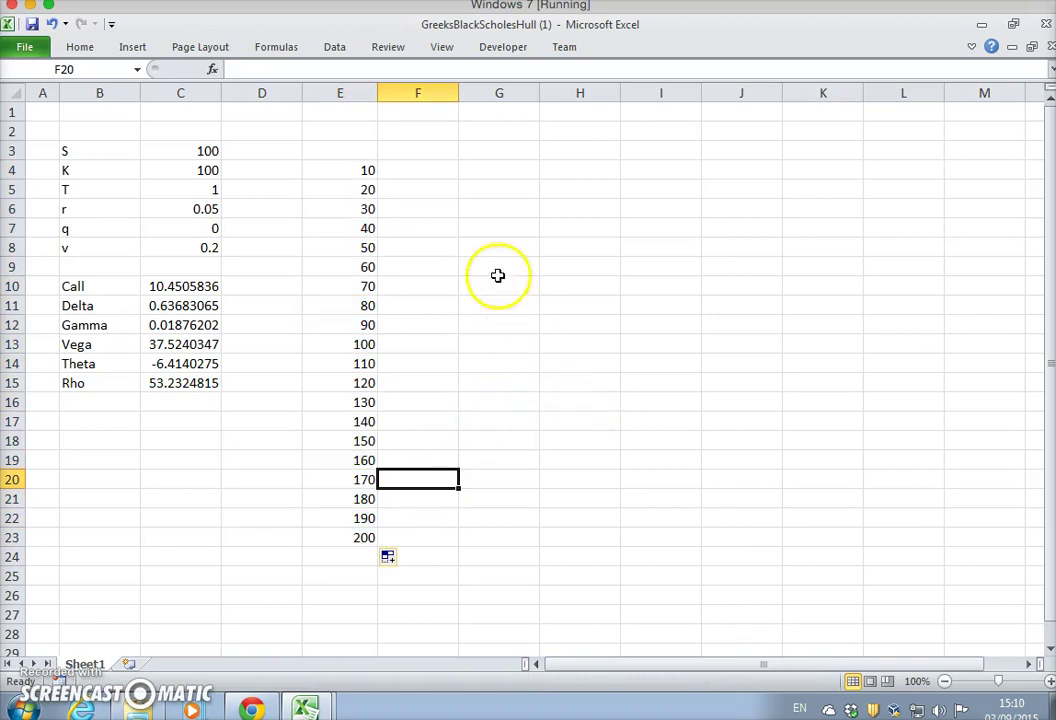
# Step: Enter the heading Call in F2 and link F3 to the call price in C10
pyautogui.click(414, 146)
pyautogui.click(411, 130)
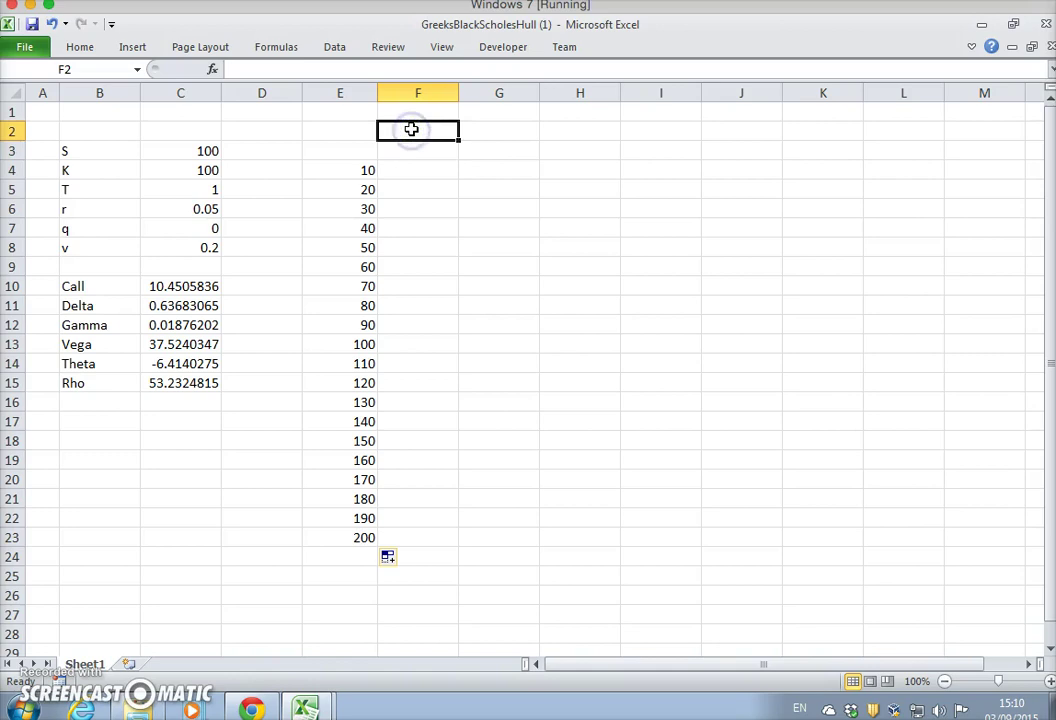
pyautogui.write('Call')
pyautogui.press('Return')
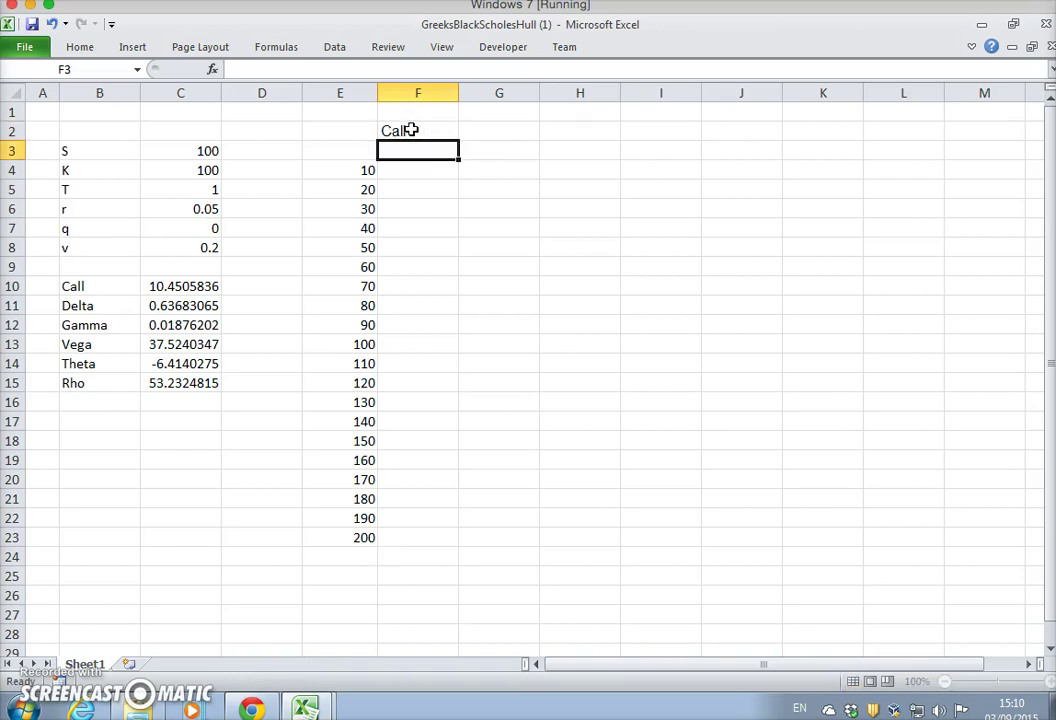
pyautogui.write('=')
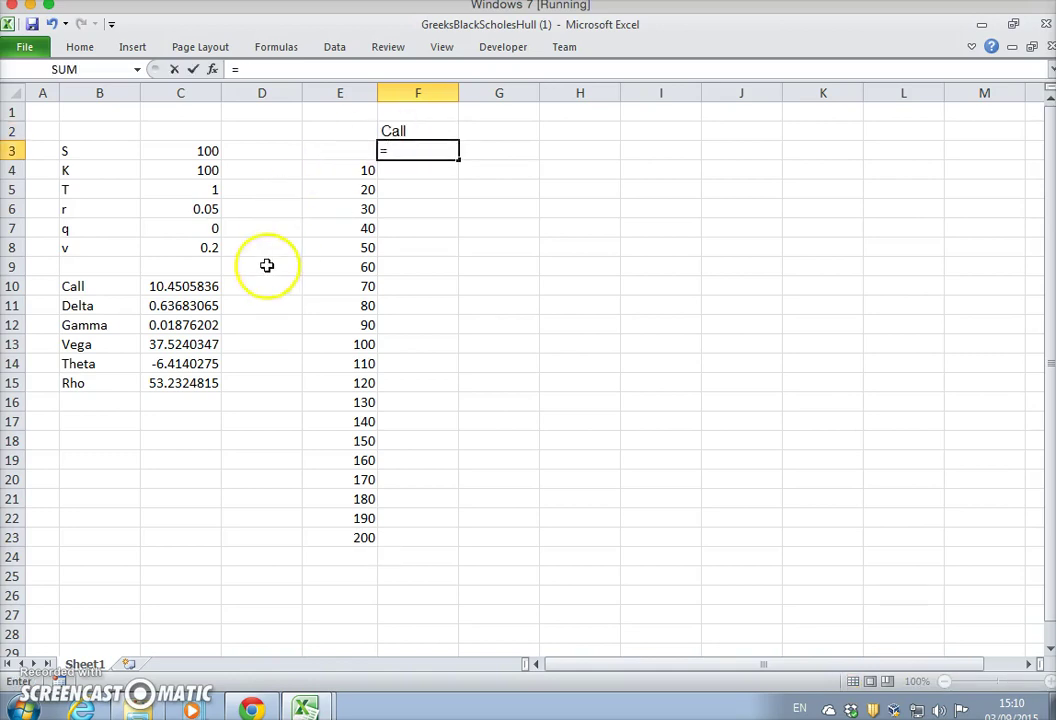
pyautogui.click(197, 287)
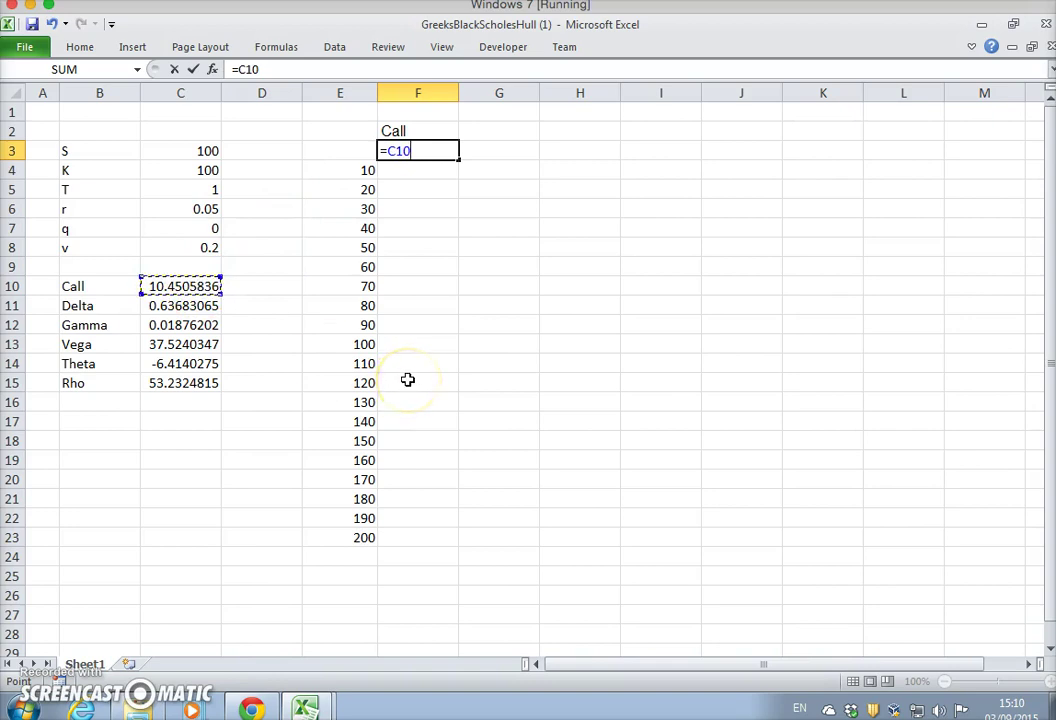
pyautogui.press('Return')
# Step: Enter the heading Delta in G2 and link G3 to the delta value in C11
pyautogui.click(493, 132)
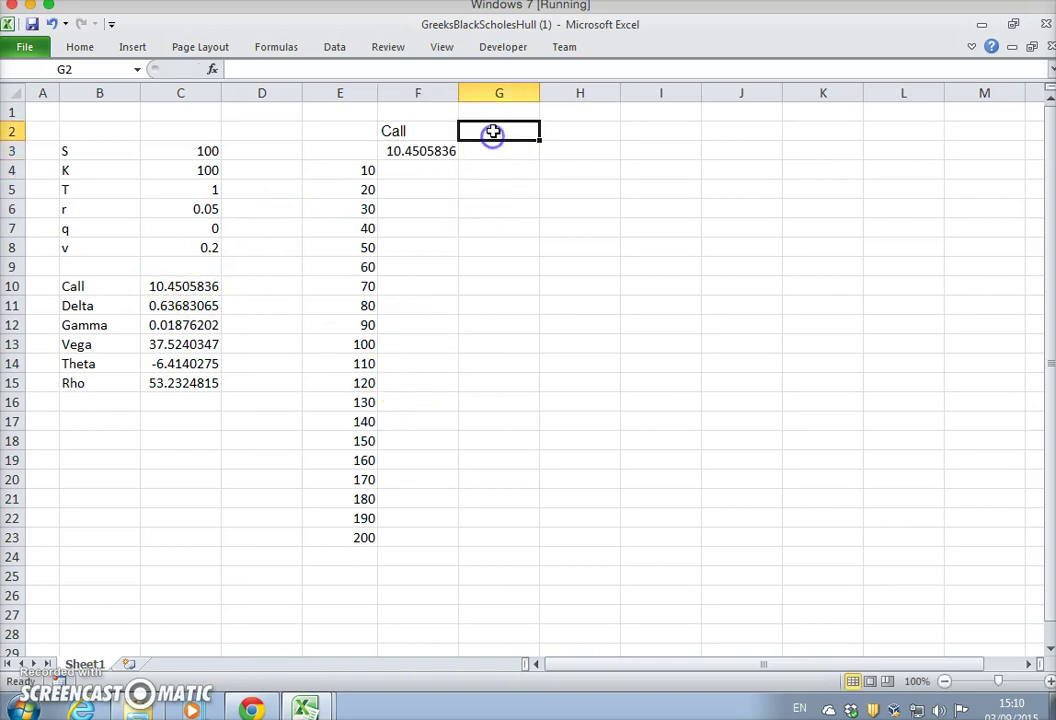
pyautogui.write('Delta')
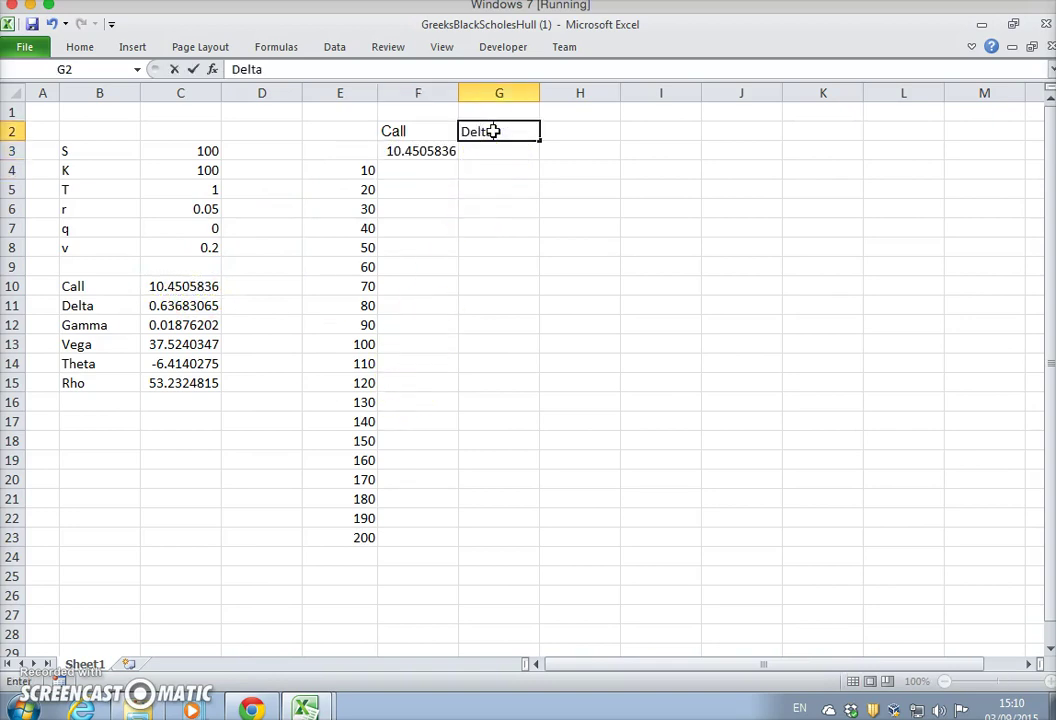
pyautogui.press('Return')
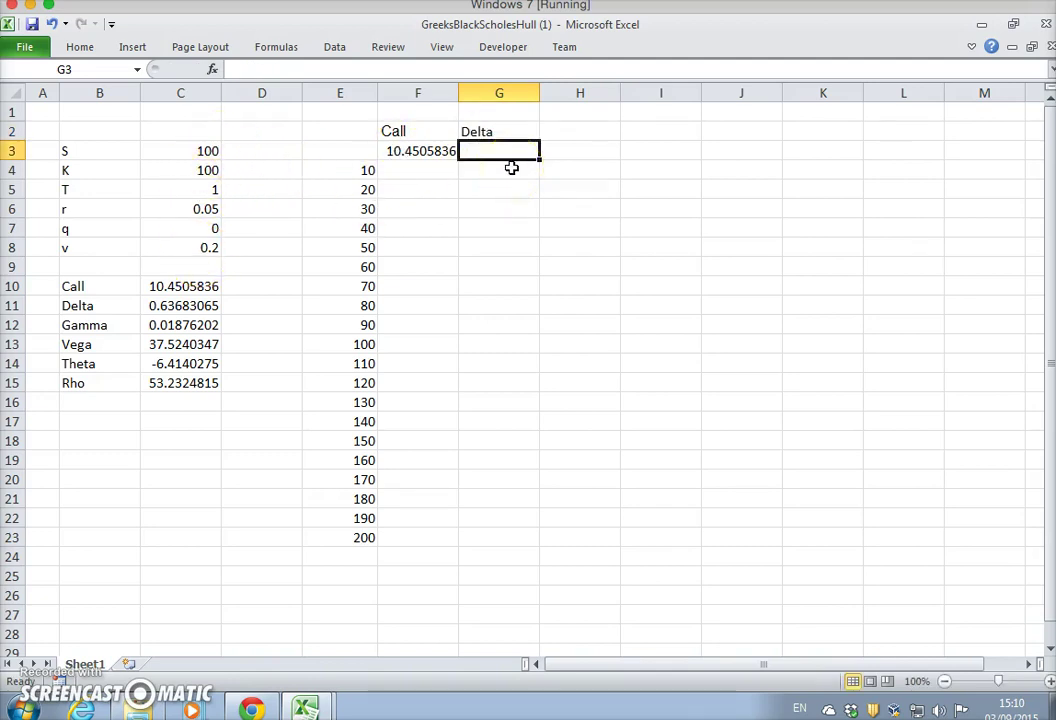
pyautogui.write('=')
pyautogui.click(186, 305)
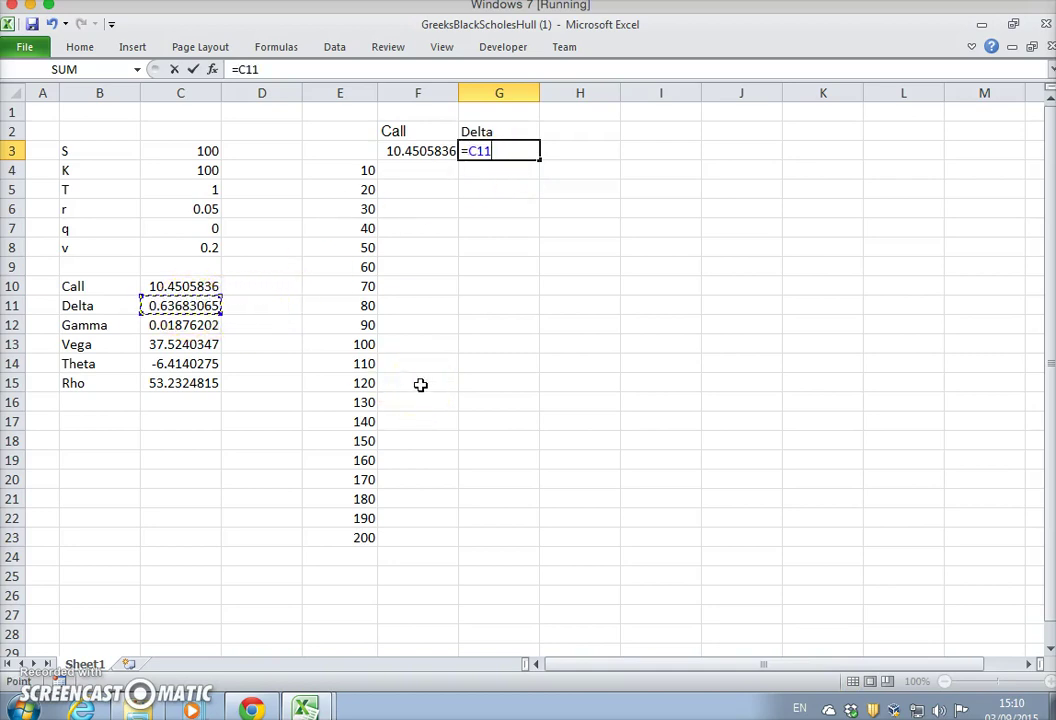
pyautogui.press('Return')
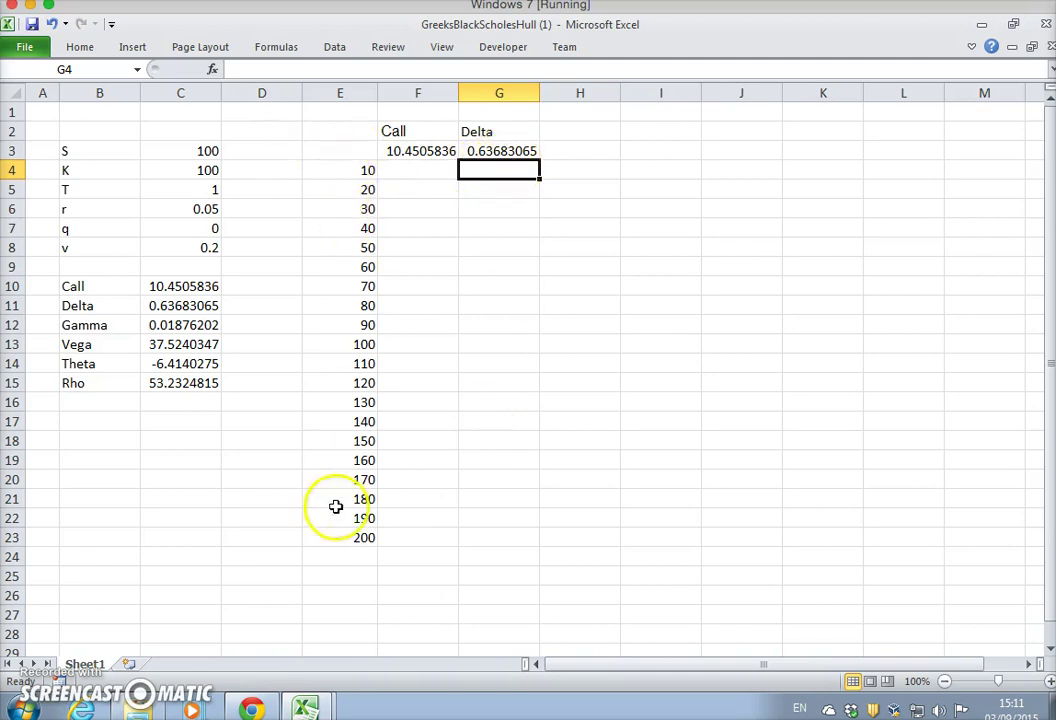
# Step: Create a what-if data table over E3:G23 with C3 as the column input cell
pyautogui.moveTo(330, 150); pyautogui.dragTo(488, 535)
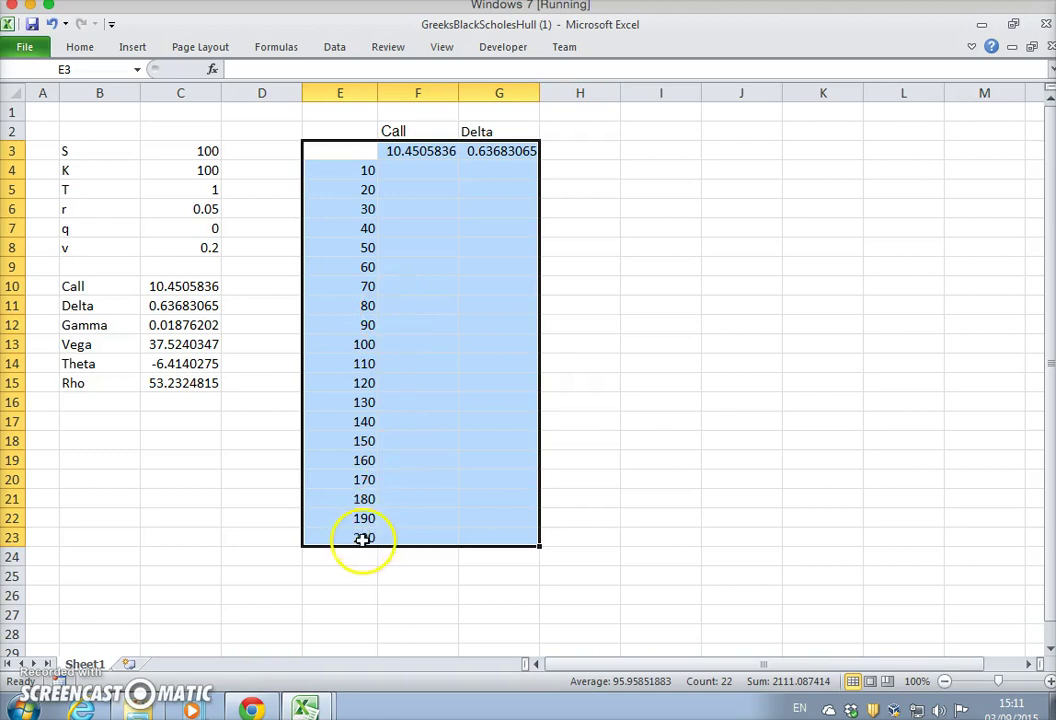
pyautogui.click(338, 47)
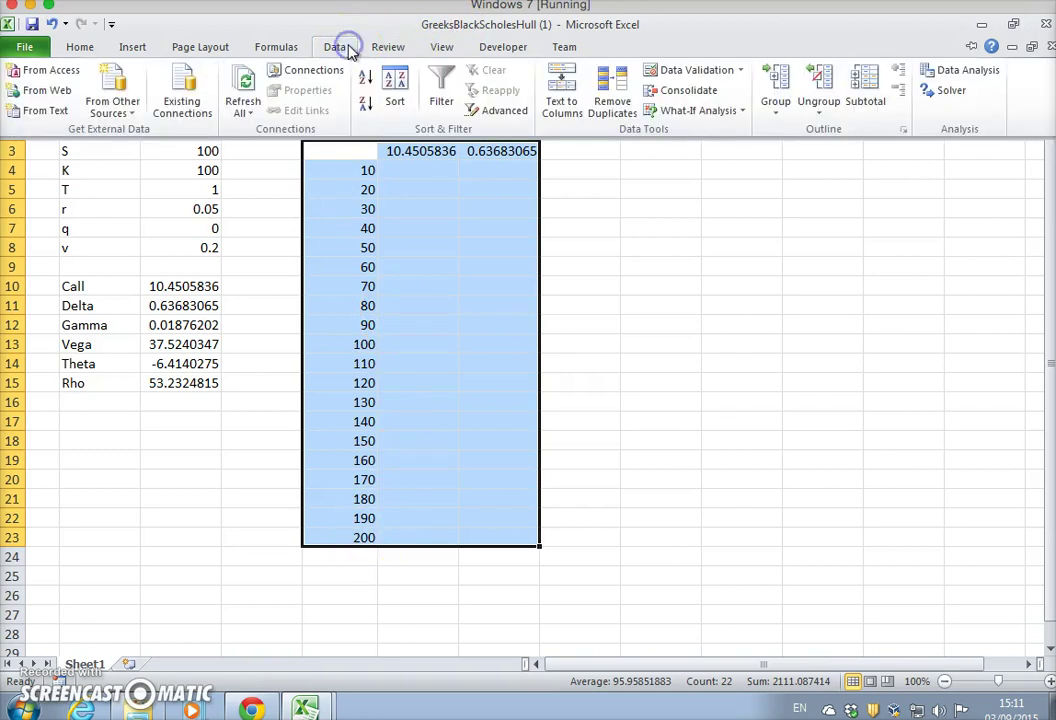
pyautogui.click(710, 111)
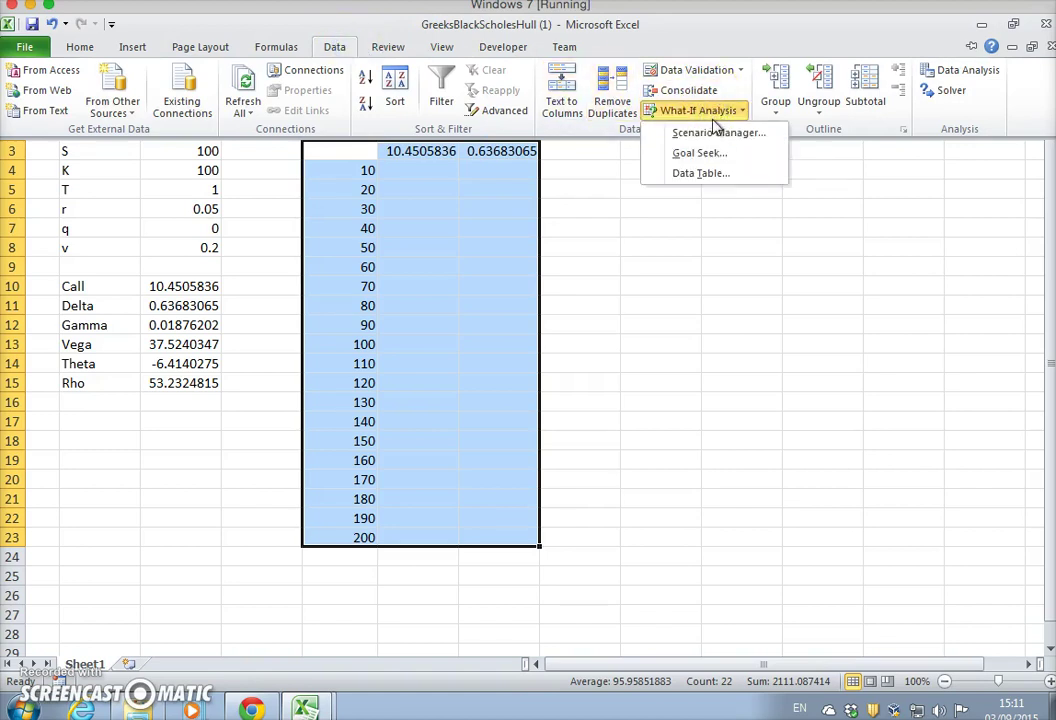
pyautogui.click(701, 174)
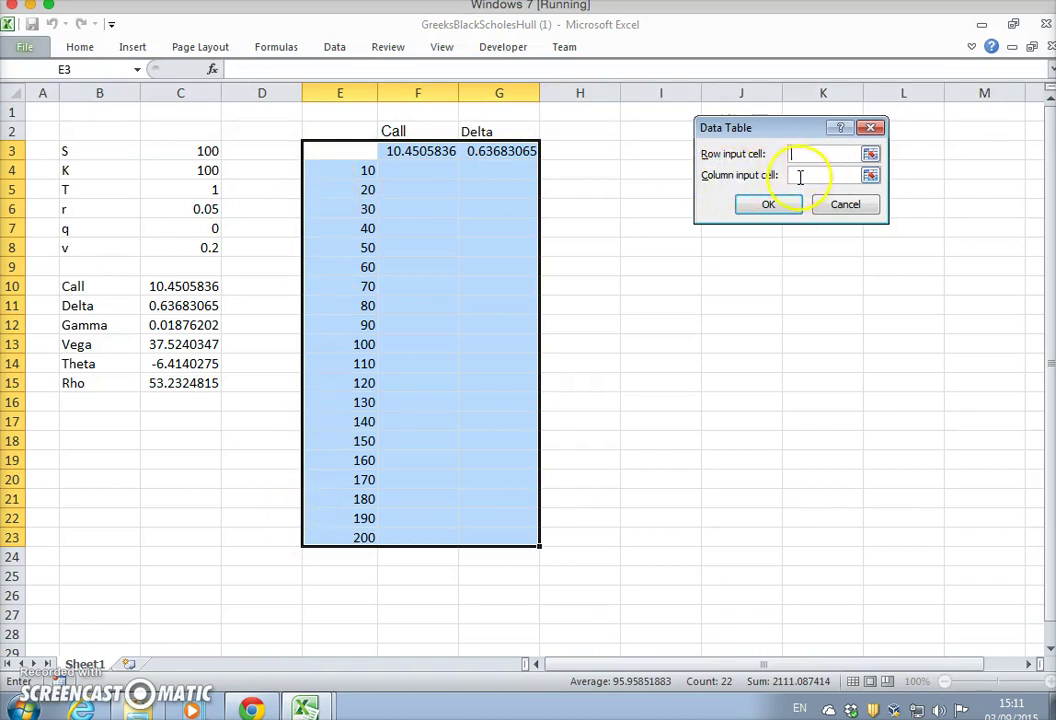
pyautogui.click(182, 151)
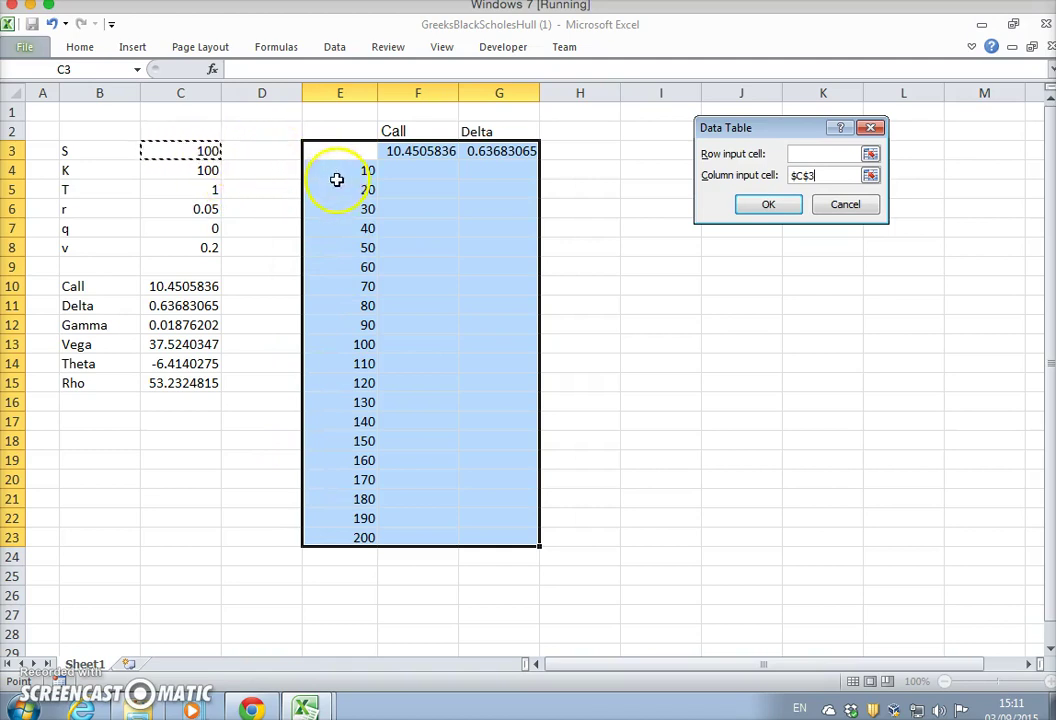
pyautogui.click(766, 205)
pyautogui.click(665, 245)
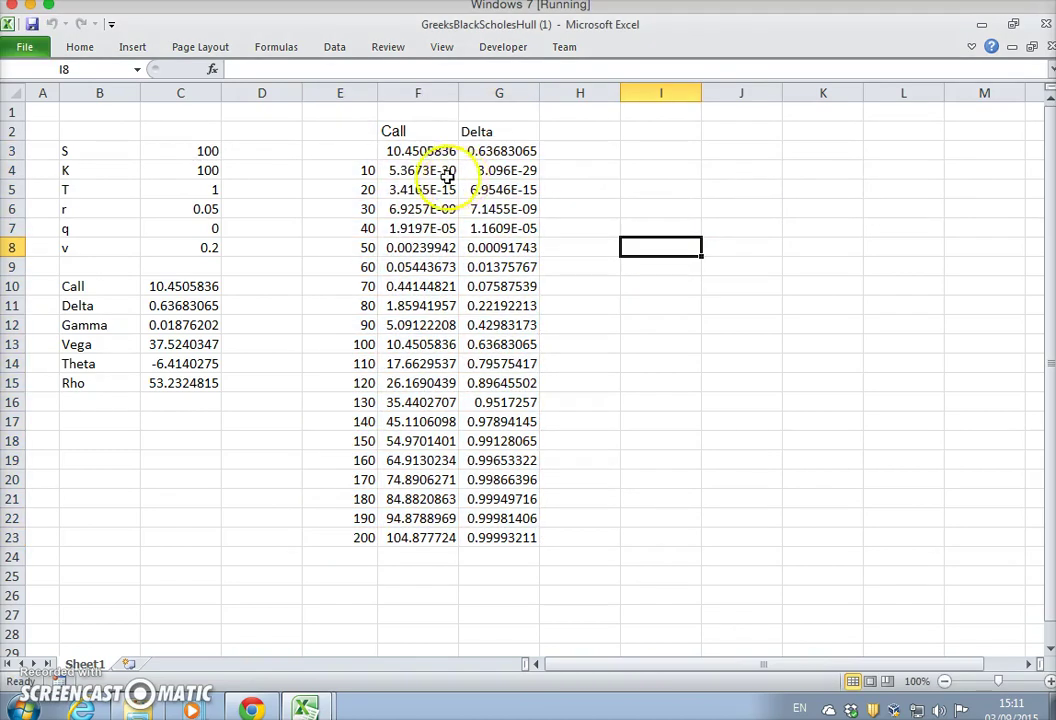
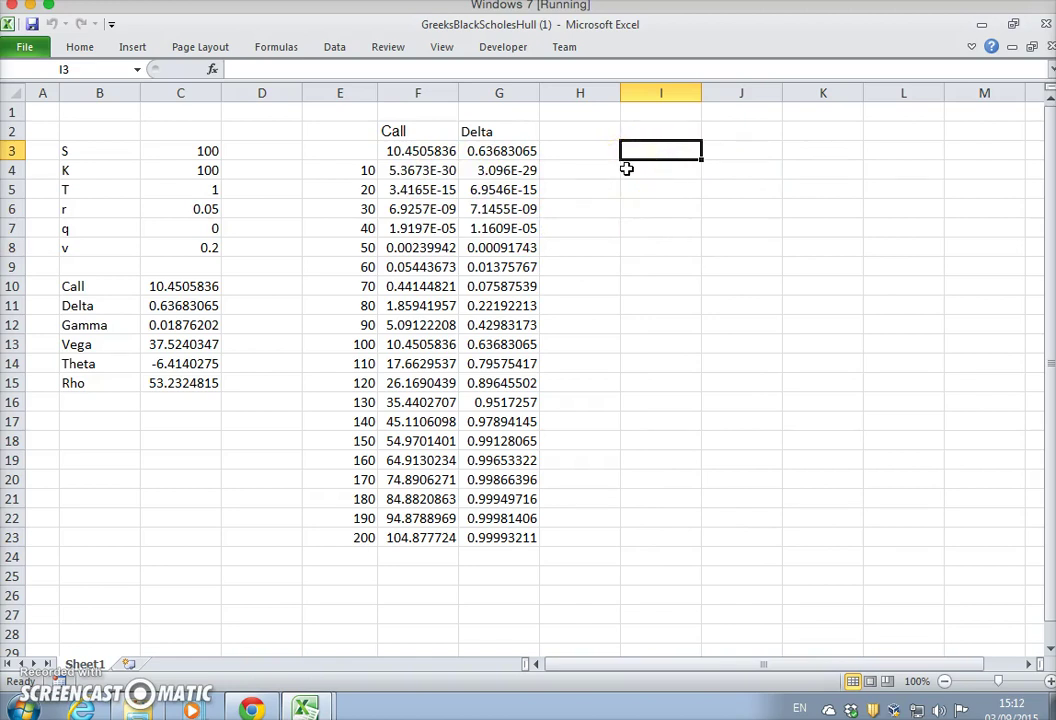
# Step: Narrow the empty column H beside the data table
pyautogui.press('Up')
pyautogui.press('Left')
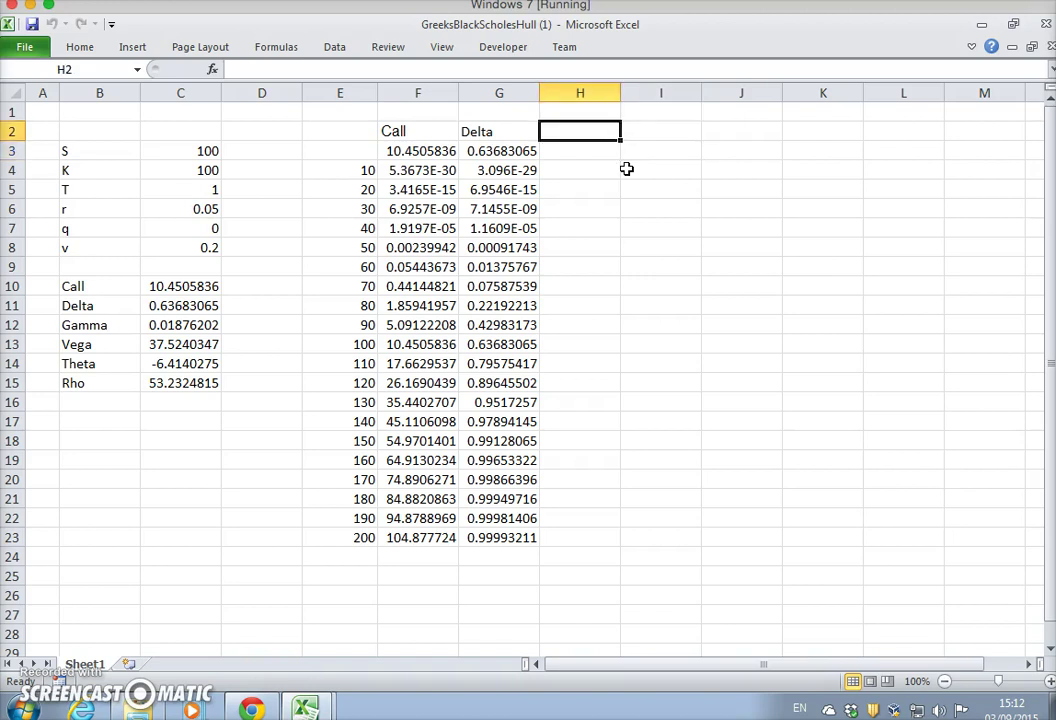
pyautogui.press('Right')
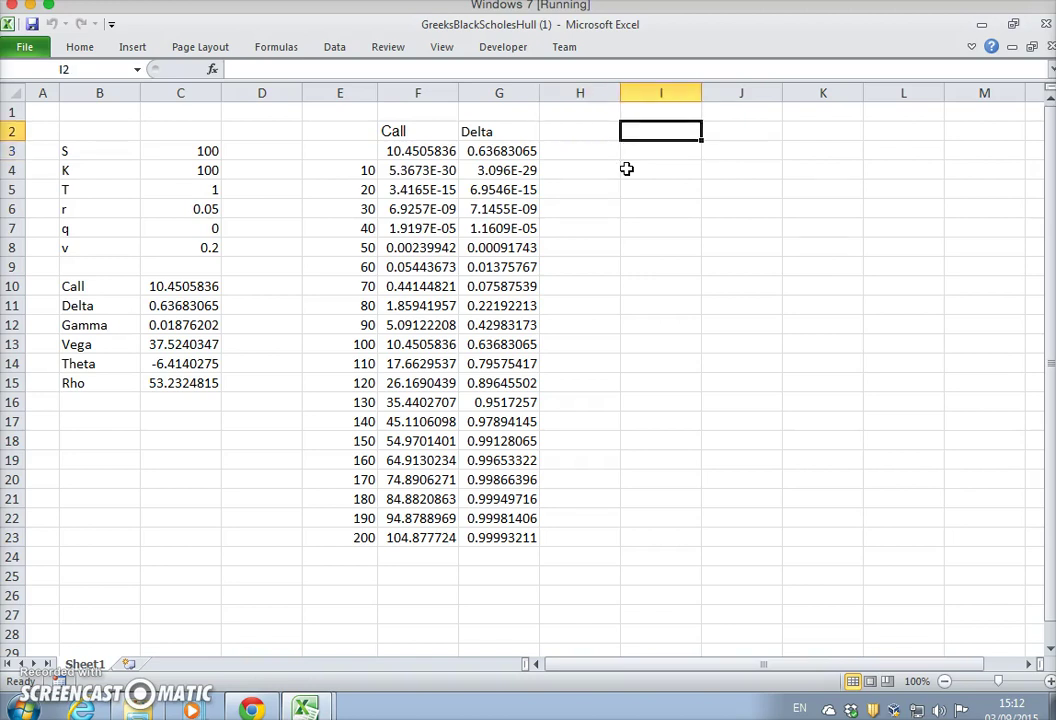
pyautogui.click(598, 92)
pyautogui.moveTo(619, 97); pyautogui.dragTo(593, 100)
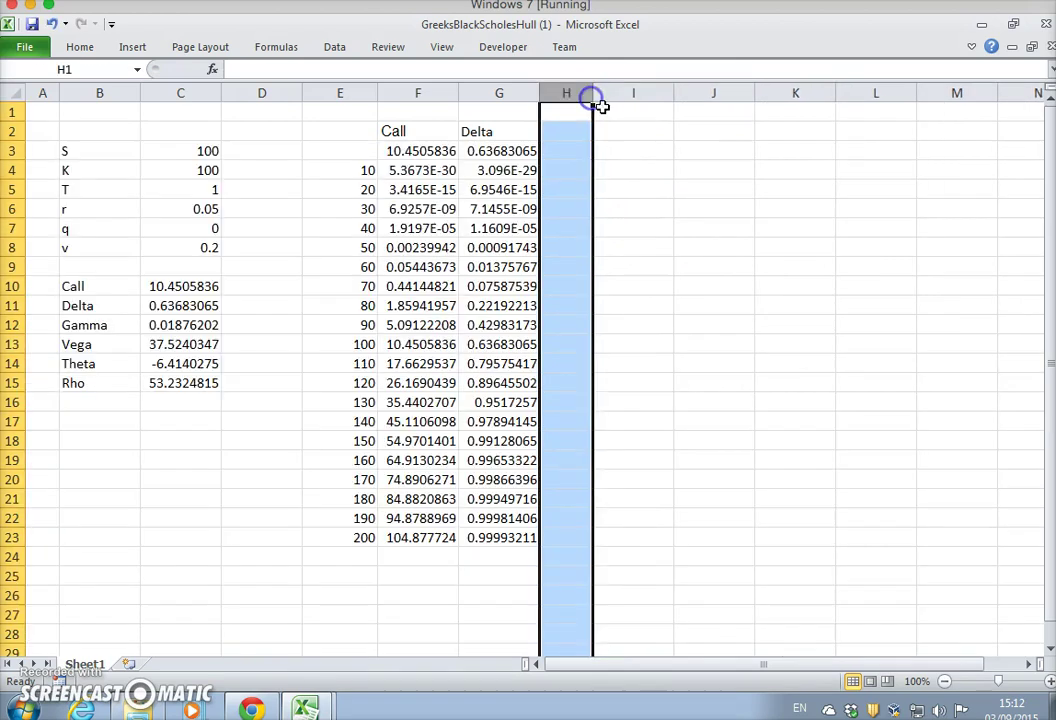
pyautogui.click(633, 139)
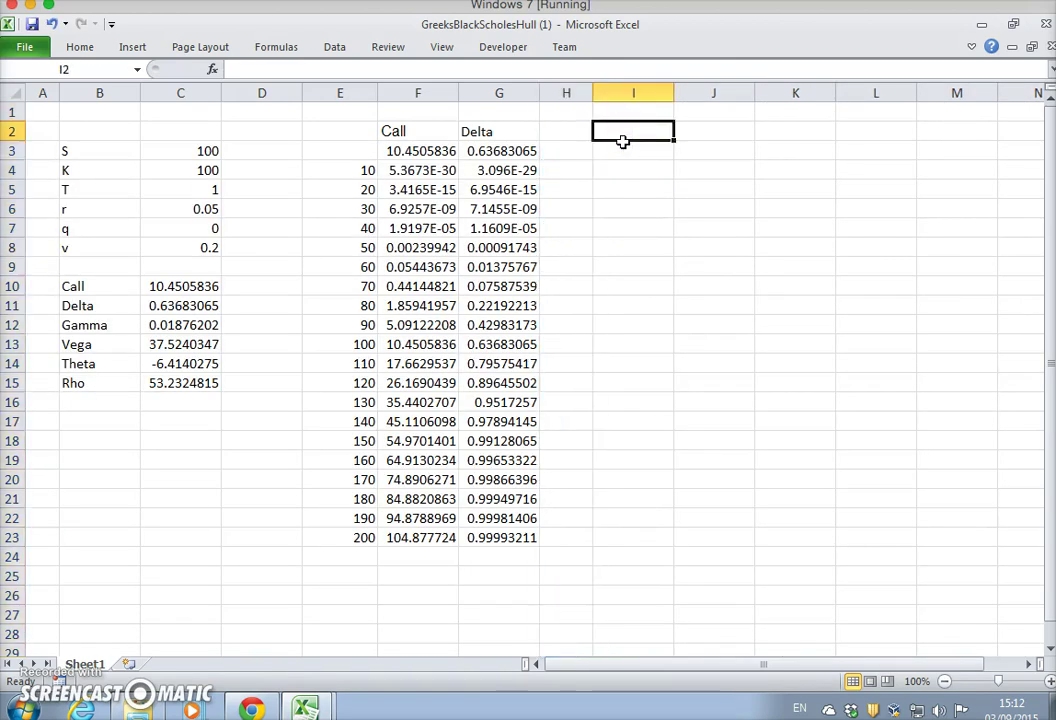
# Step: Enter a formula in I2 referencing E2 and fill it across I2:K23 to duplicate the data table
pyautogui.write('=')
pyautogui.click(332, 131)
pyautogui.press('Return')
pyautogui.click(649, 132)
pyautogui.moveTo(672, 139); pyautogui.dragTo(830, 540)
pyautogui.click(712, 151)
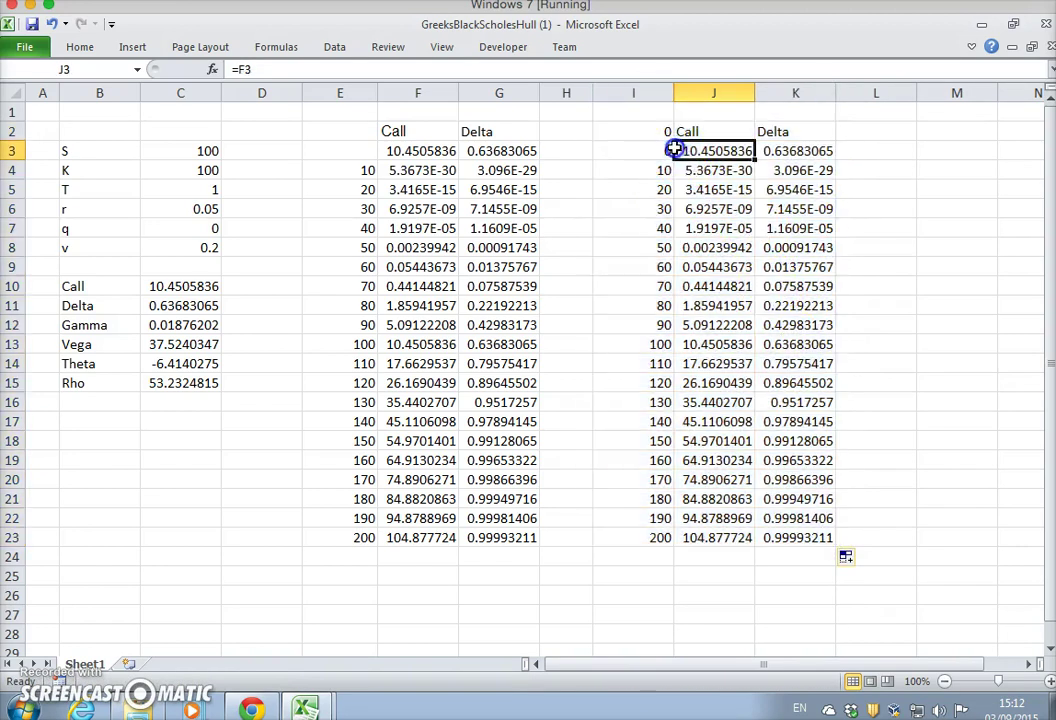
# Step: Clear the linked values in I3:K3 and the zero in I2
pyautogui.moveTo(657, 150); pyautogui.dragTo(790, 151)
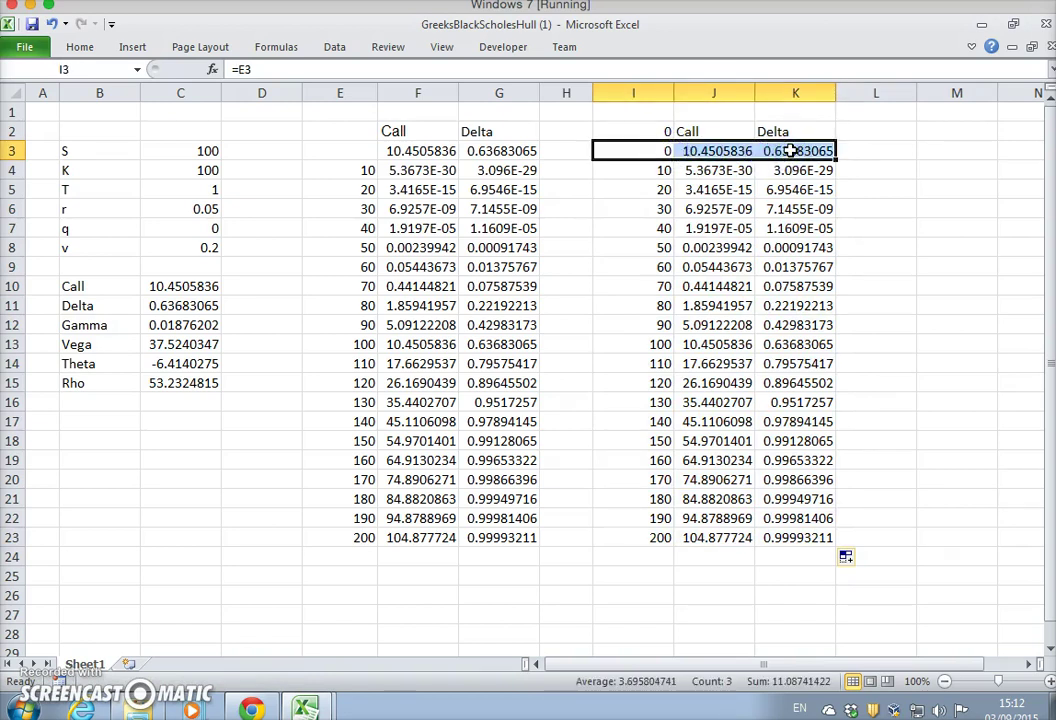
pyautogui.press('Delete')
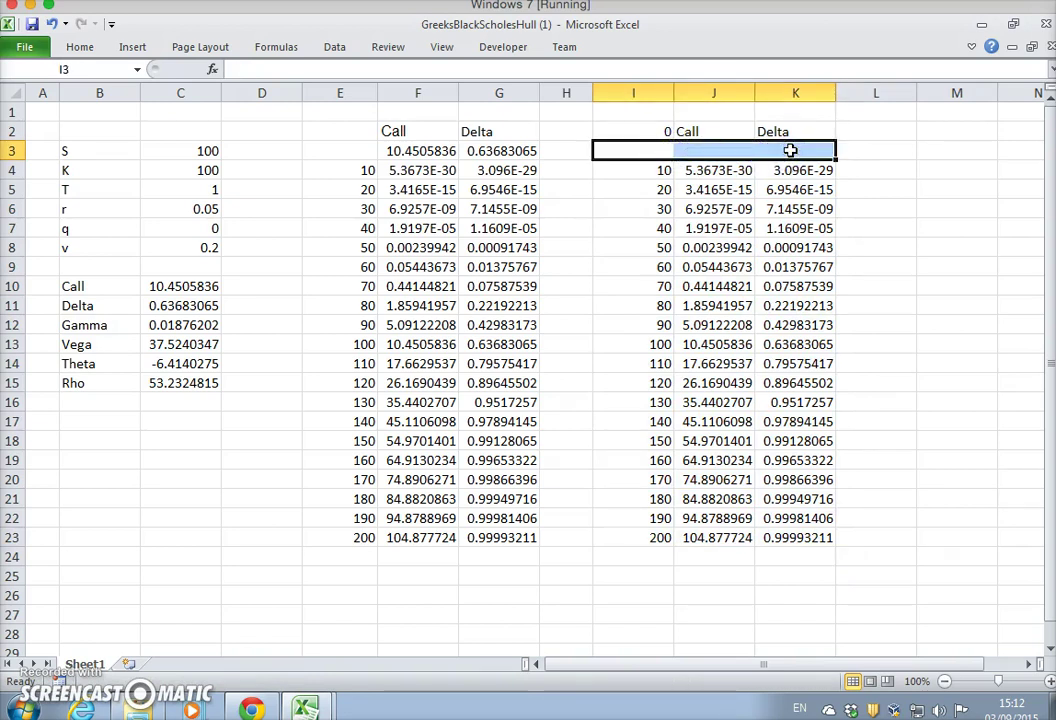
pyautogui.click(641, 130)
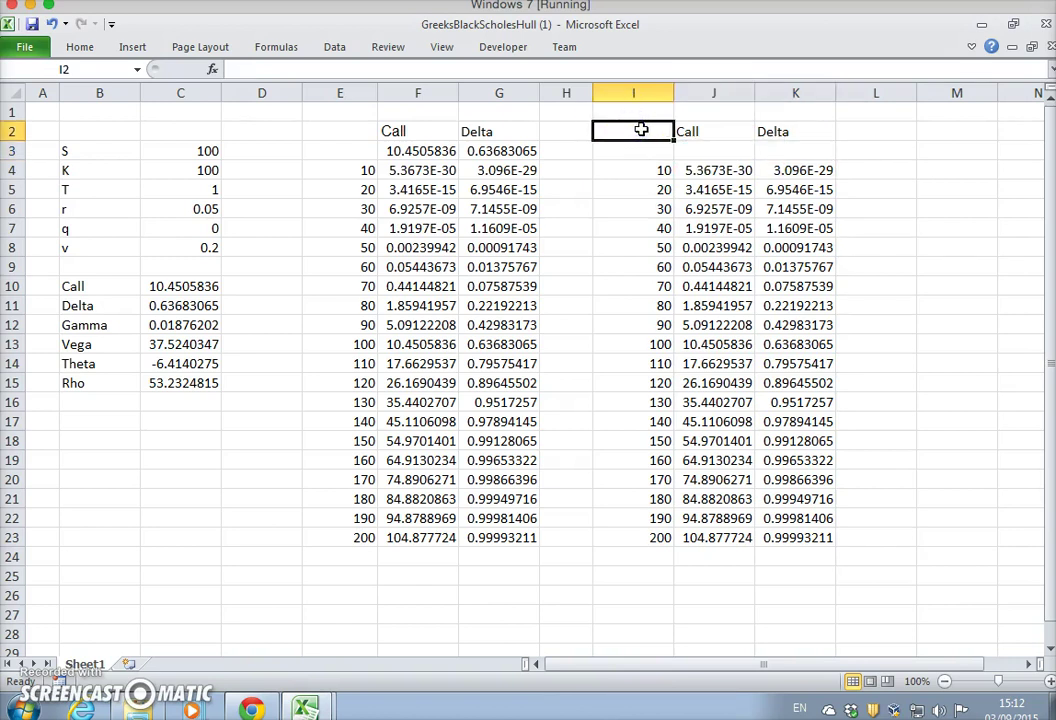
# Step: Enter the headings Call in J3 and Delta in K3, directly above the duplicated values
pyautogui.click(718, 149)
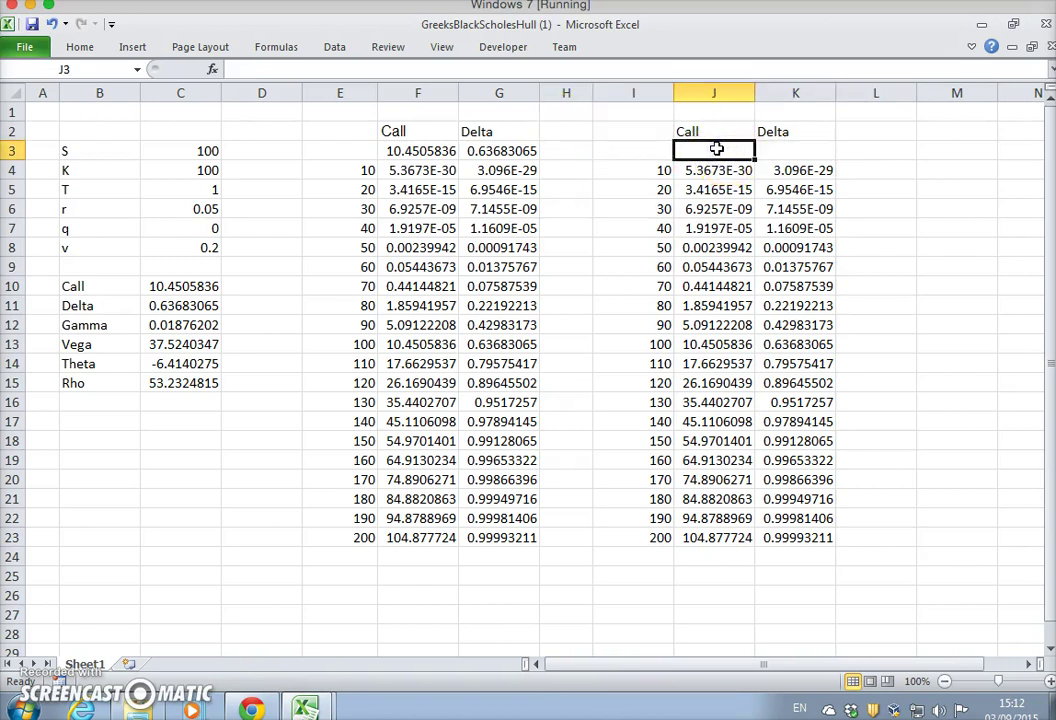
pyautogui.write('Call')
pyautogui.press('Tab')
pyautogui.write('D')
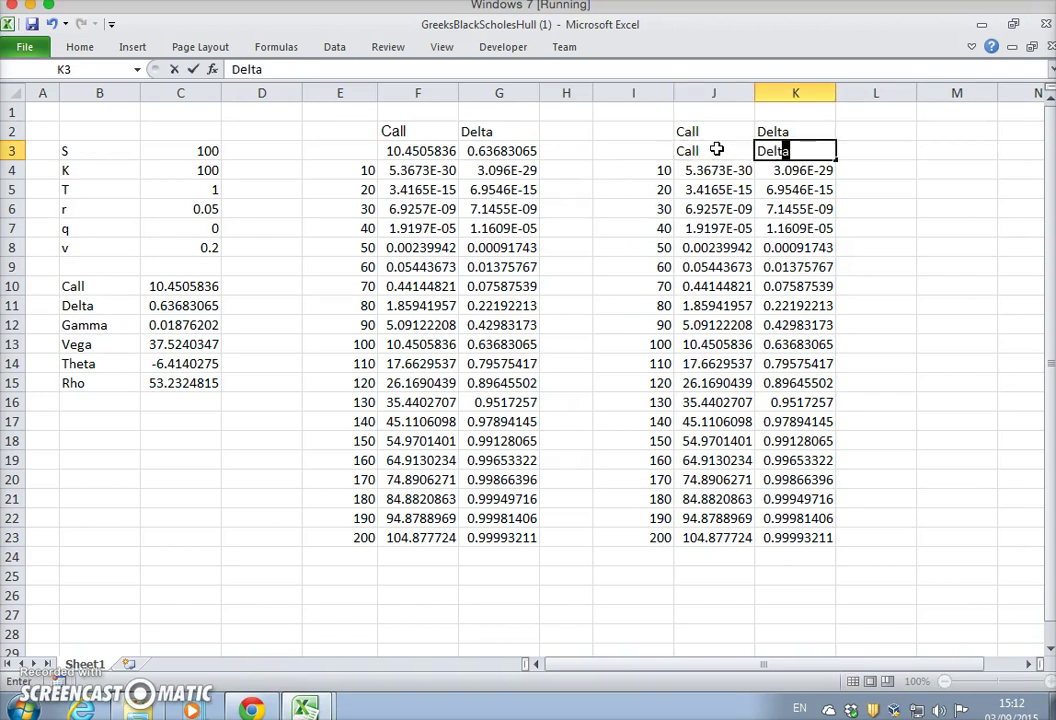
pyautogui.press('Return')
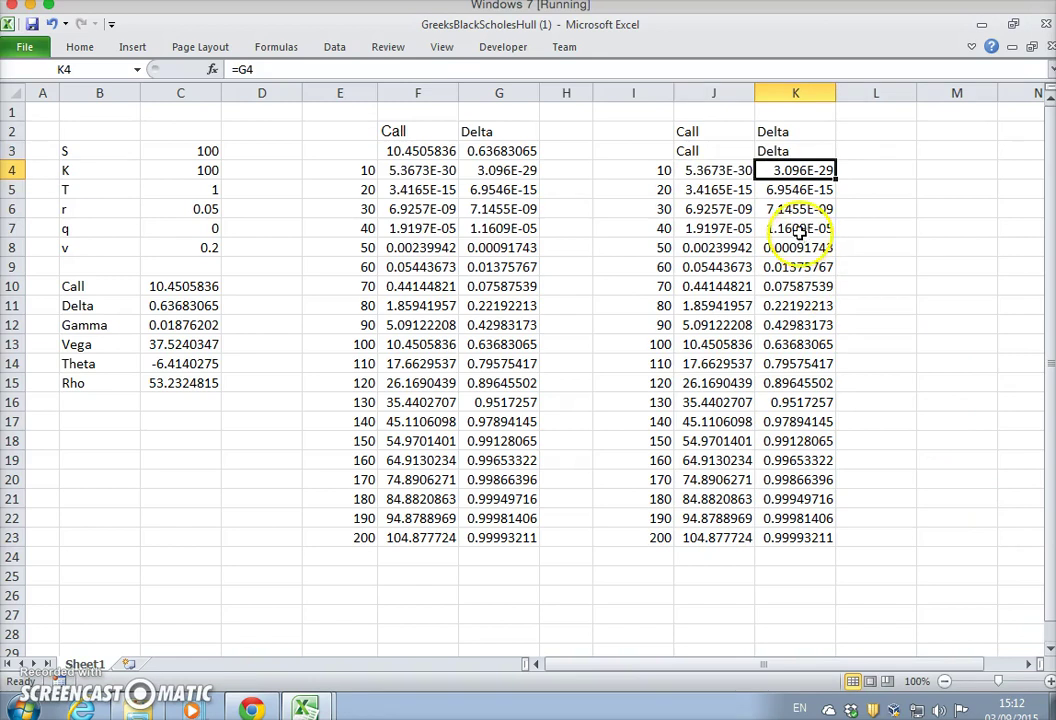
# Step: Clear the redundant headings in J2:K2 and select the duplicated table I3:K23
pyautogui.moveTo(721, 130); pyautogui.dragTo(757, 131)
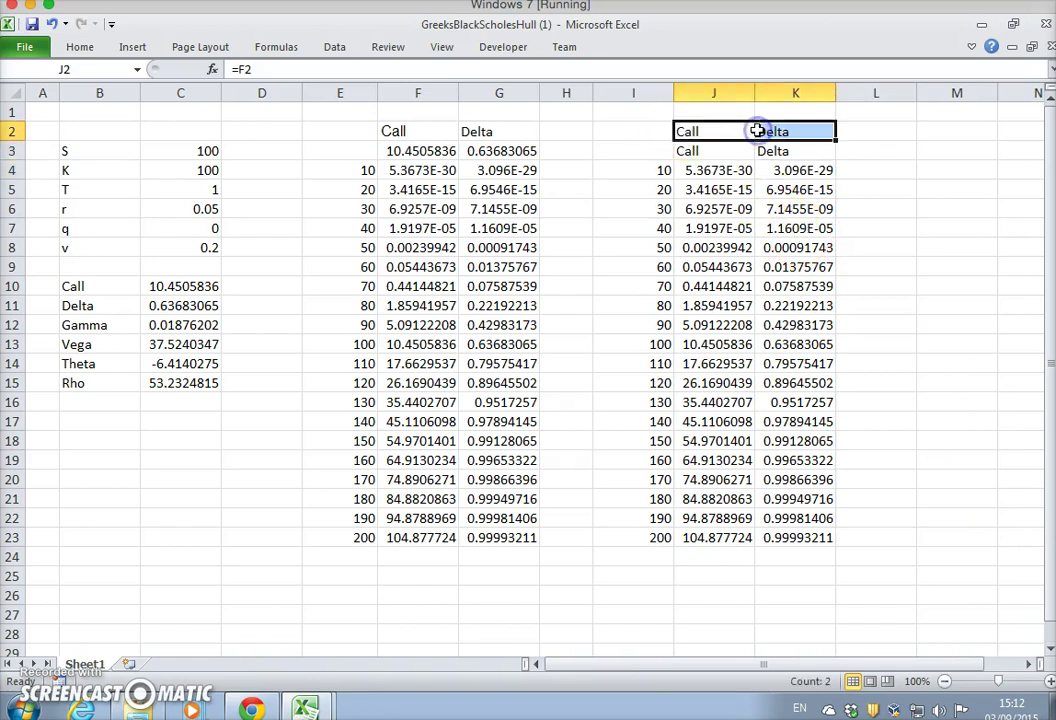
pyautogui.press('Delete')
pyautogui.moveTo(662, 148); pyautogui.dragTo(786, 535)
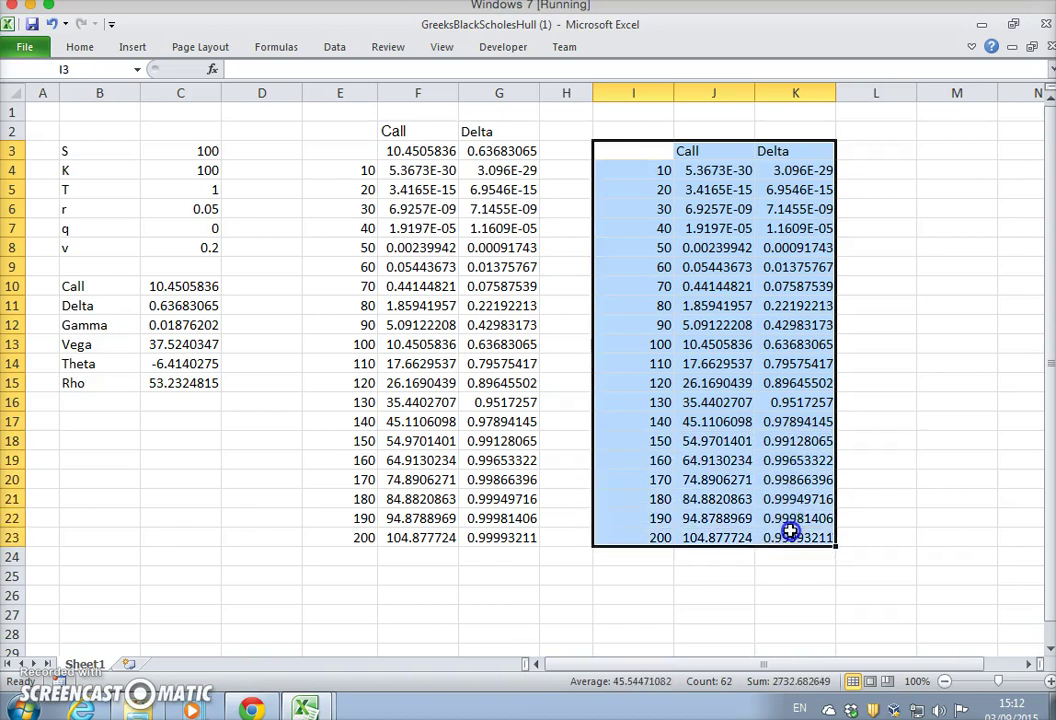
# Step: Insert a scatter chart with smooth lines and no markers from the duplicated table I3:K23
pyautogui.click(131, 50)
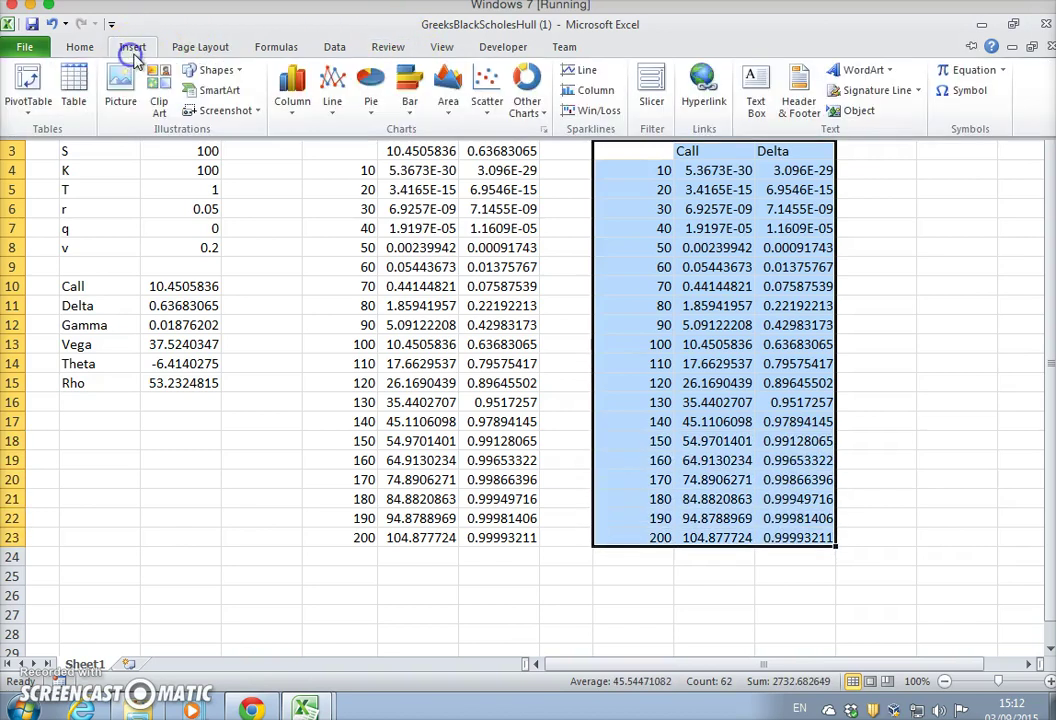
pyautogui.click(486, 92)
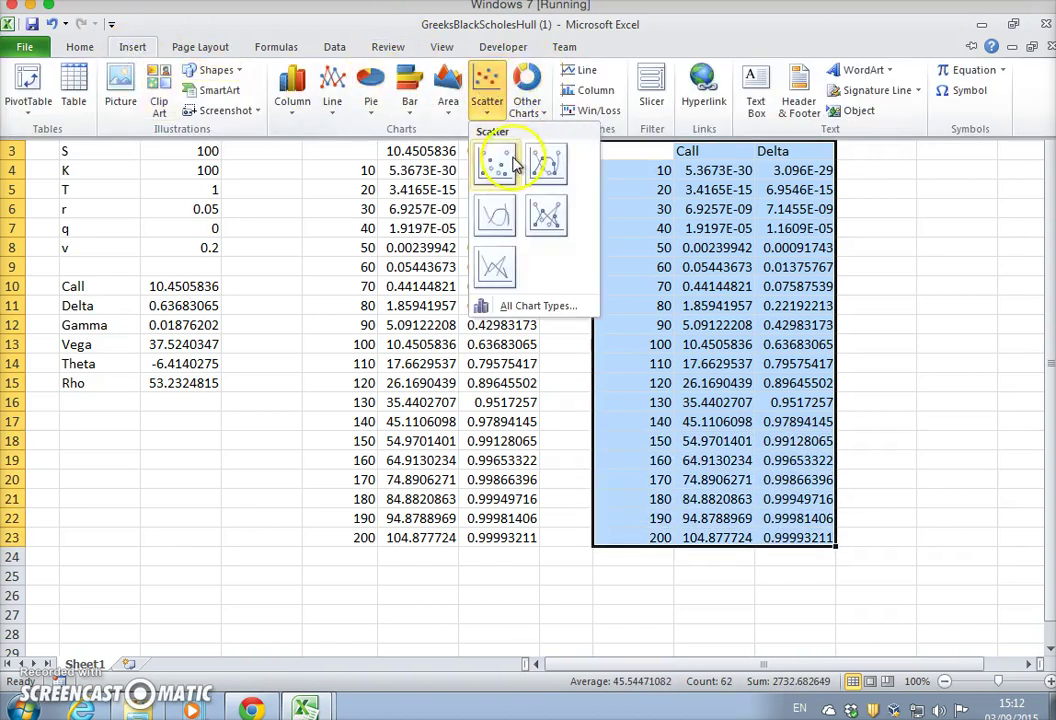
pyautogui.click(494, 214)
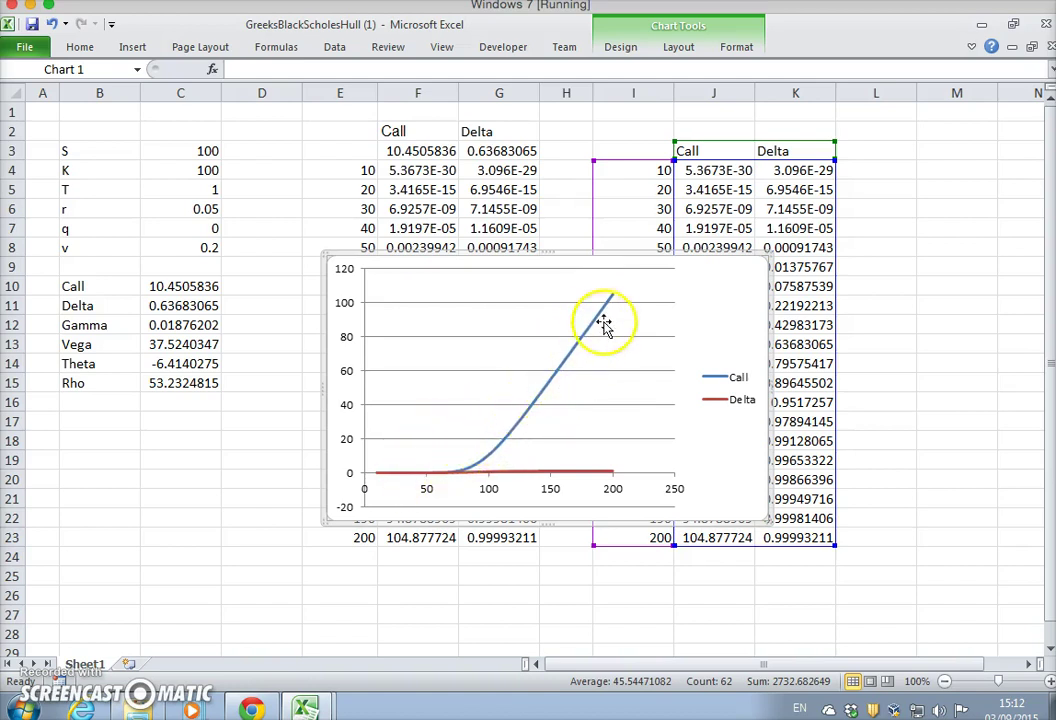
# Step: Remove the Call series from the chart's data source so that only Delta is plotted against stock price
pyautogui.click(497, 447)
pyautogui.rightClick(497, 447)
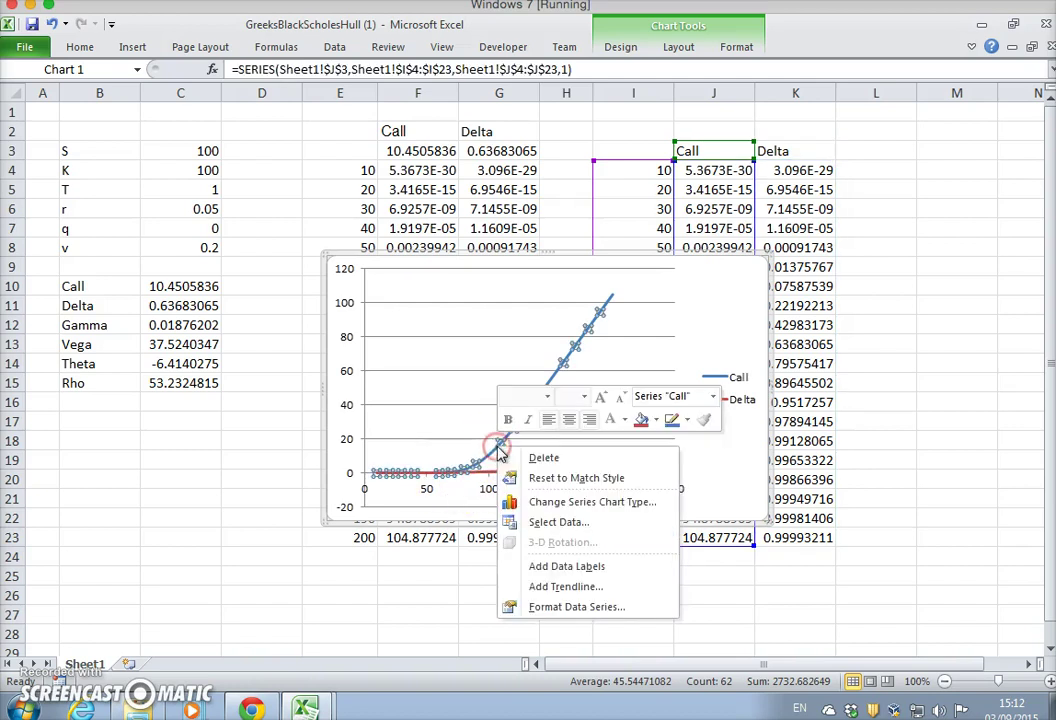
pyautogui.click(540, 522)
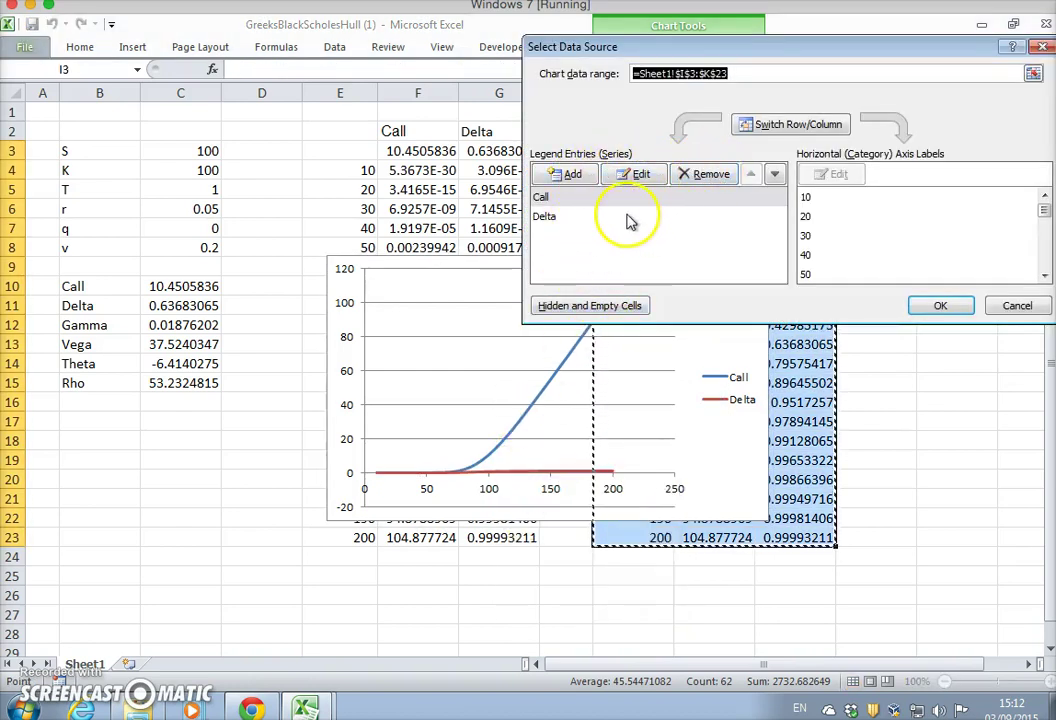
pyautogui.click(591, 199)
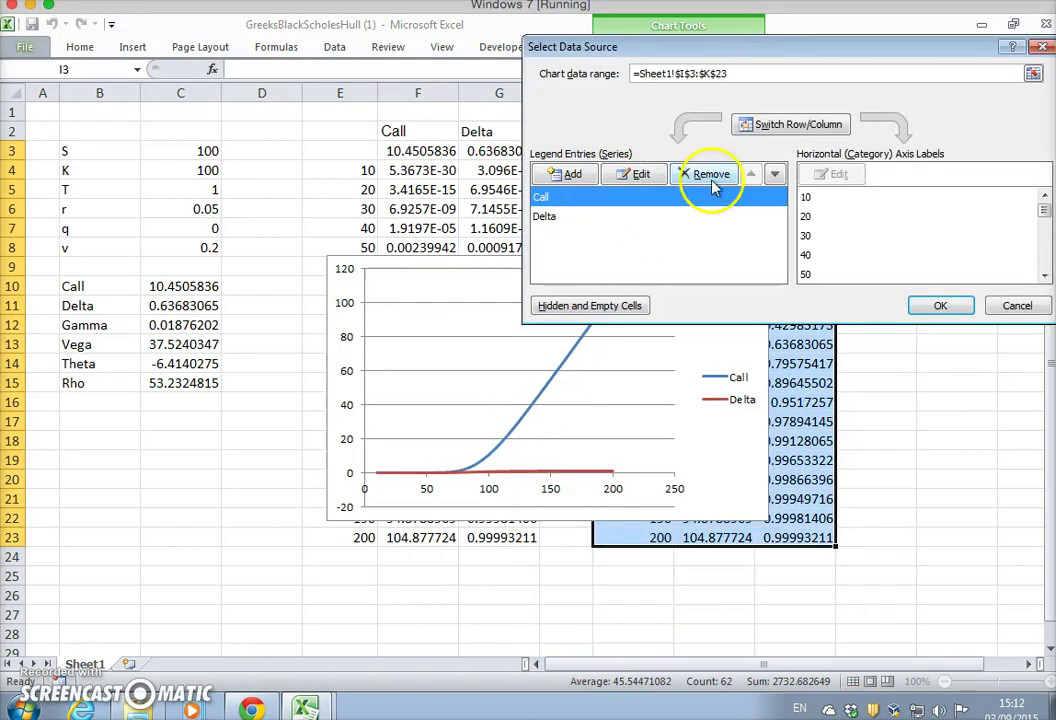
pyautogui.click(710, 176)
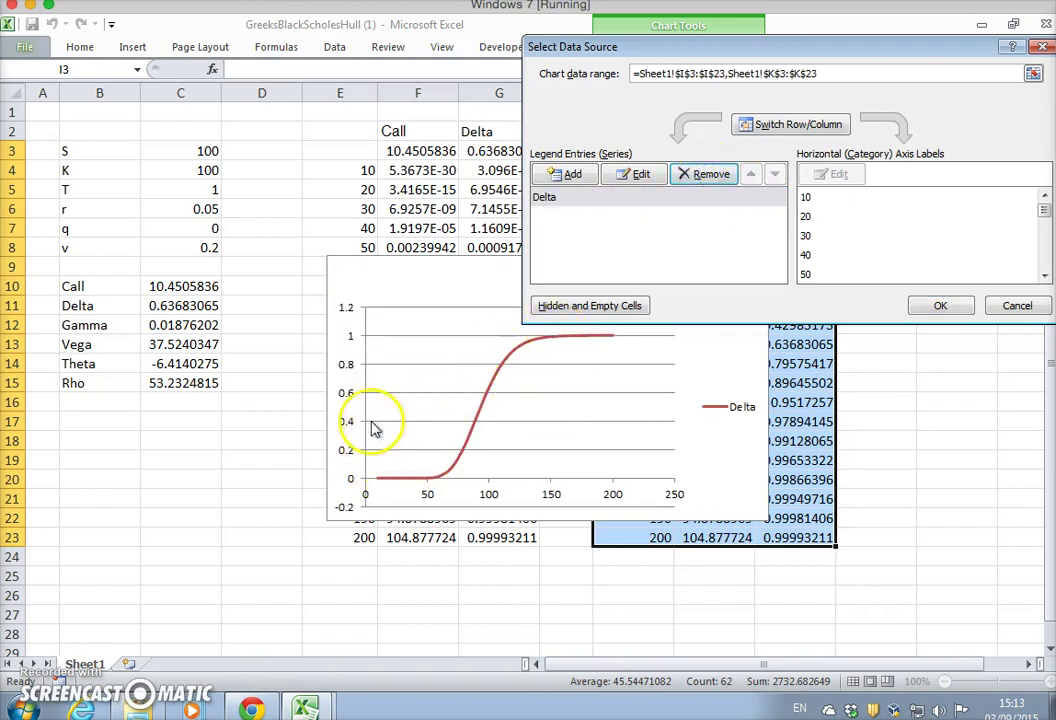
pyautogui.click(939, 305)
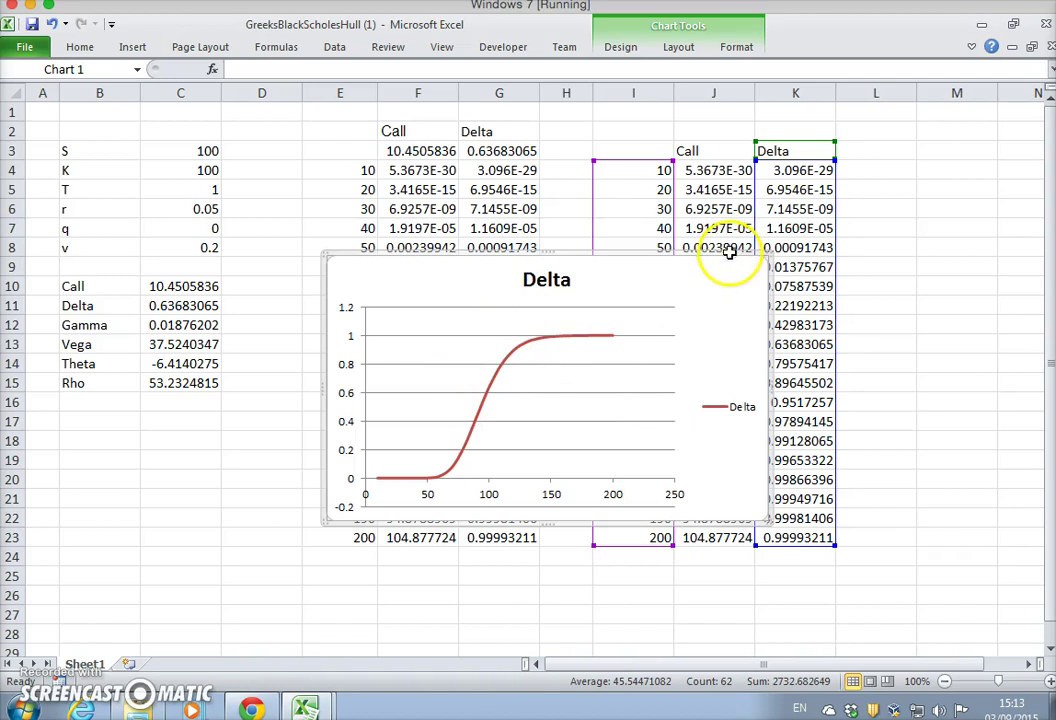
# Step: Delete the Delta chart from the sheet
pyautogui.click(735, 299)
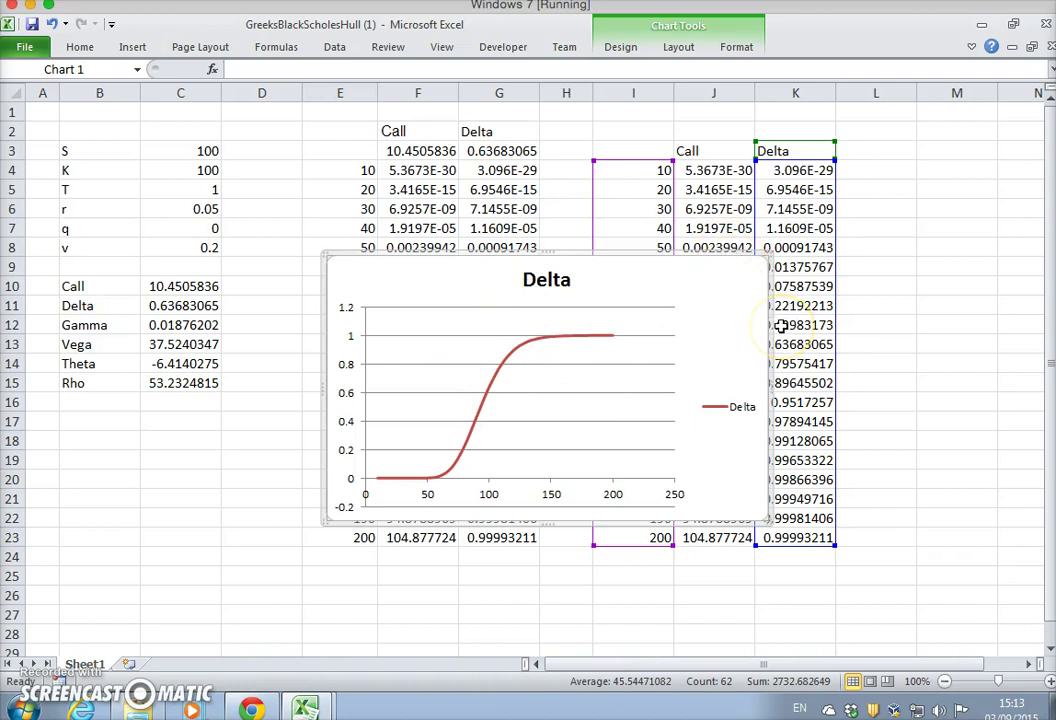
pyautogui.press('Delete')
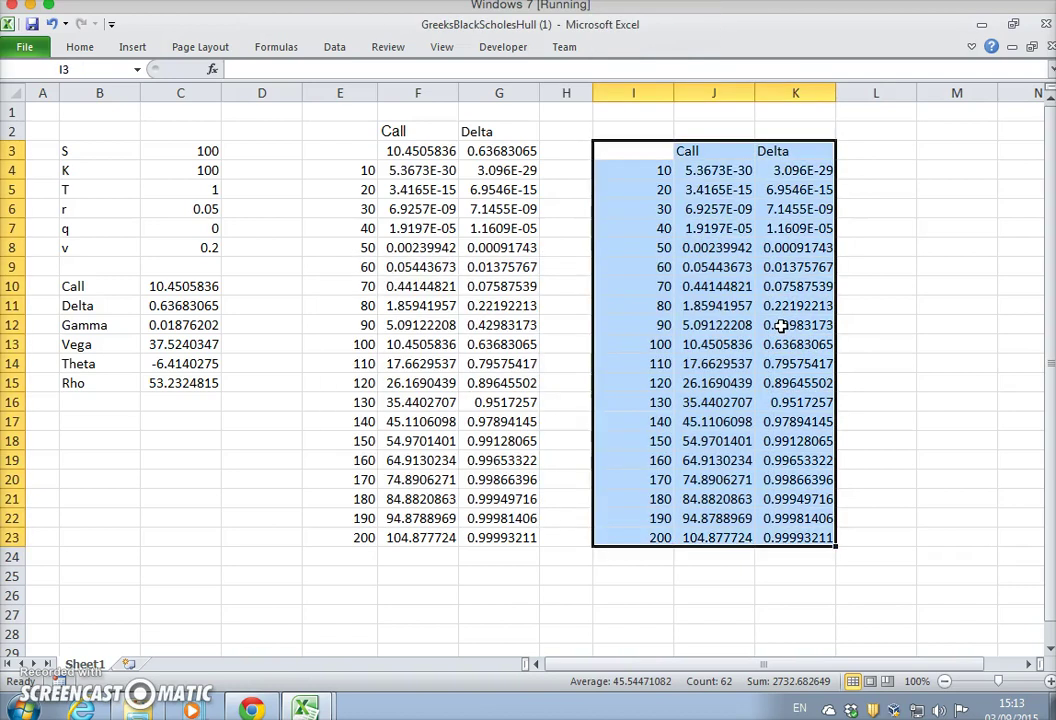
pyautogui.click(876, 268)
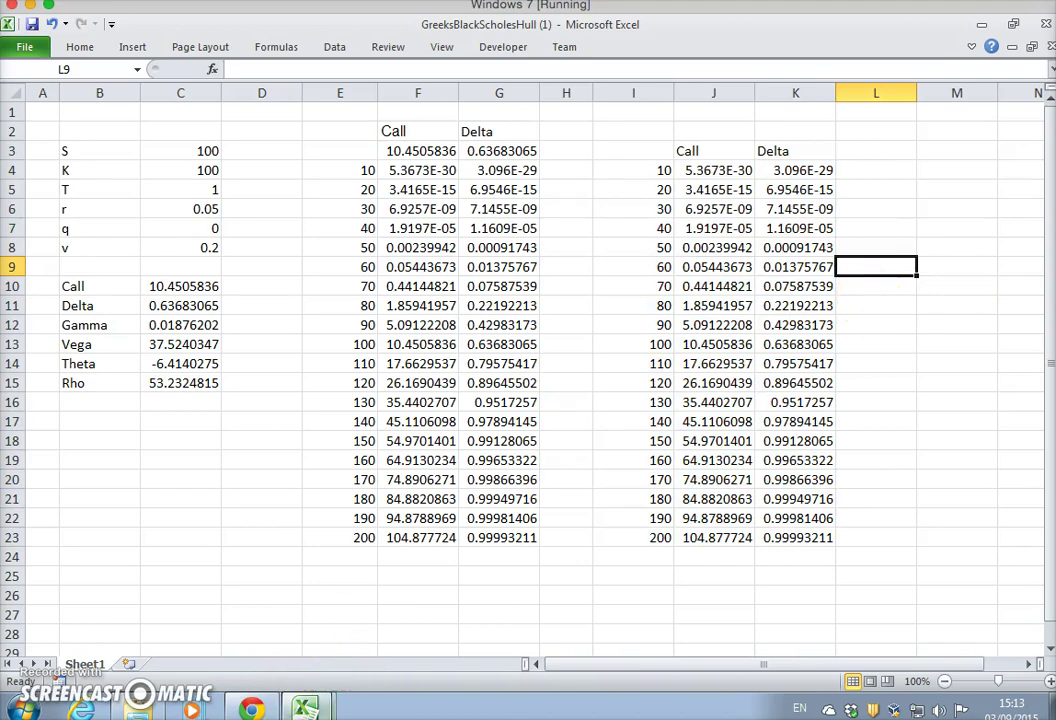
# Step: Read the Delta definition under First-order Greeks in the Wikipedia article in Chrome and return to the Excel workbook
pyautogui.click(255, 710)
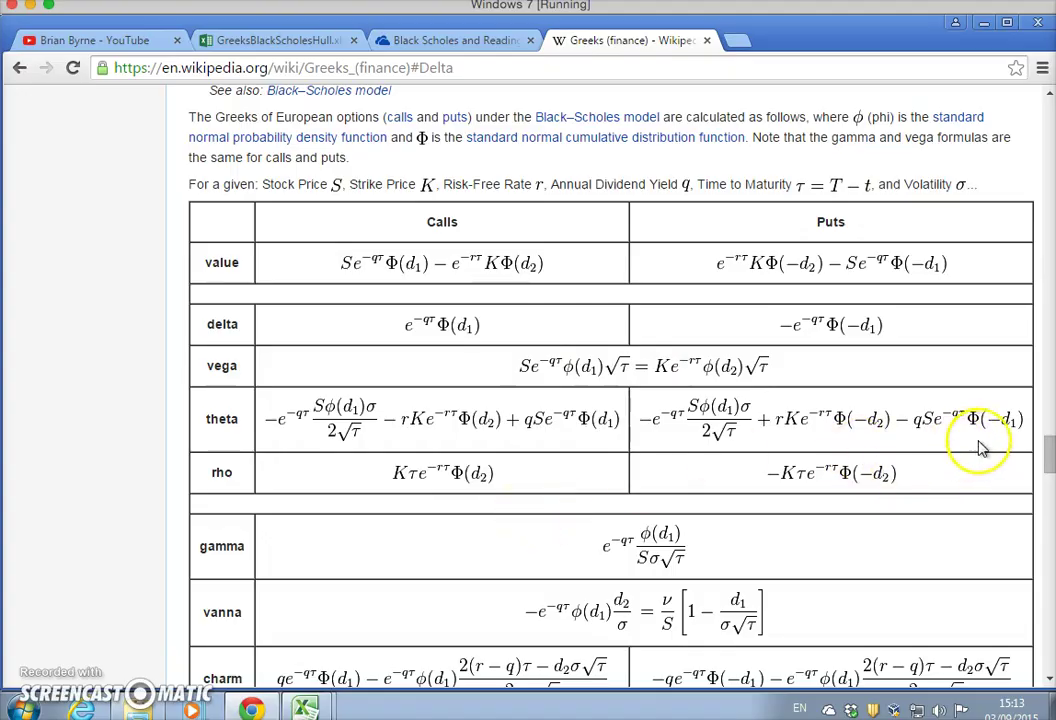
pyautogui.moveTo(1048, 460); pyautogui.dragTo(1044, 205)
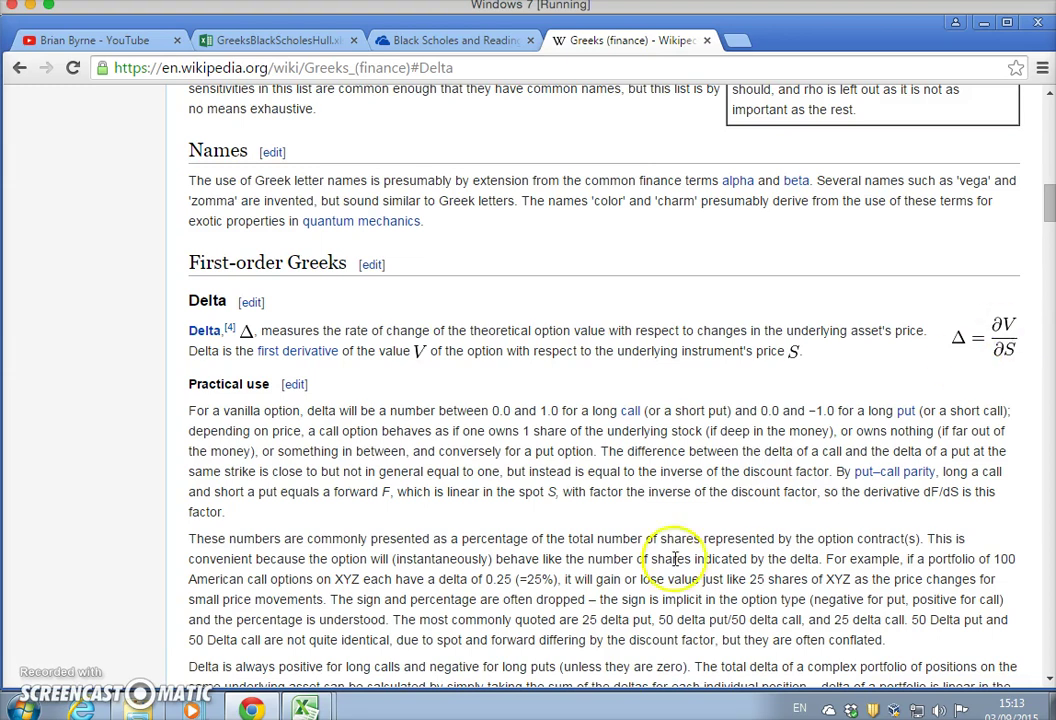
pyautogui.moveTo(318, 708)
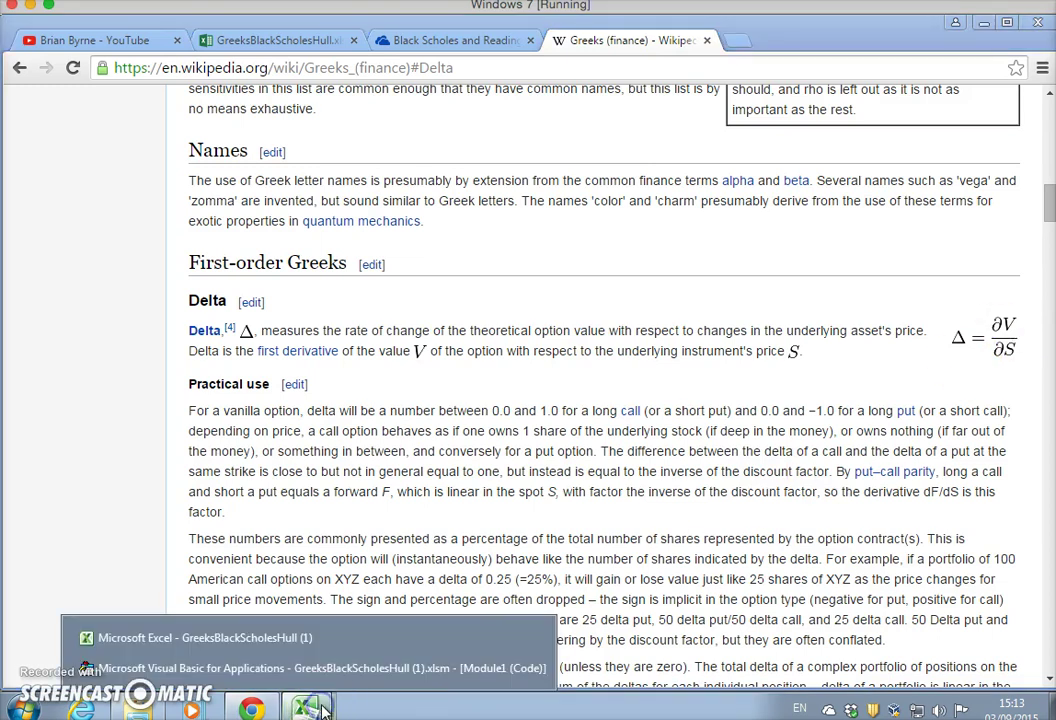
pyautogui.click(184, 640)
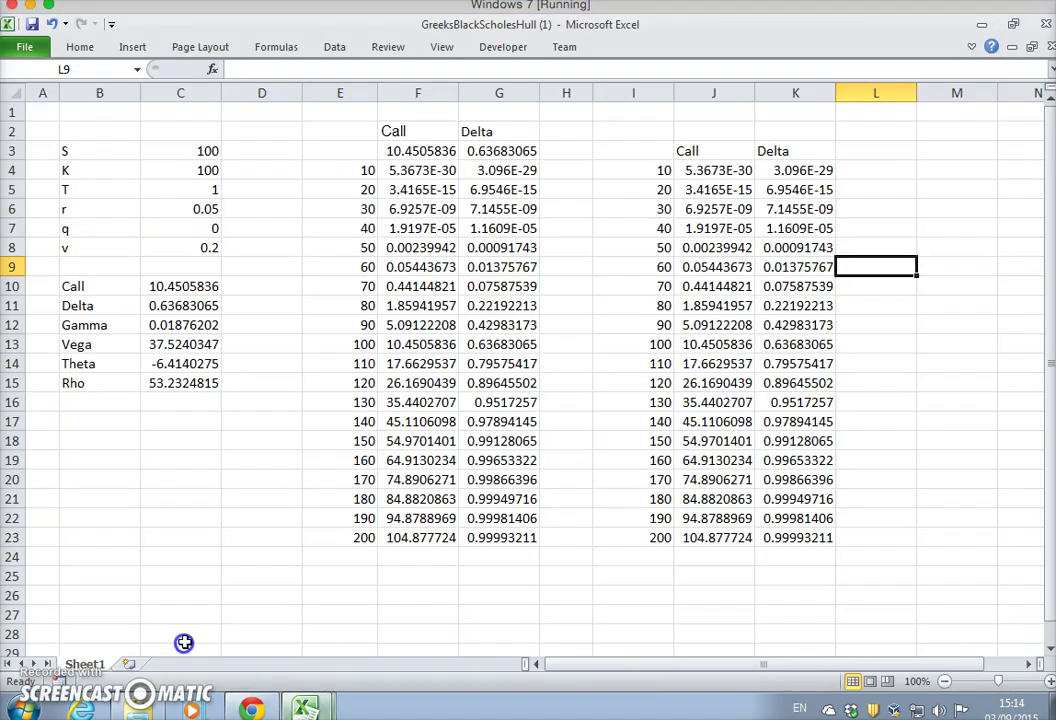
# Step: Remove the duplicated table by selecting columns I to L and deleting their contents
pyautogui.moveTo(630, 93); pyautogui.dragTo(877, 94)
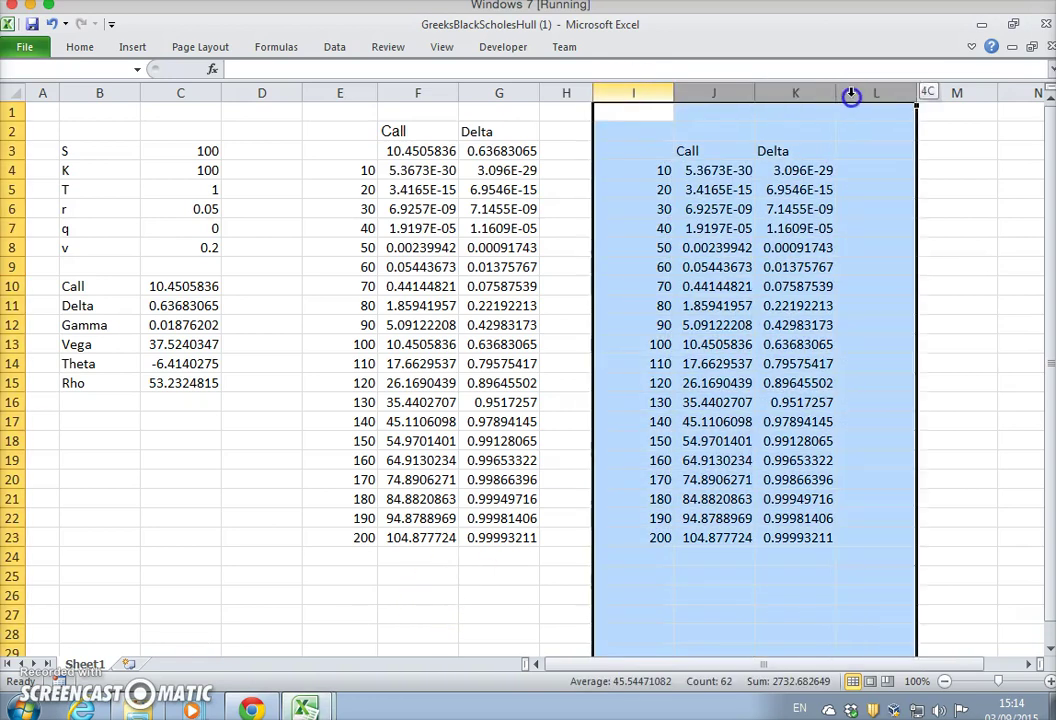
pyautogui.rightClick(663, 90)
pyautogui.click(747, 233)
pyautogui.click(776, 265)
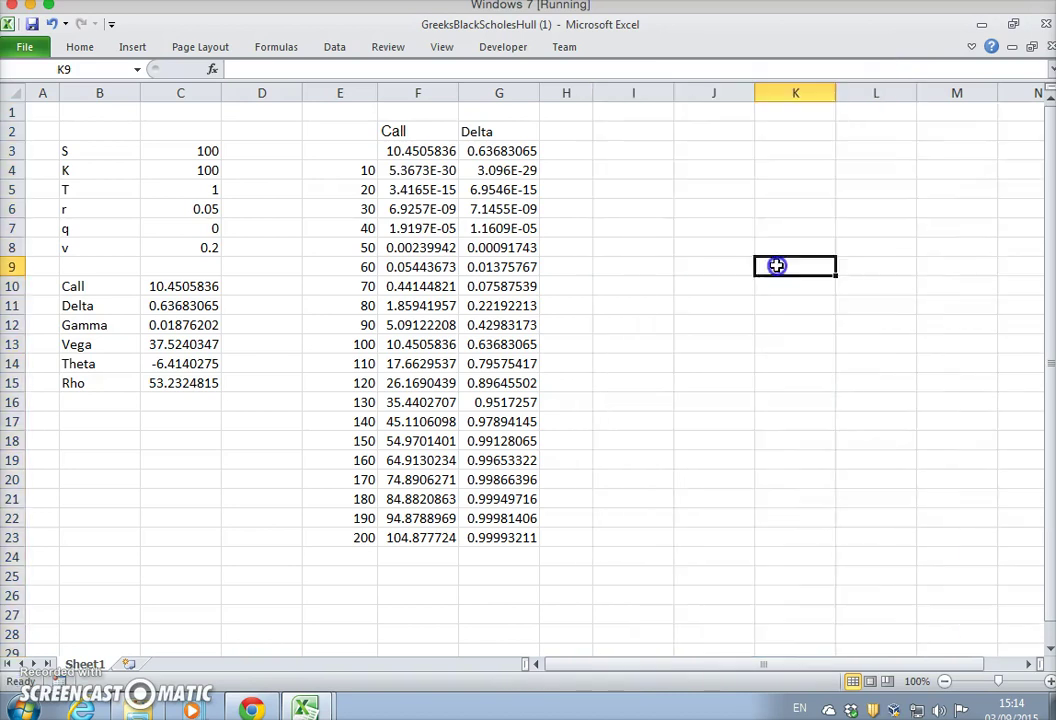
# Step: Enter the note "delta = dC/dS" in J1
pyautogui.click(702, 114)
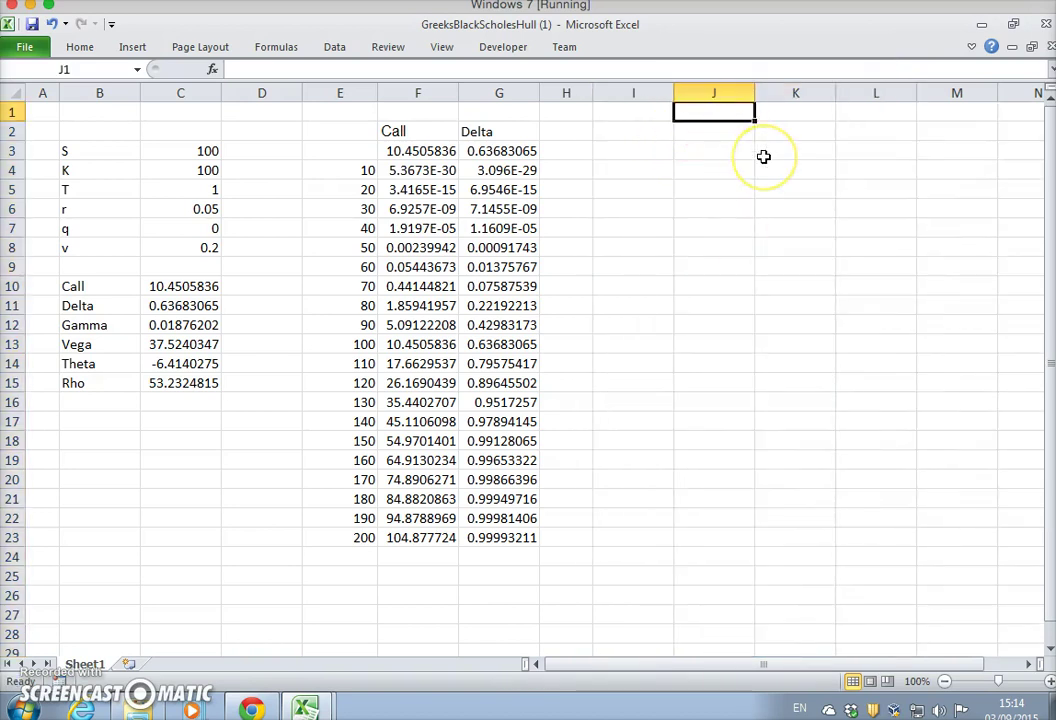
pyautogui.write('delta')
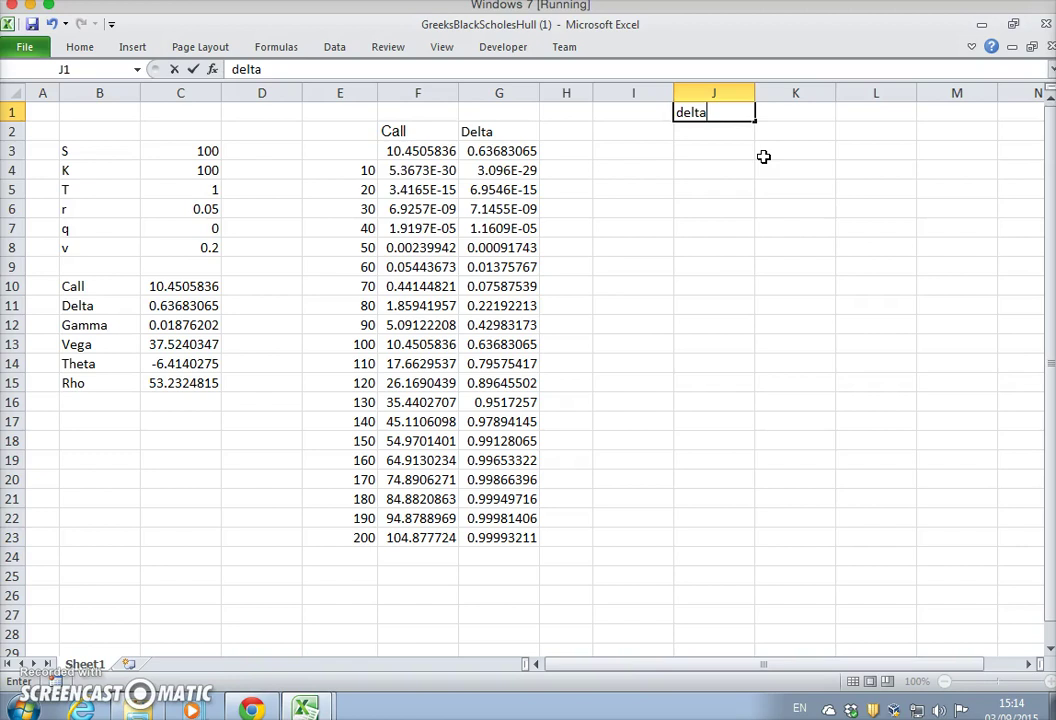
pyautogui.press('Tab')
pyautogui.press('Left')
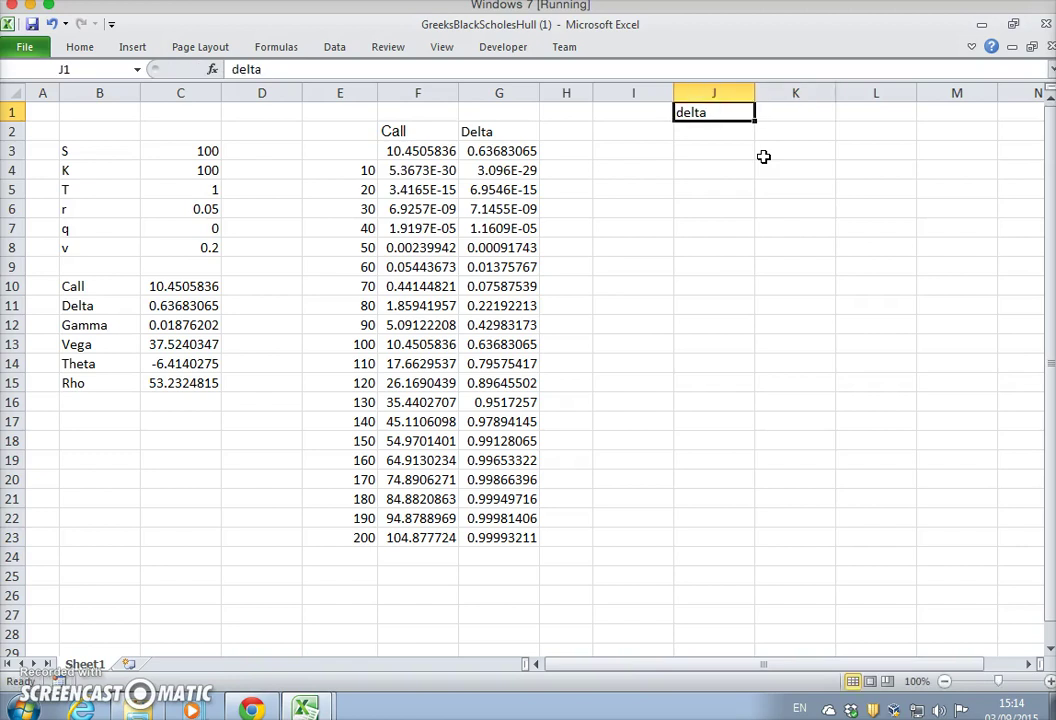
pyautogui.click(286, 75)
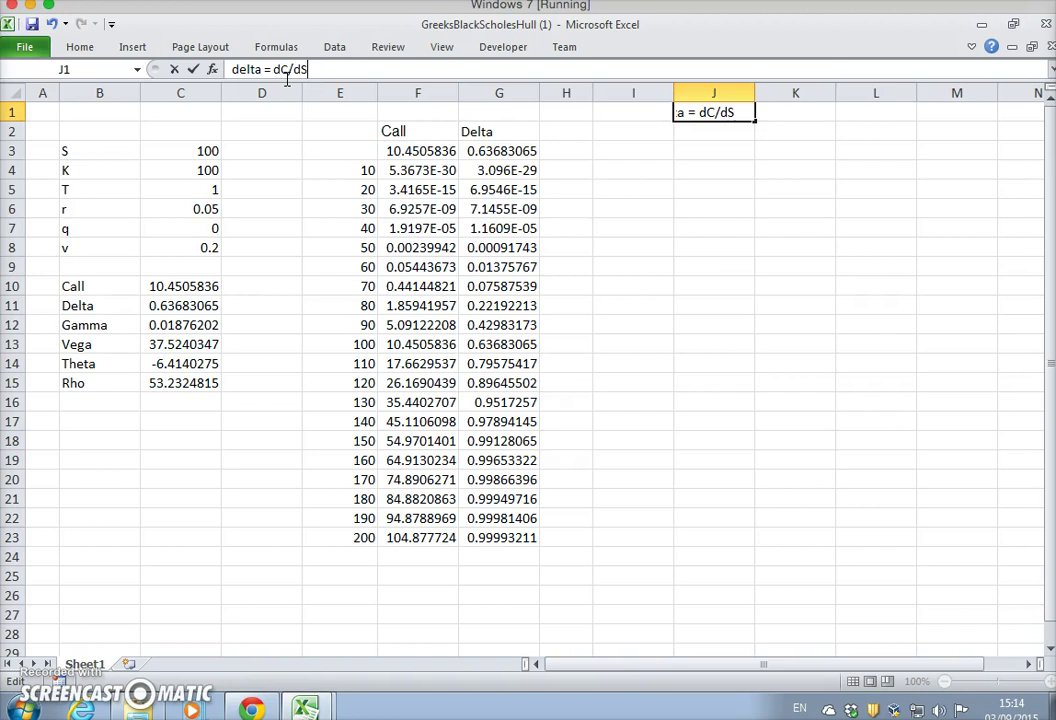
pyautogui.press('Return')
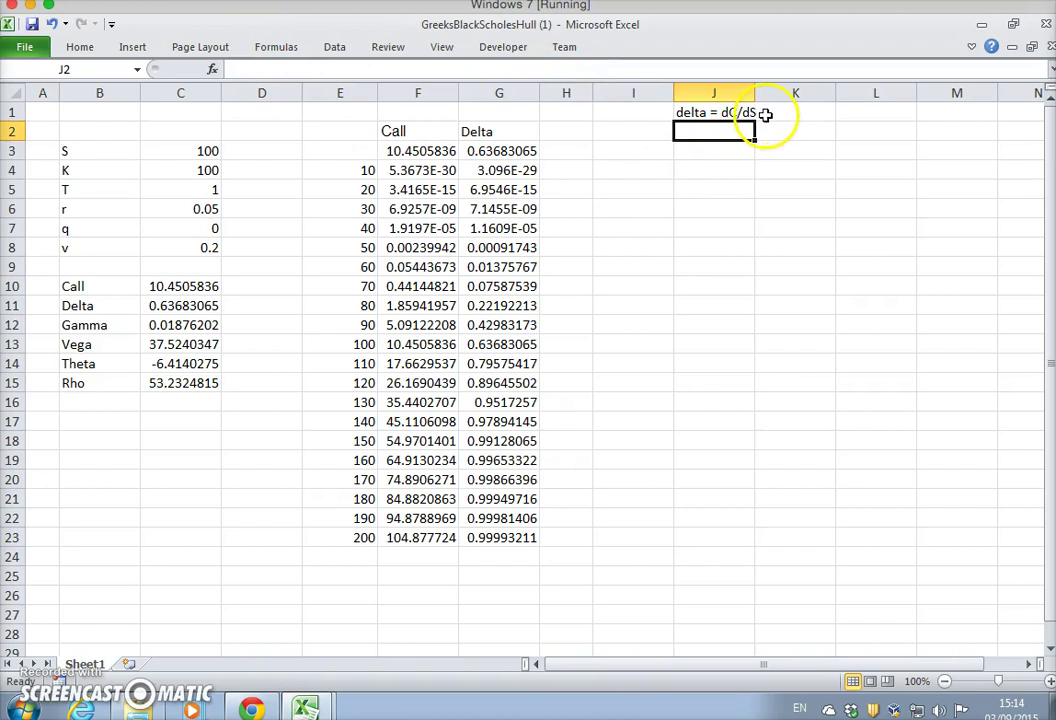
# Step: Widen the empty column H beside the data table slightly
pyautogui.click(572, 92)
pyautogui.moveTo(595, 94); pyautogui.dragTo(627, 96)
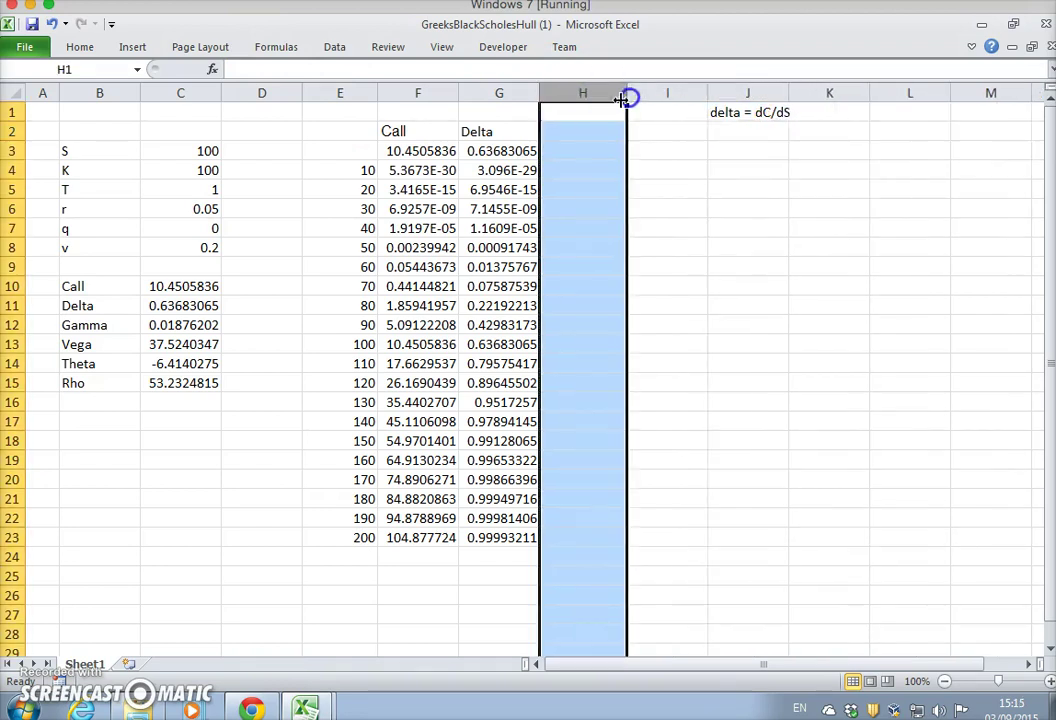
pyautogui.click(500, 130)
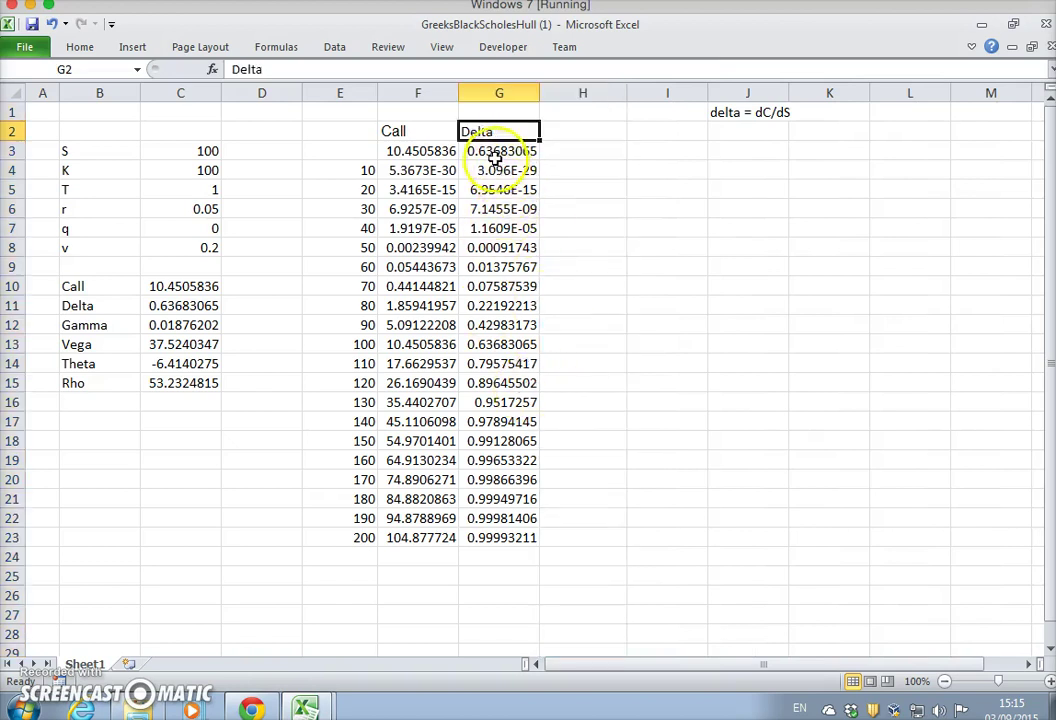
# Step: Inspect the delta formula in C11 and its DeltaC function code in Module1 of the Visual Basic editor
pyautogui.click(189, 305)
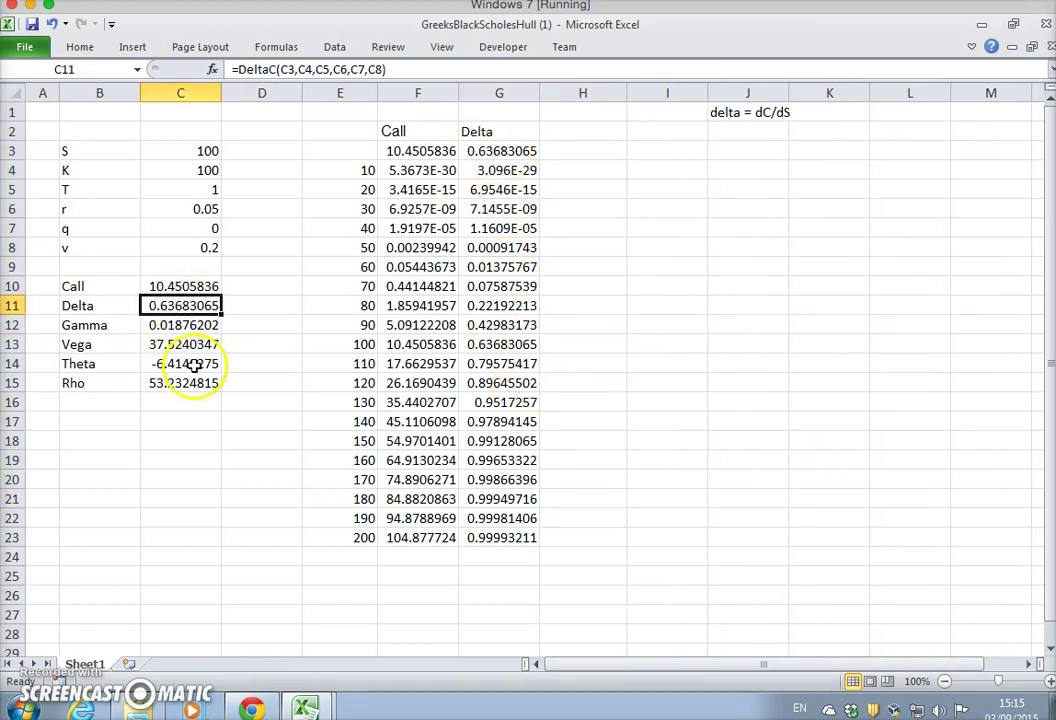
pyautogui.click(497, 45)
pyautogui.click(33, 102)
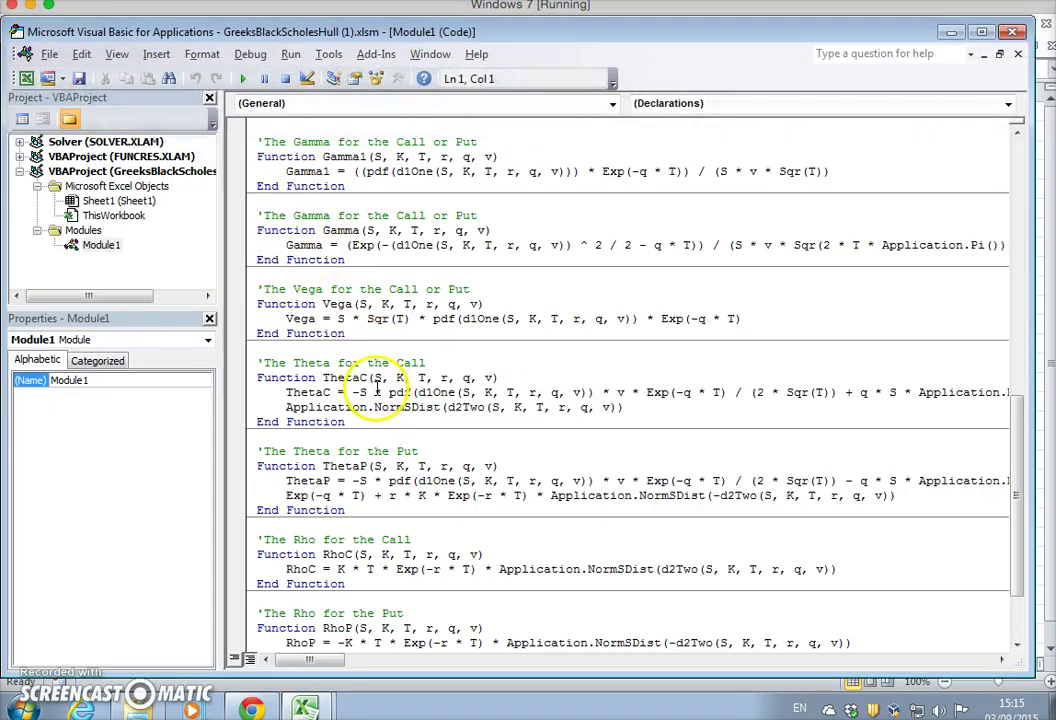
pyautogui.scroll(4, 350, 300)
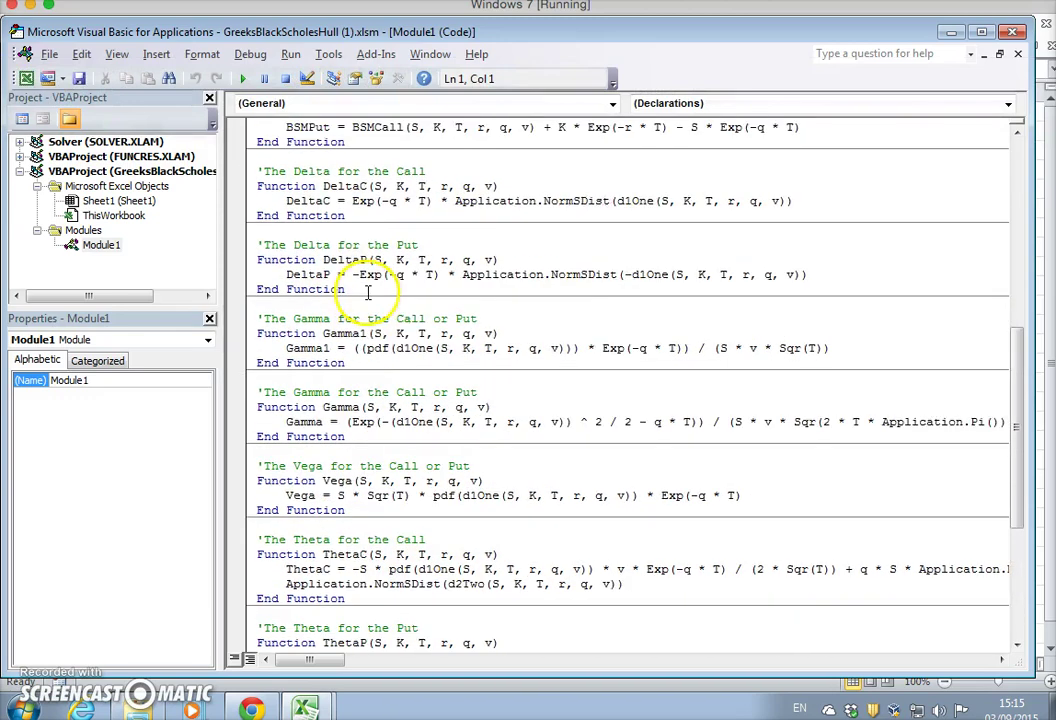
pyautogui.scroll(4, 370, 292)
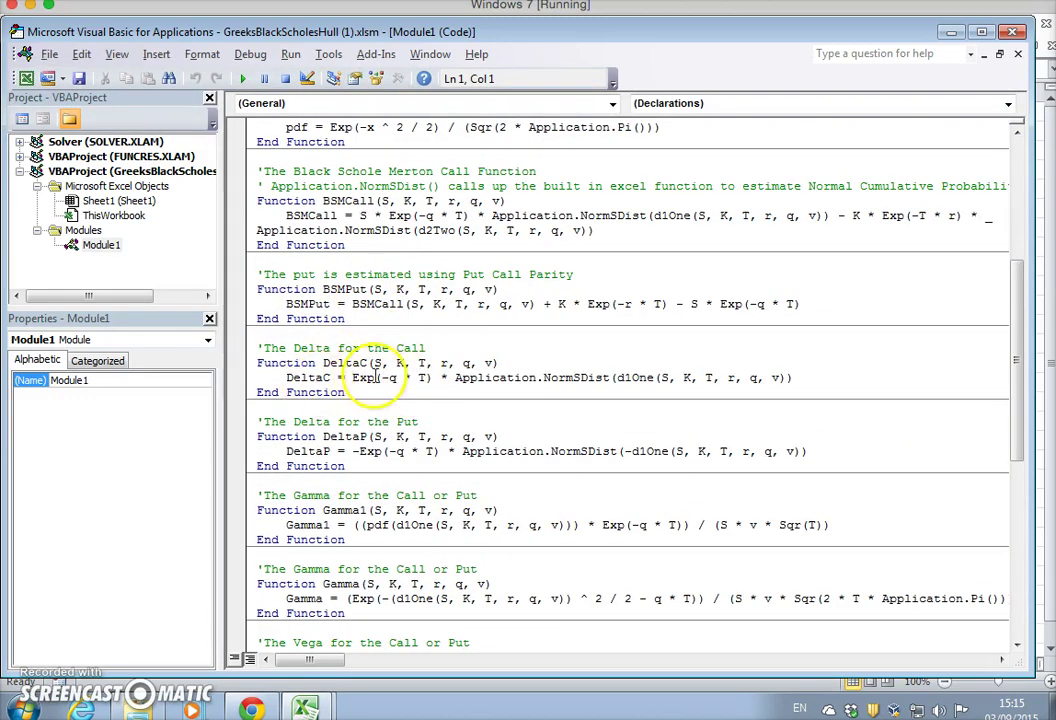
pyautogui.moveTo(284, 379); pyautogui.dragTo(865, 372)
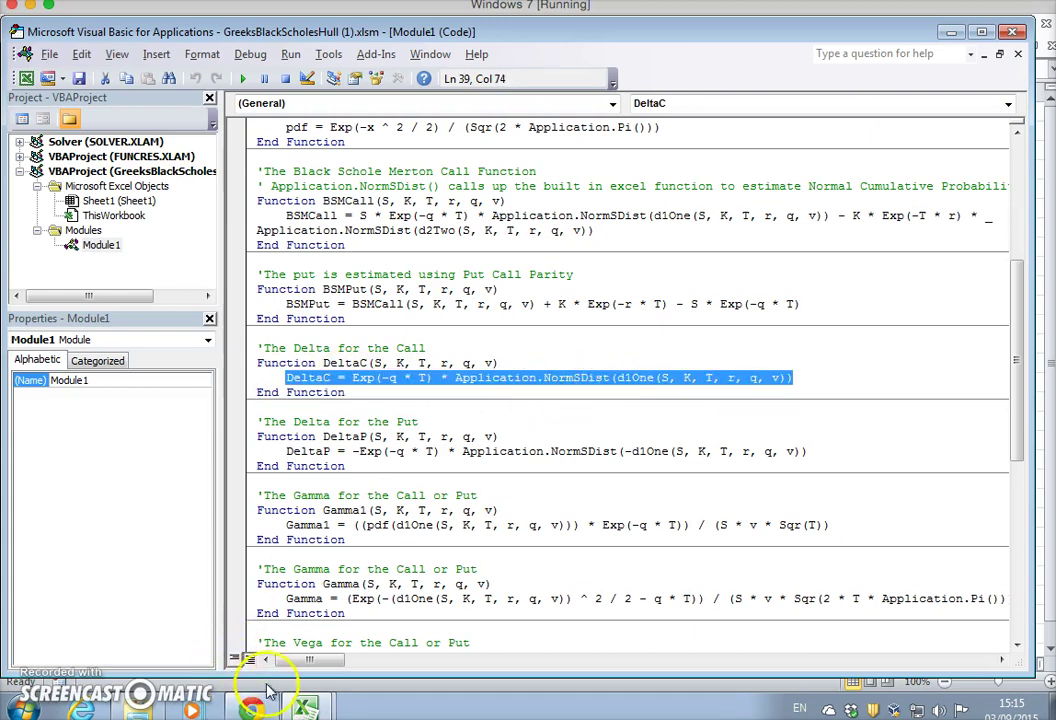
# Step: Switch to Chrome and examine the call delta formula in Wikipedia's table of European option Greeks
pyautogui.click(251, 709)
pyautogui.scroll(-20, 296, 468)
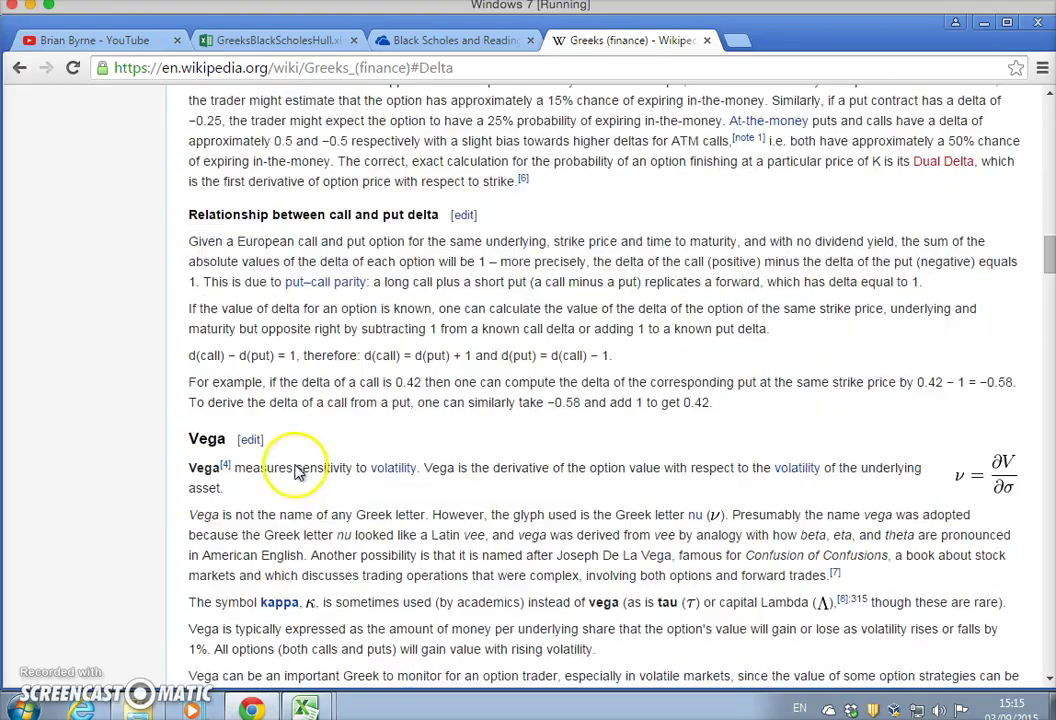
pyautogui.scroll(-20, 296, 468)
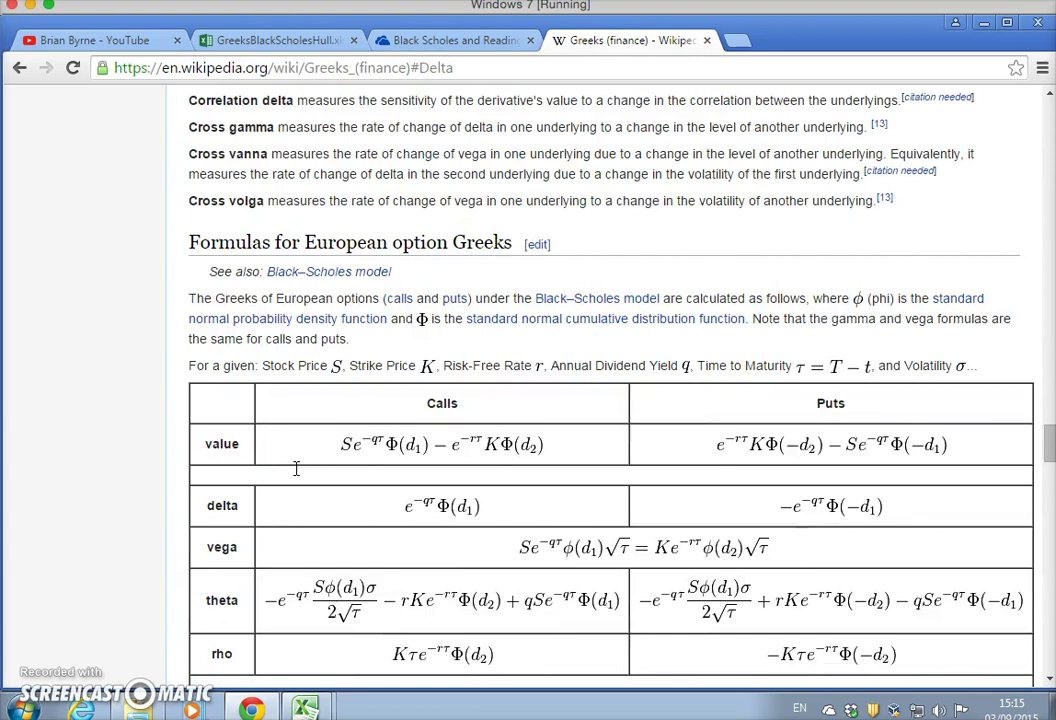
pyautogui.scroll(-1, 297, 470)
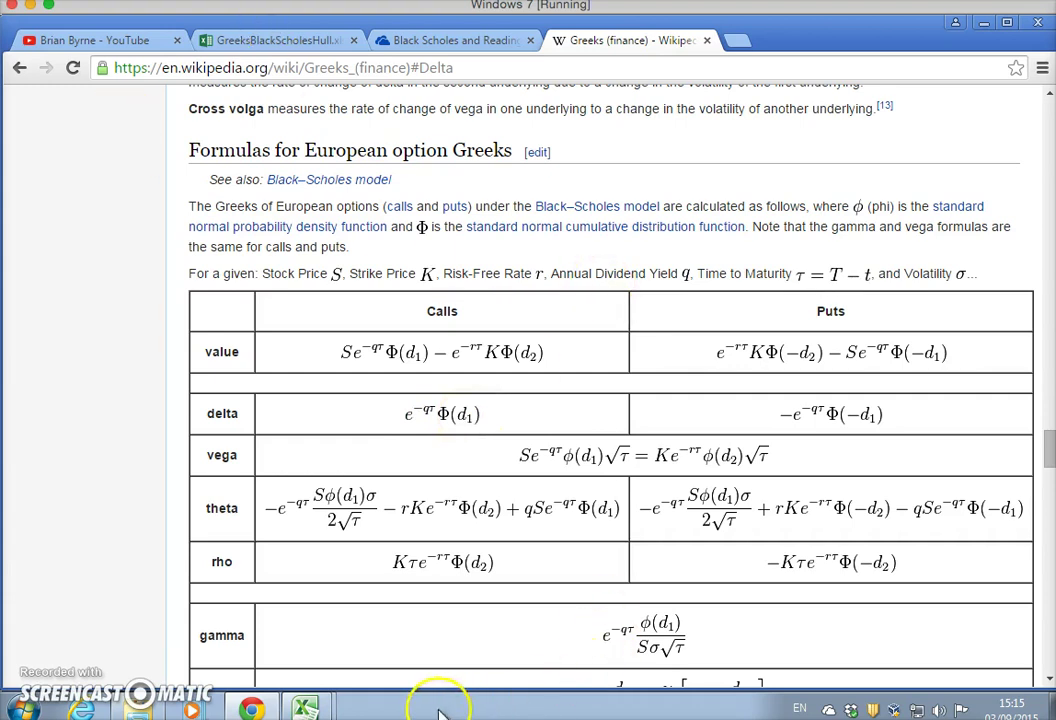
# Step: Switch to the Excel workbook, change the G2 header to "Delta Analytic" and widen column G to fit it
pyautogui.click(302, 704)
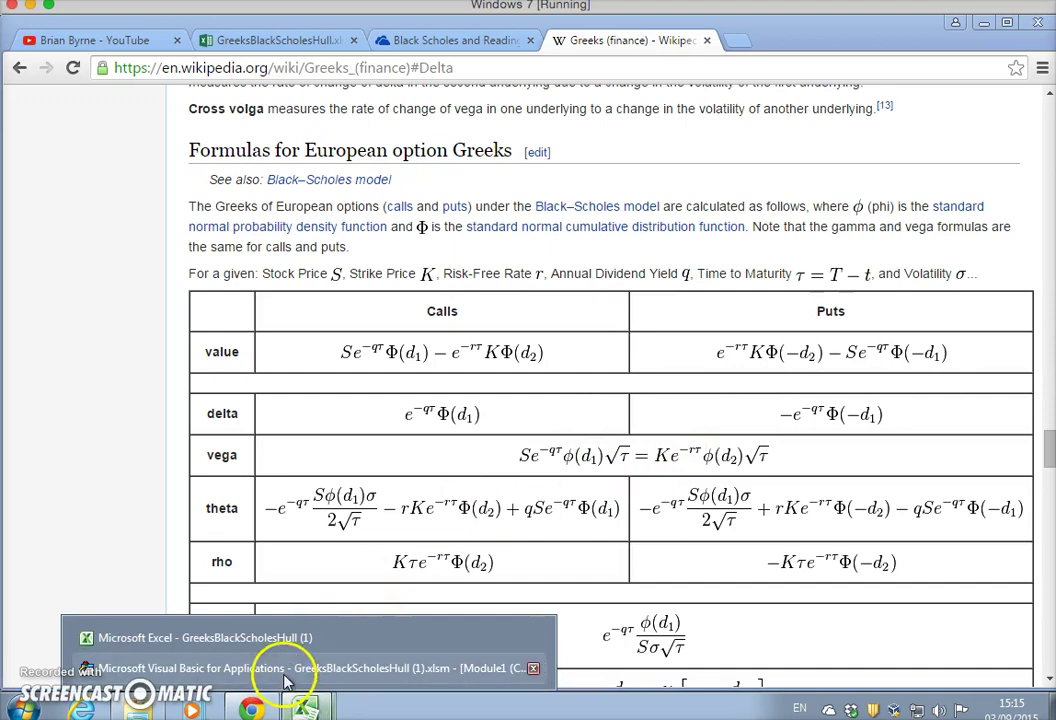
pyautogui.click(268, 637)
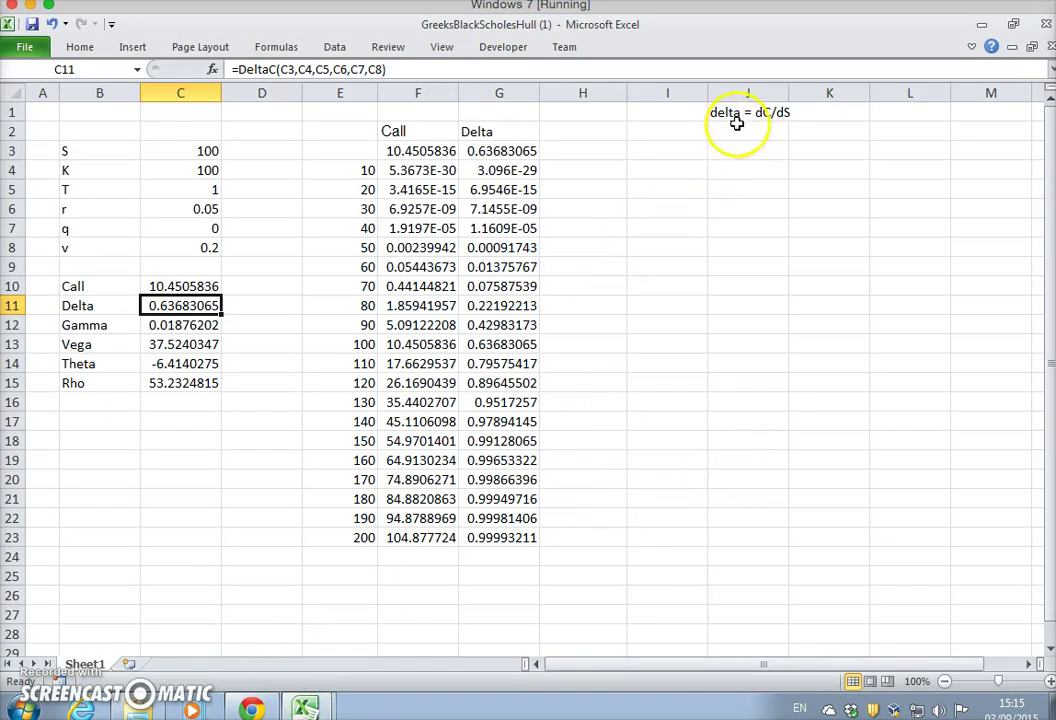
pyautogui.click(504, 136)
pyautogui.click(299, 70)
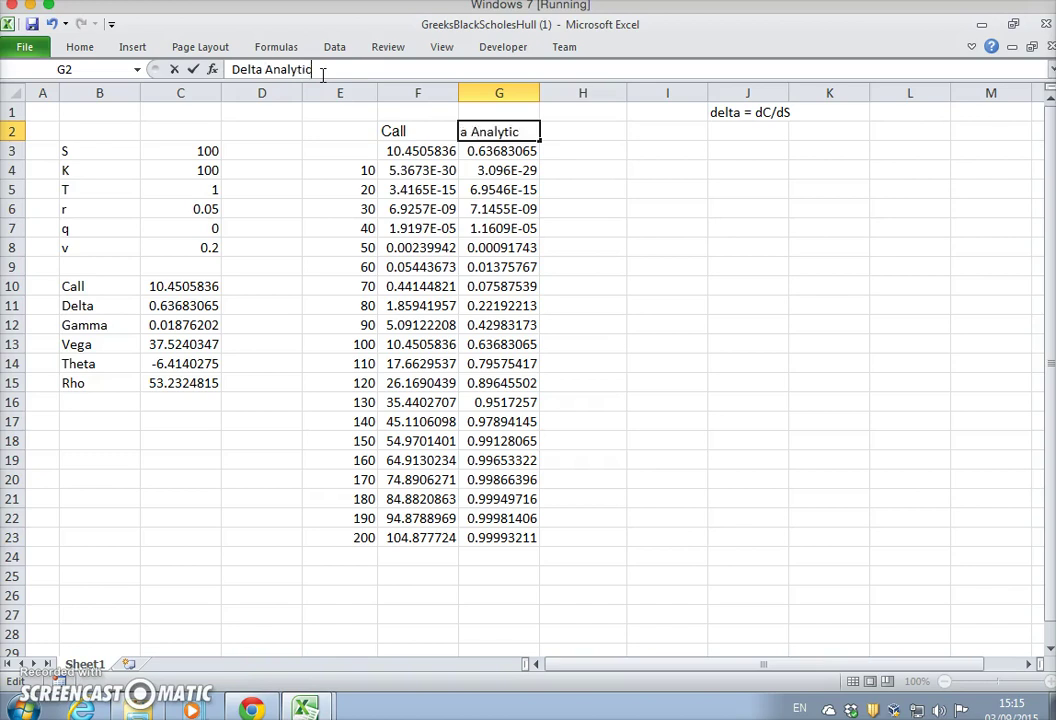
pyautogui.press('Return')
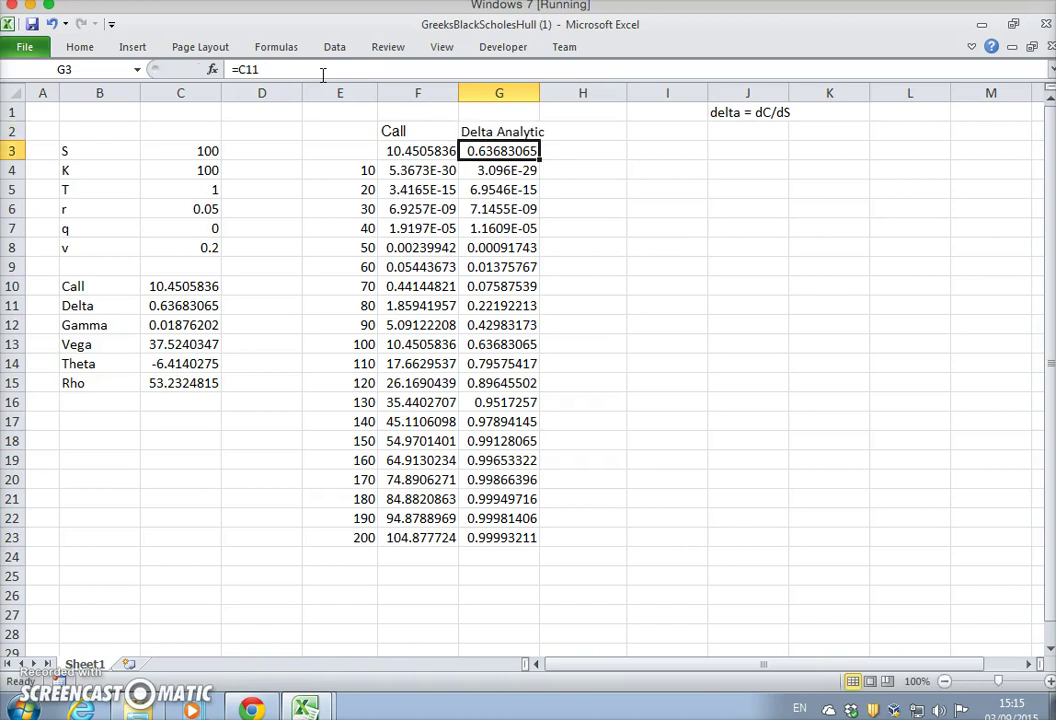
pyautogui.click(488, 93)
pyautogui.moveTo(538, 94); pyautogui.dragTo(561, 95)
# Step: Enter the header "Delta Numerica" in H2, beside the analytic delta column
pyautogui.click(577, 130)
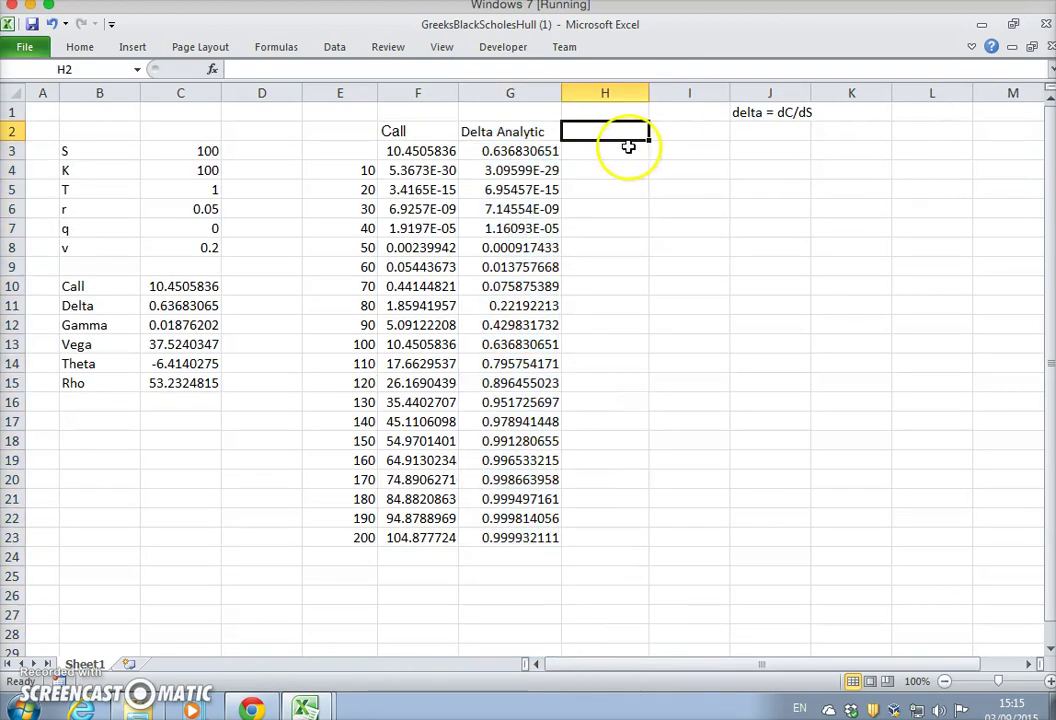
pyautogui.write('Delta Numerica')
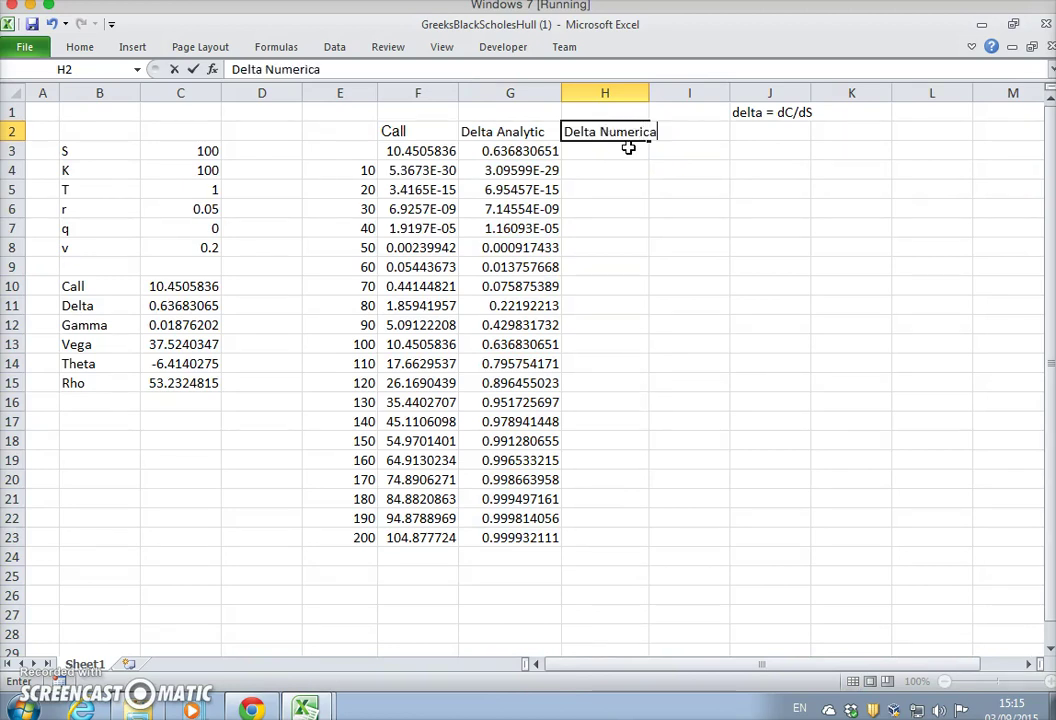
pyautogui.press('Return')
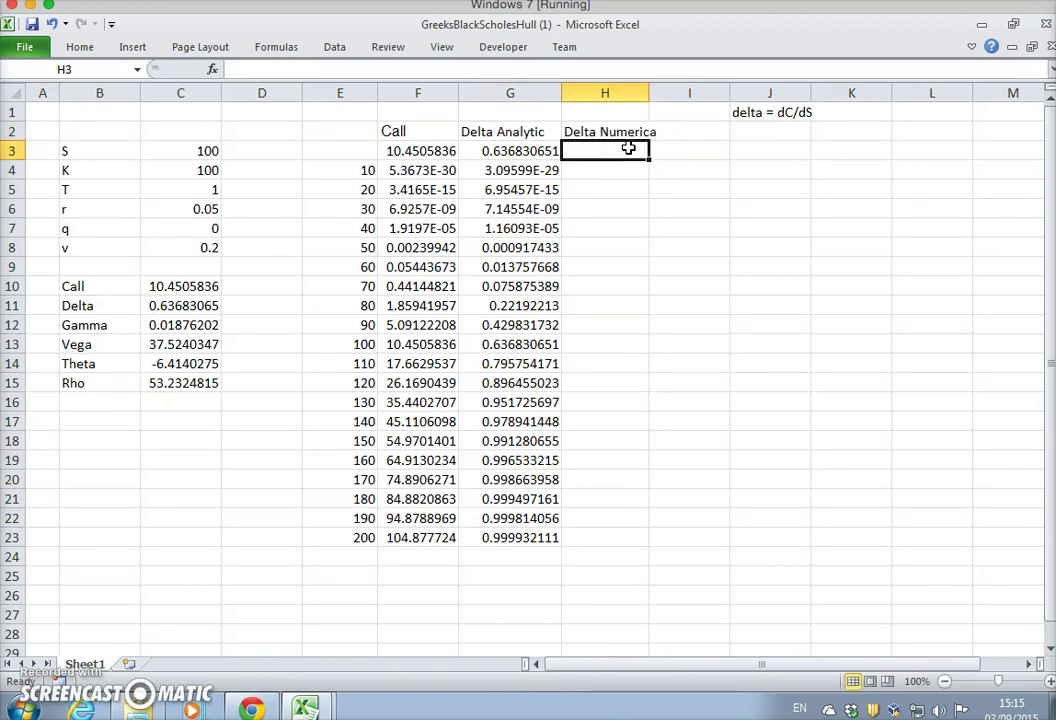
# Step: Enter the central-difference formula =(F6-F4)/(E6-E4) in H5 and fill it down to H22
pyautogui.click(746, 116)
pyautogui.click(608, 168)
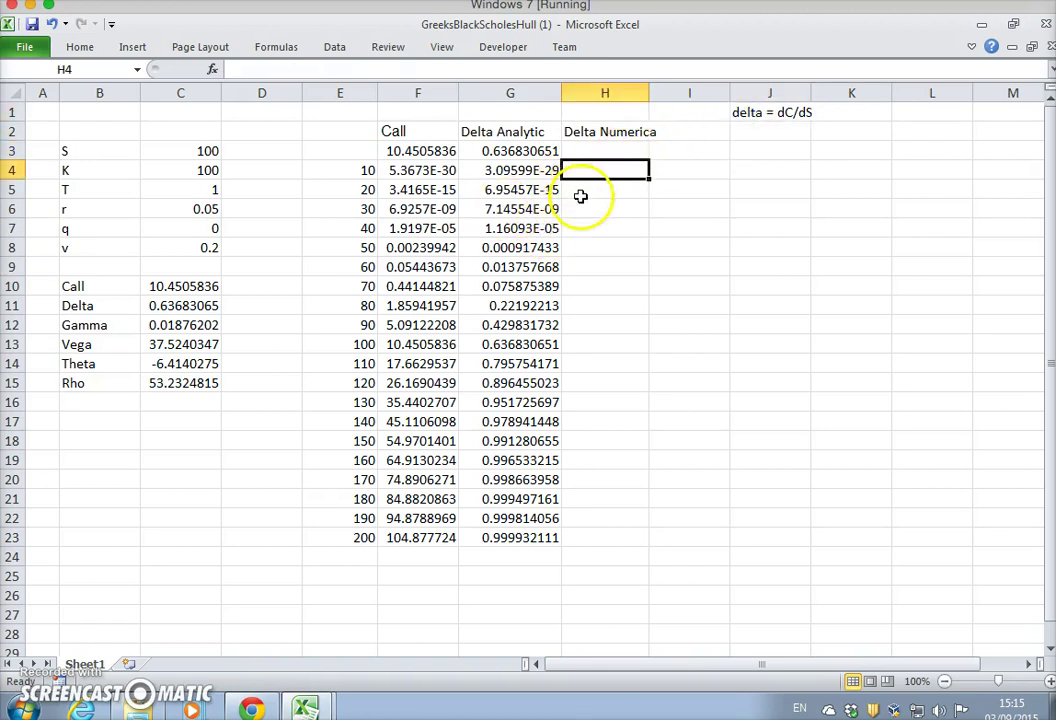
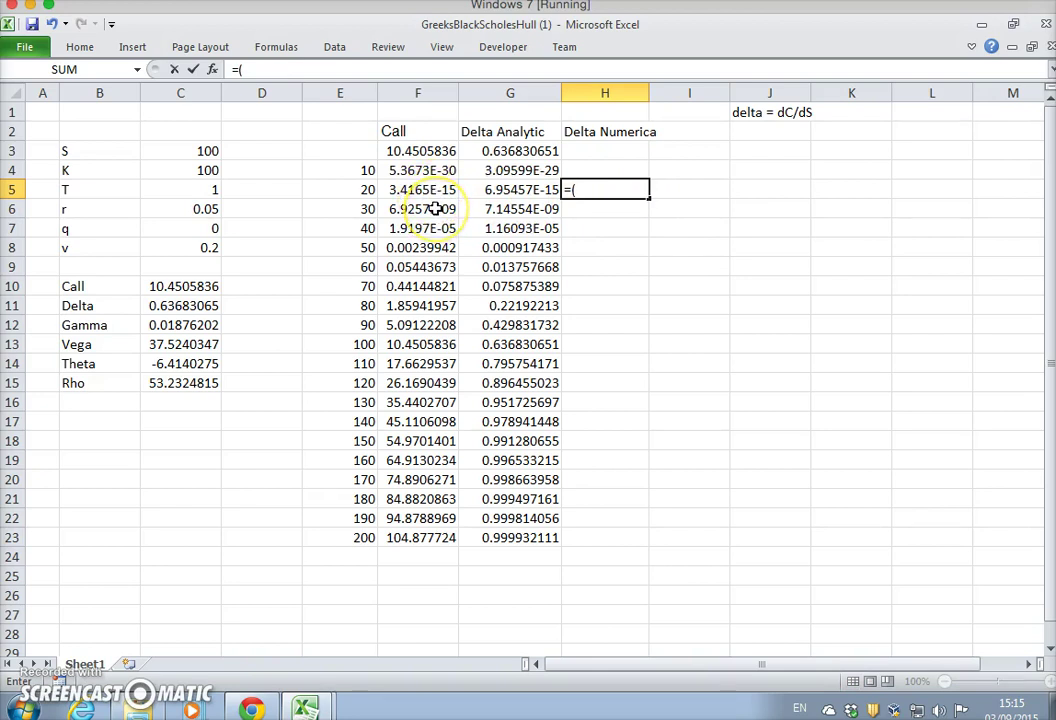
pyautogui.click(436, 208)
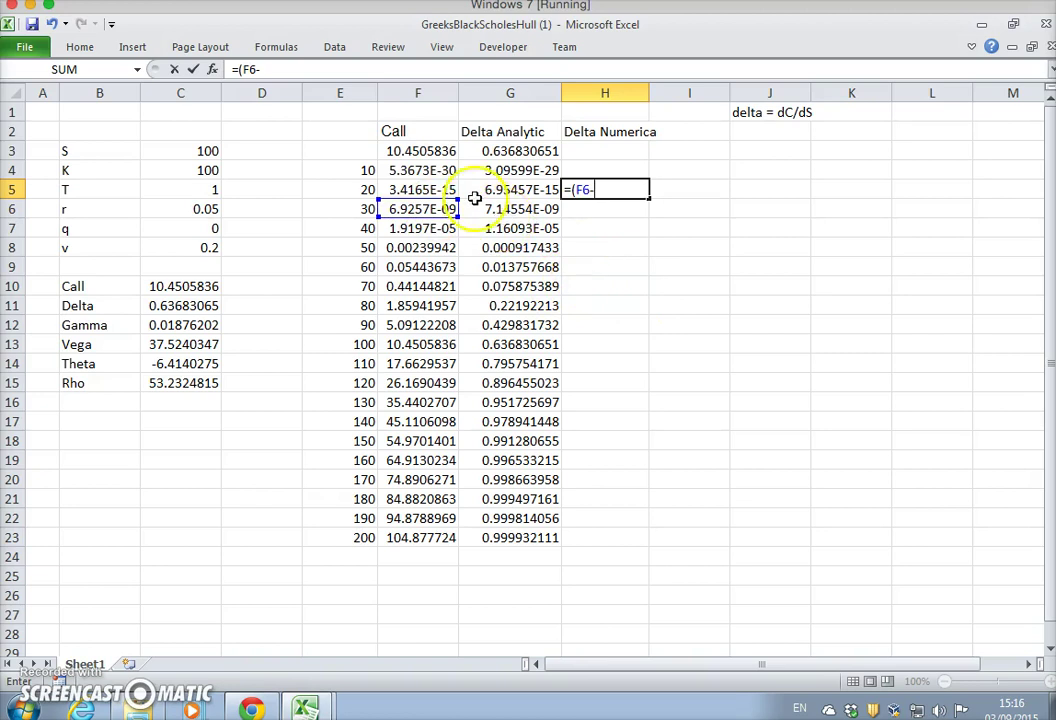
pyautogui.click(440, 171)
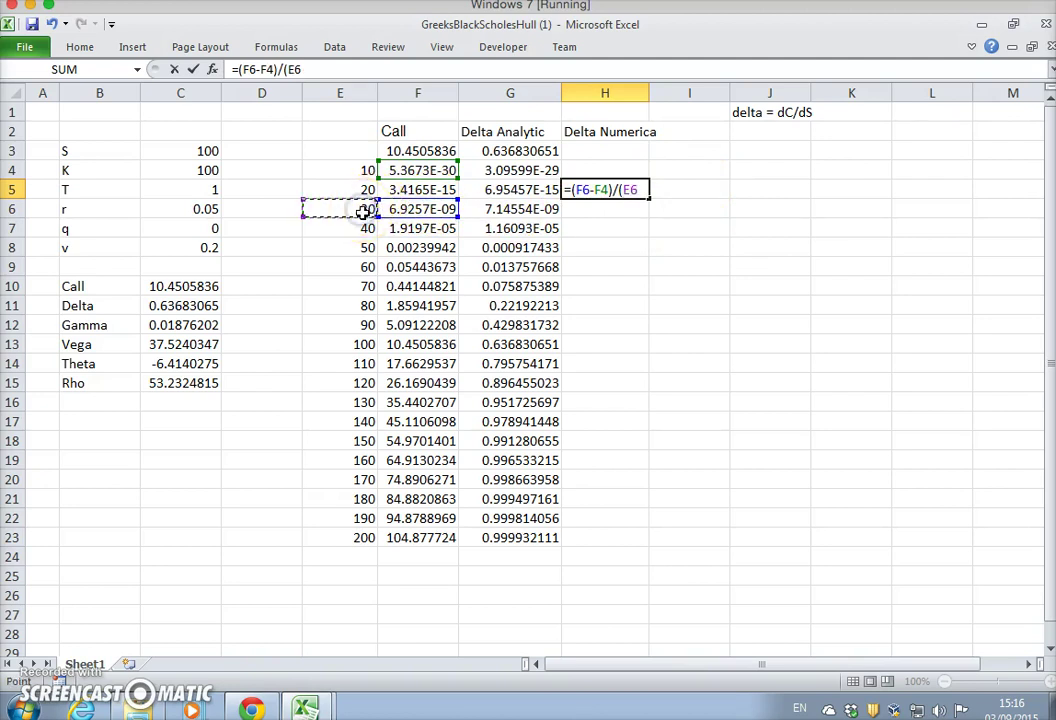
pyautogui.click(348, 170)
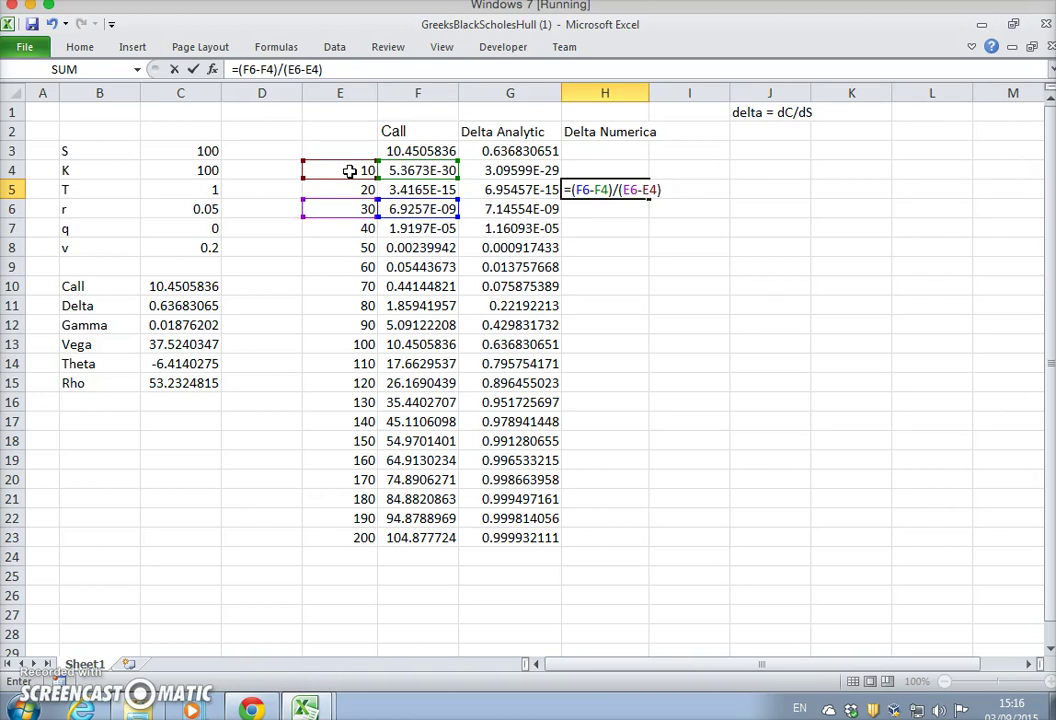
pyautogui.press('Return')
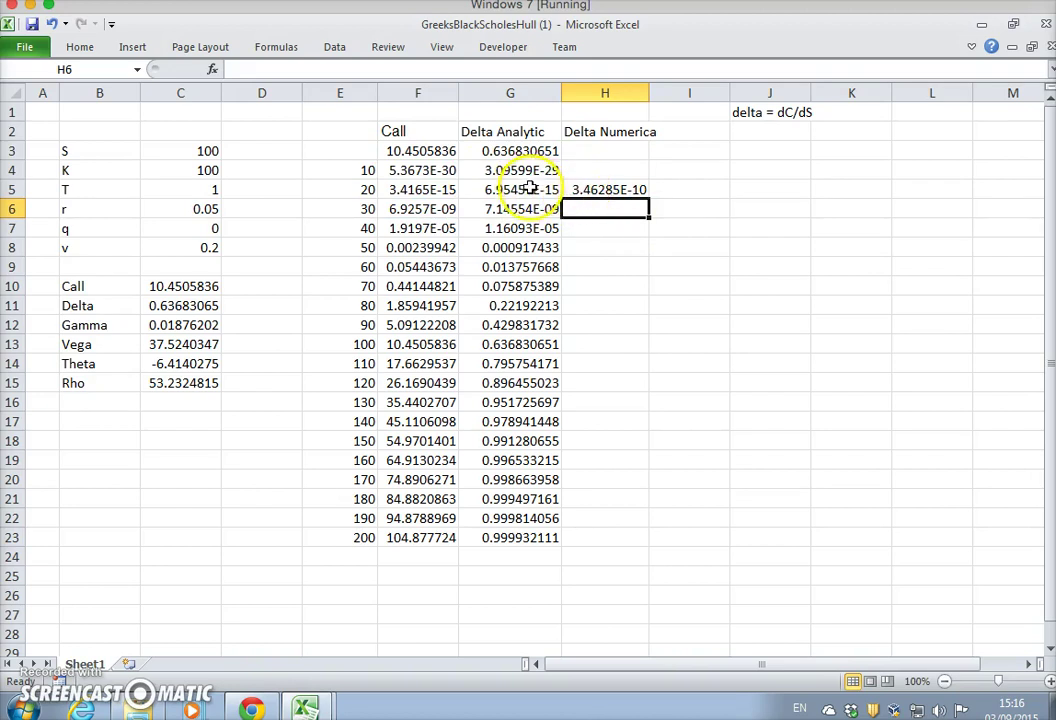
pyautogui.click(595, 190)
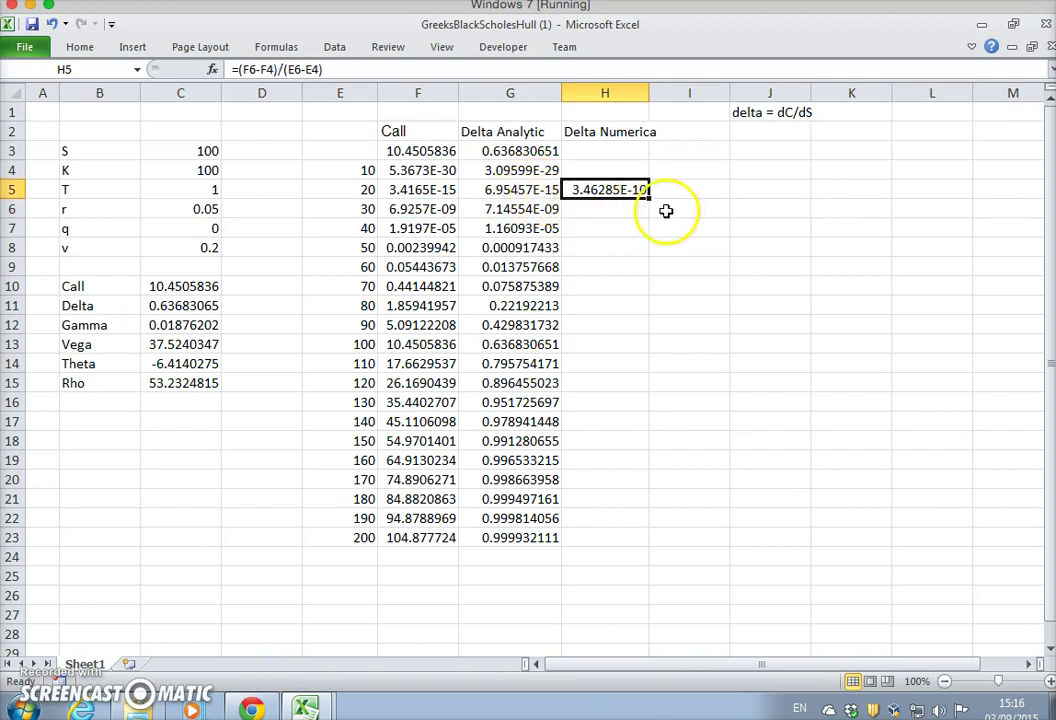
pyautogui.moveTo(649, 199); pyautogui.dragTo(630, 518)
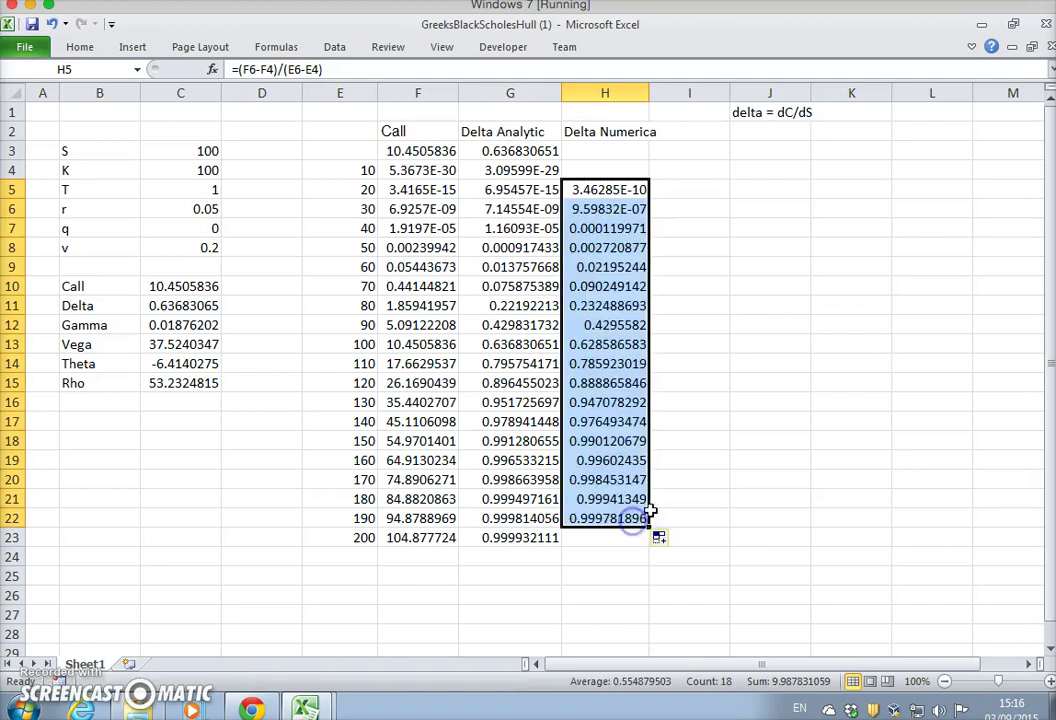
# Step: Check the copied formula in H22 and compare the analytic and numerical deltas at stock prices 80 and 100
pyautogui.click(614, 522)
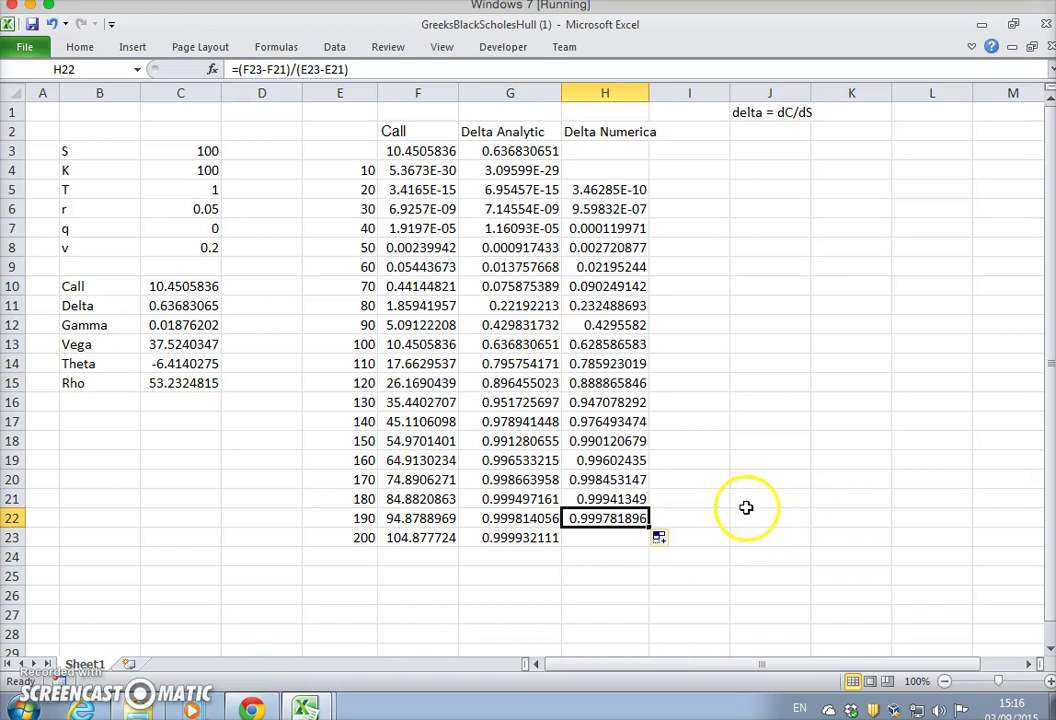
pyautogui.doubleClick(610, 522)
pyautogui.press('Return')
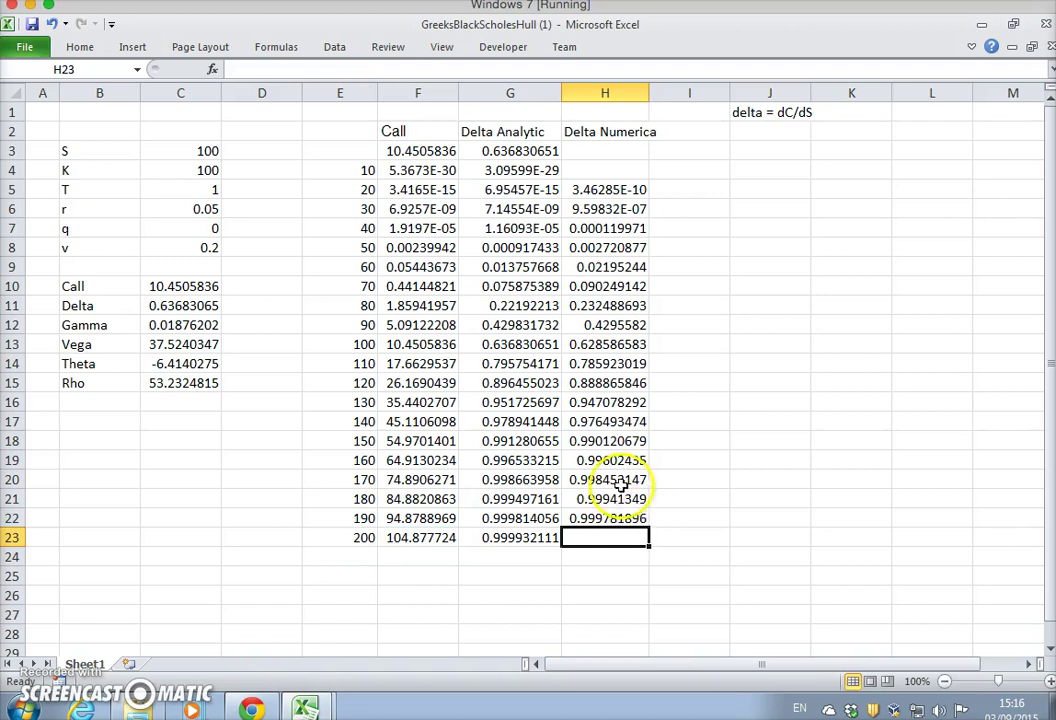
pyautogui.click(506, 303)
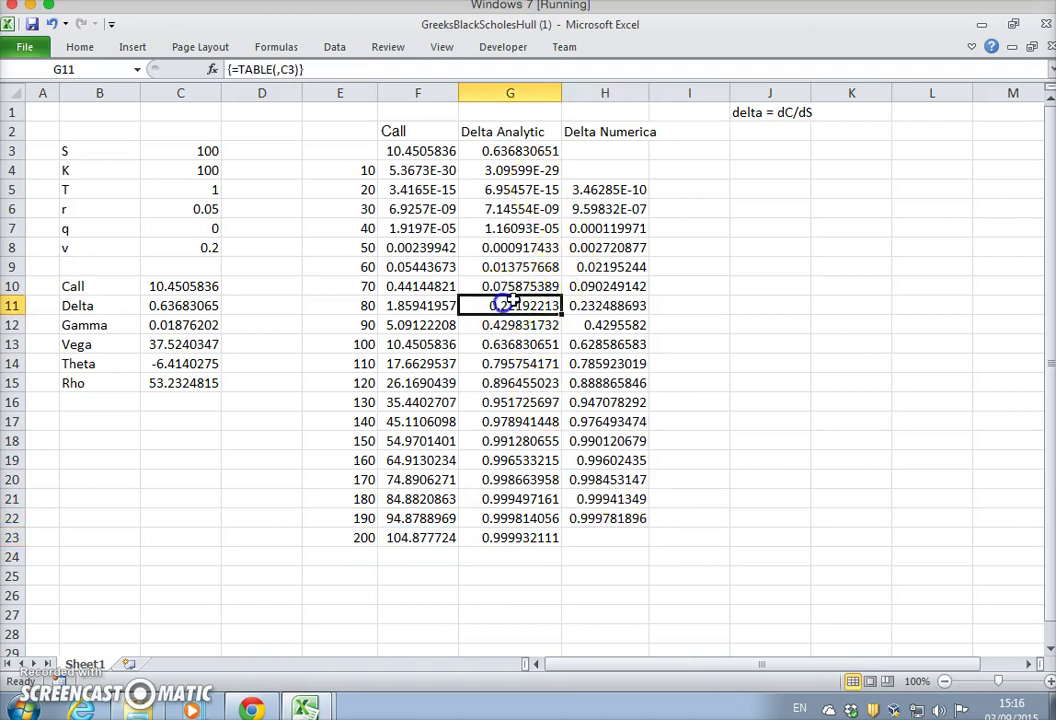
pyautogui.click(591, 306)
pyautogui.click(540, 344)
pyautogui.click(575, 344)
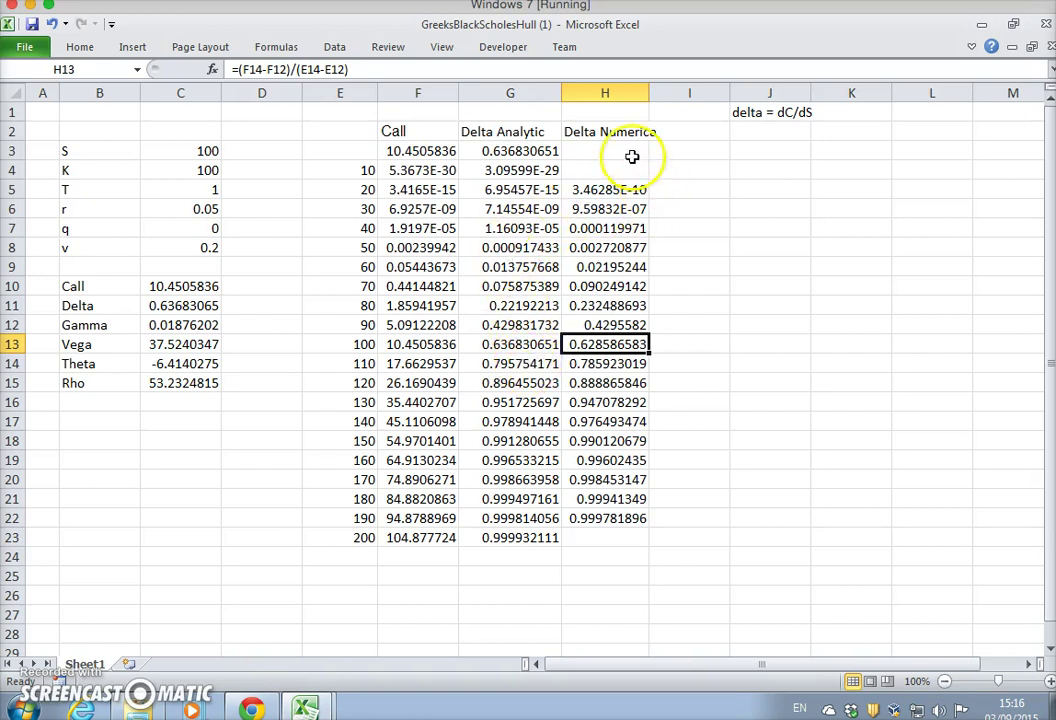
# Step: Correct the H2 header to "Delta Numerical" and review the formula in H5
pyautogui.click(587, 131)
pyautogui.click(361, 67)
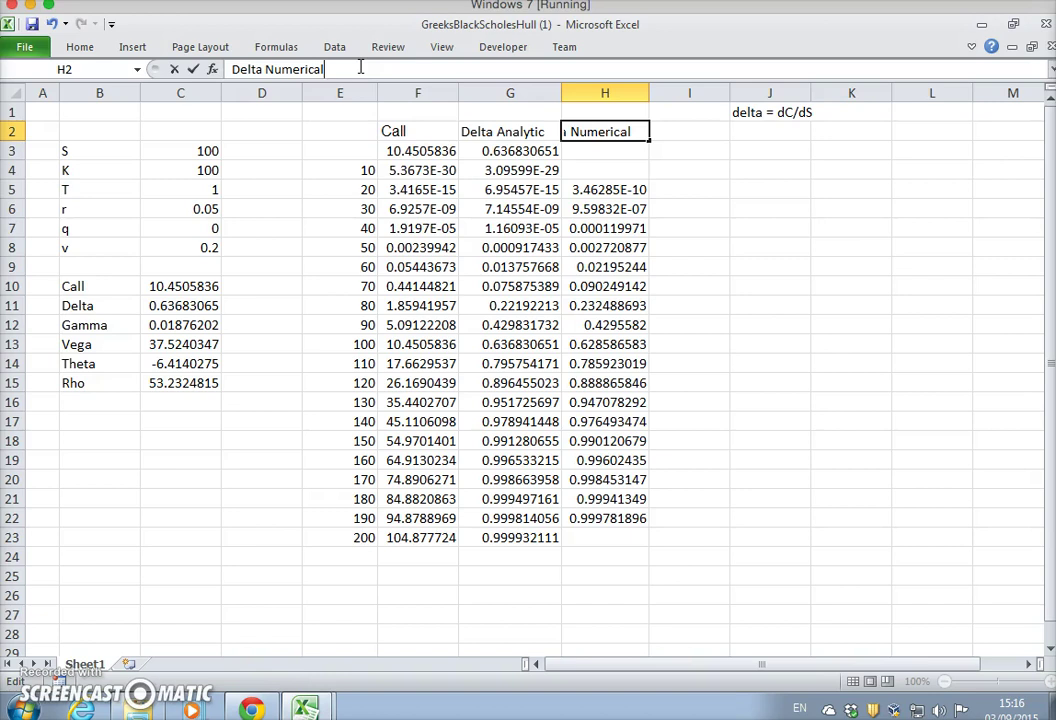
pyautogui.press('Return')
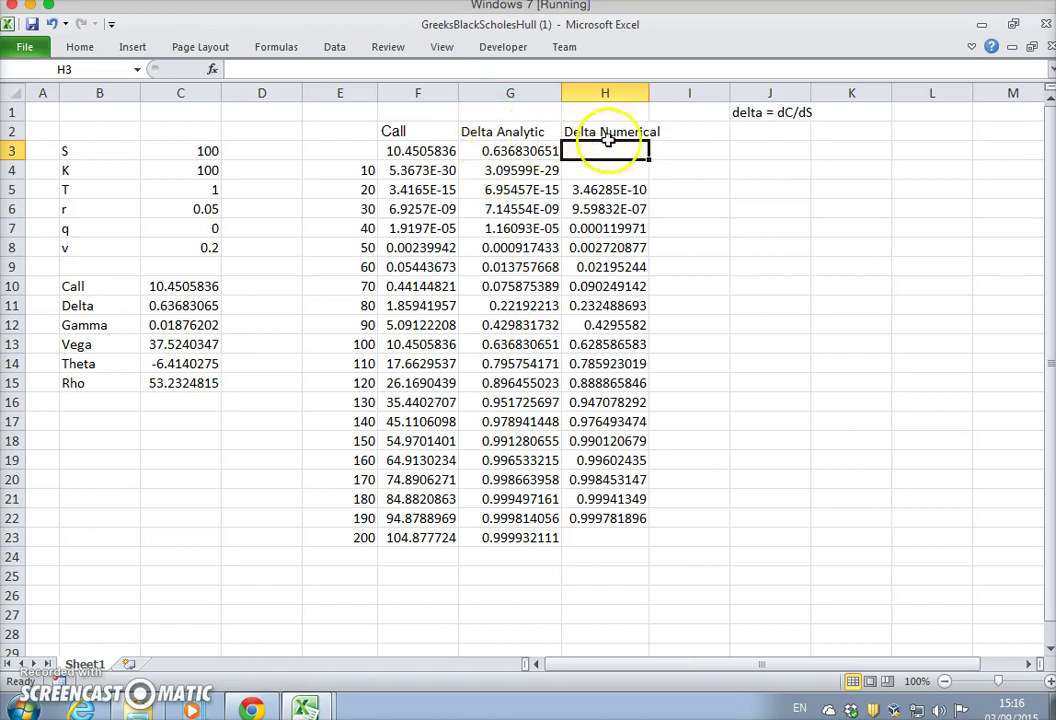
pyautogui.click(629, 188)
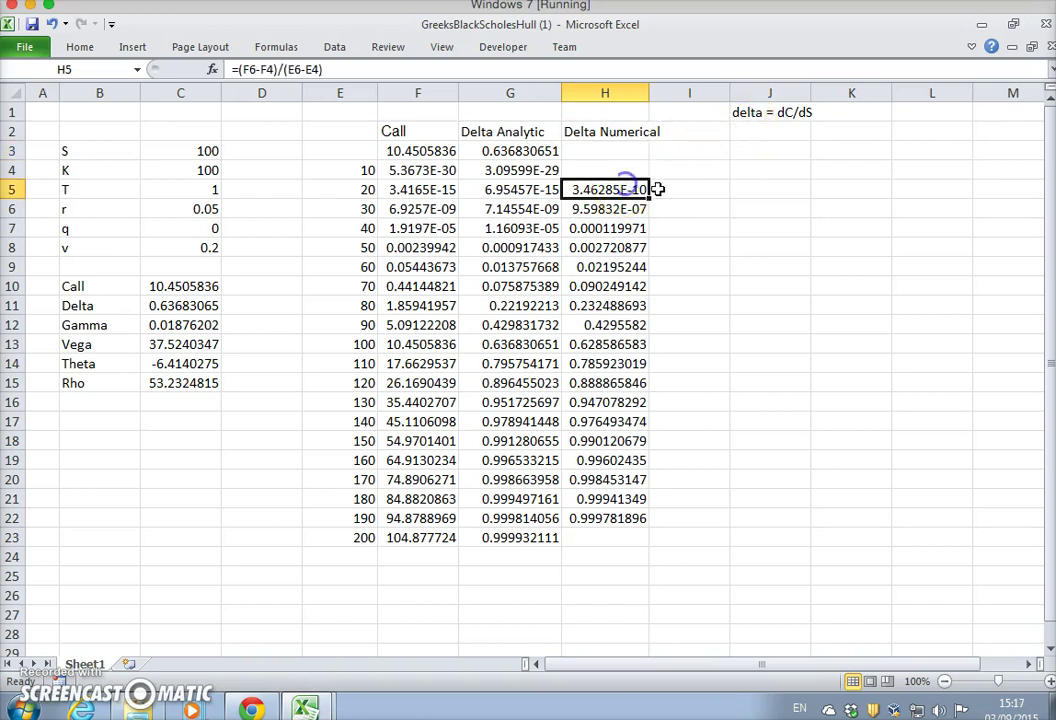
pyautogui.click(610, 172)
pyautogui.click(609, 189)
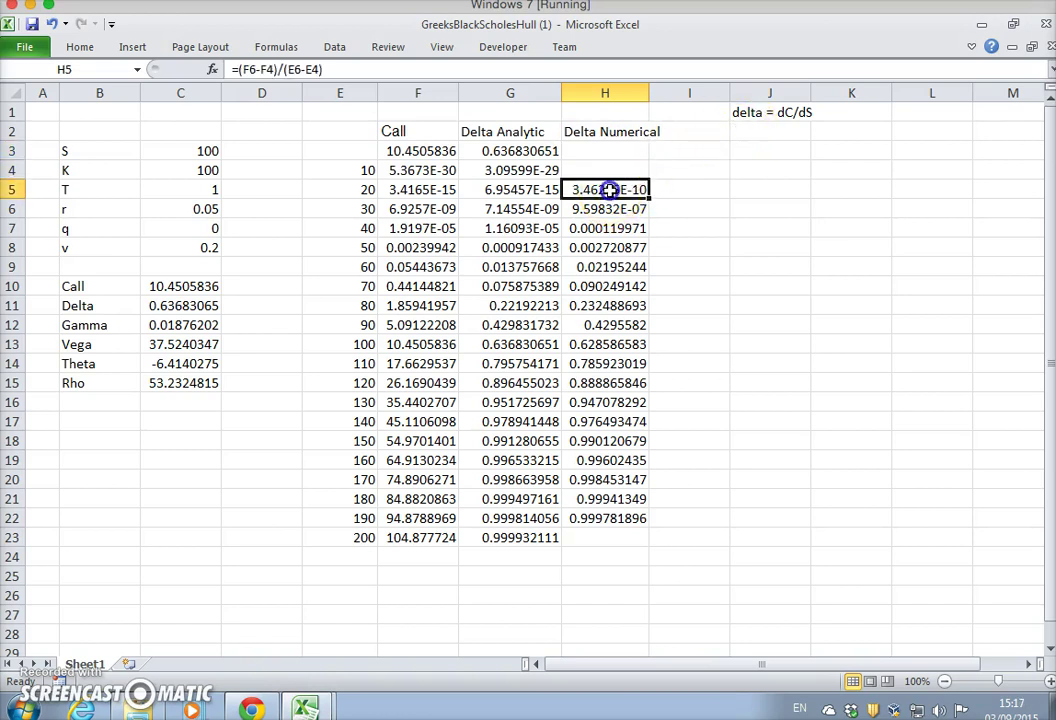
# Step: Insert an empty scatter chart with smooth lines and move it to about columns F to K, rows 10 to 23
pyautogui.click(763, 268)
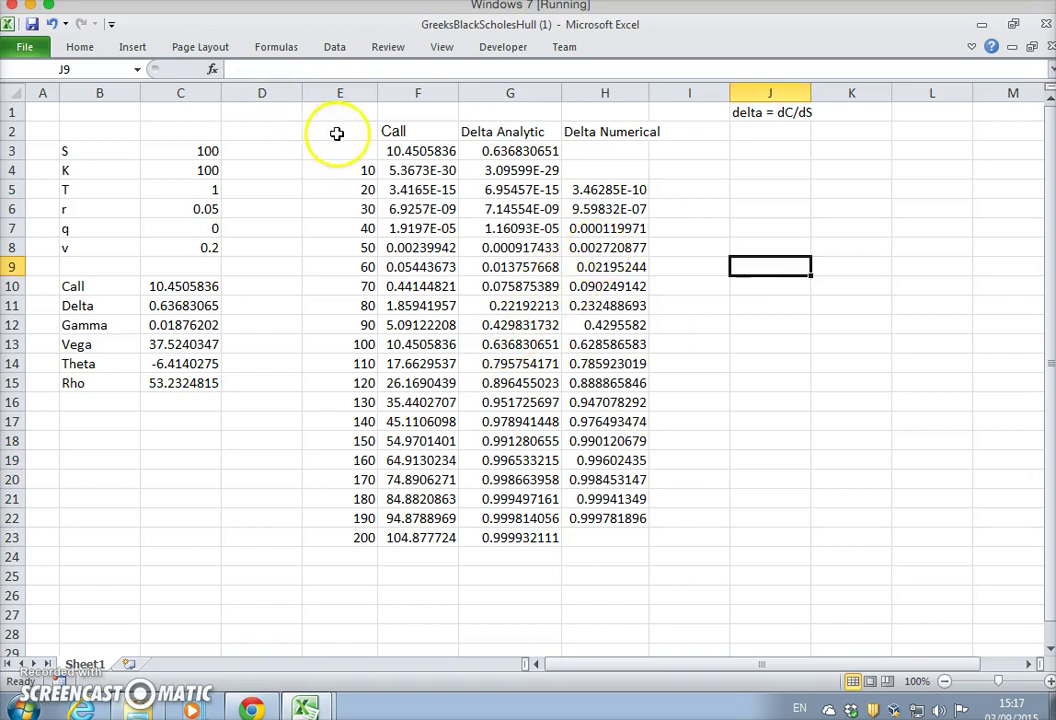
pyautogui.click(133, 50)
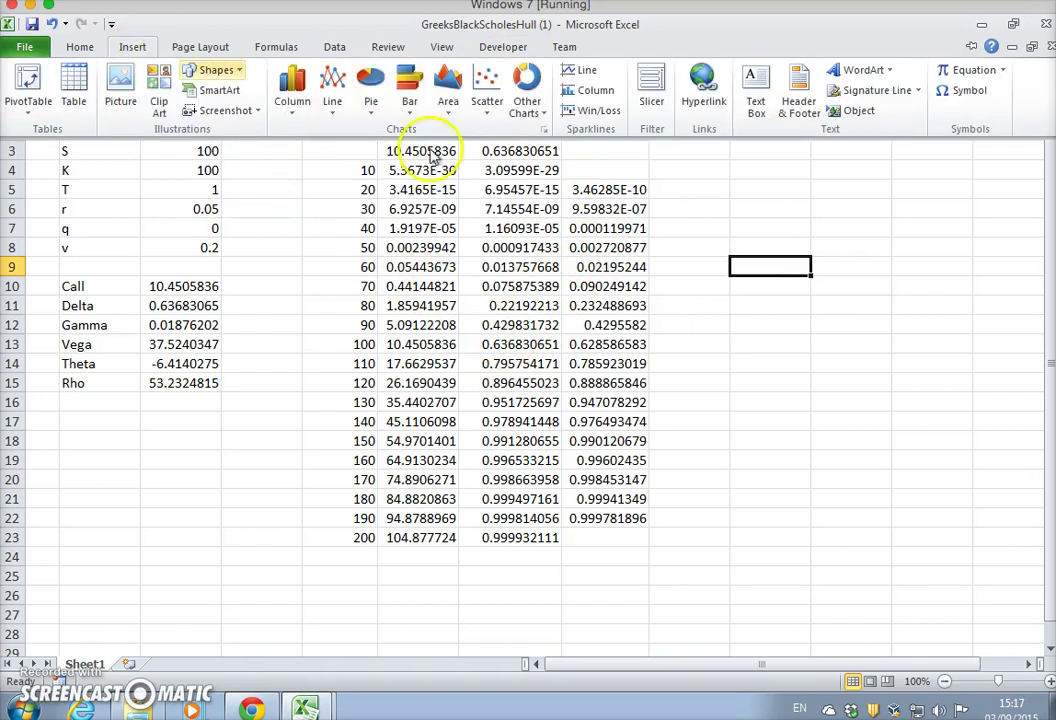
pyautogui.click(485, 105)
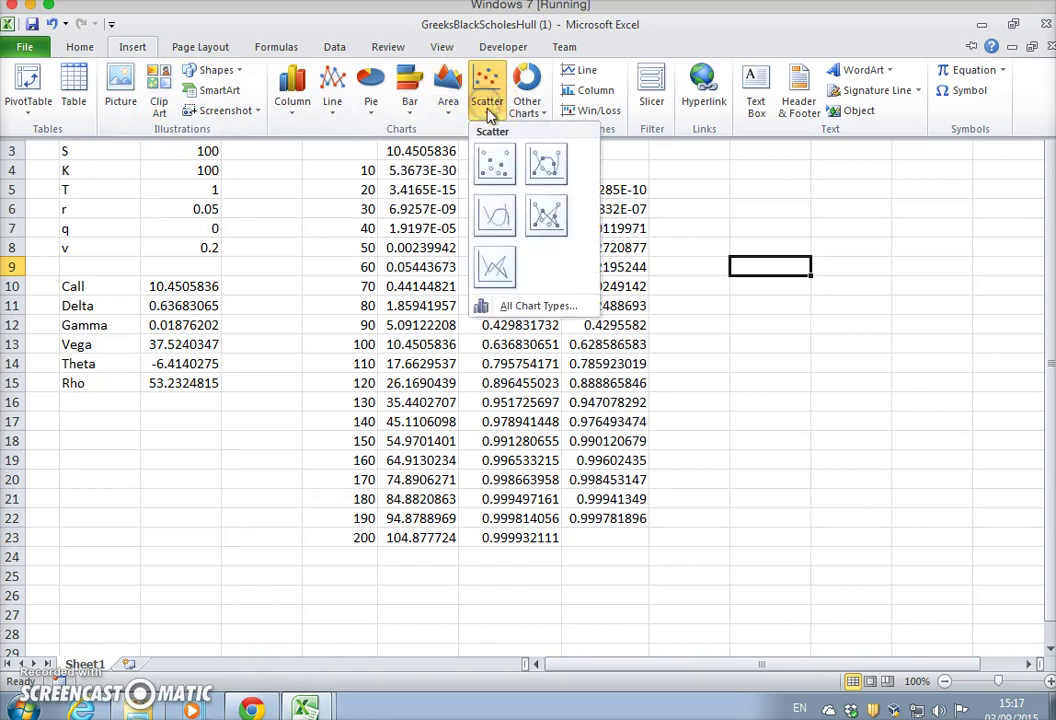
pyautogui.click(497, 212)
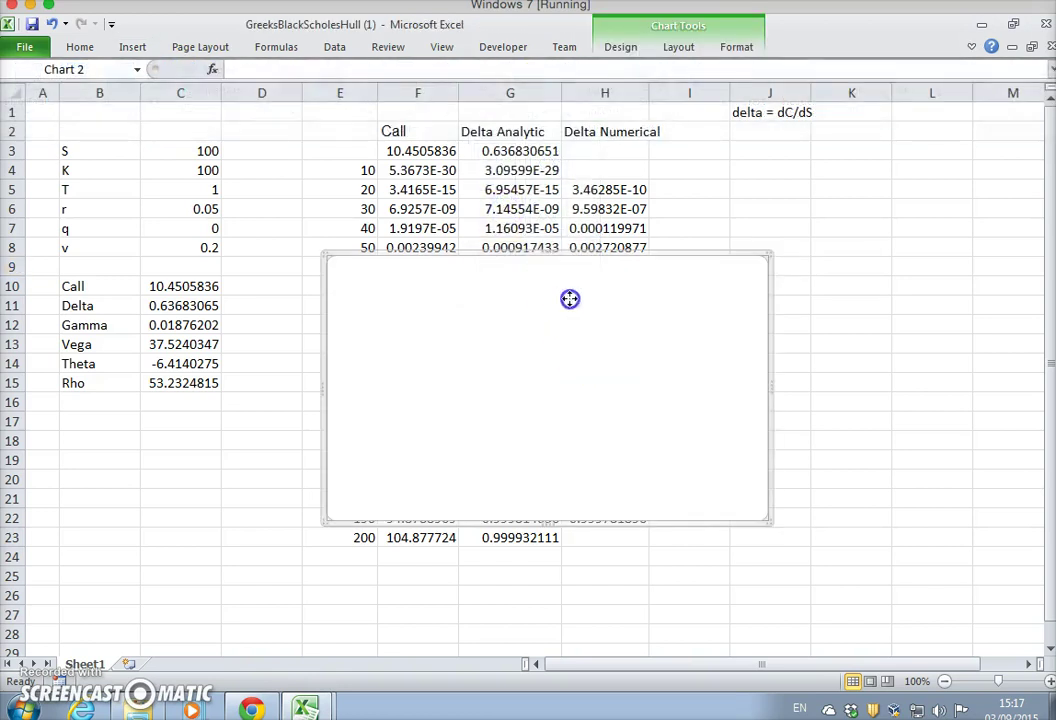
pyautogui.moveTo(569, 299); pyautogui.dragTo(666, 330)
# Step: Add a chart series named "Analytic Delta" with X values E5:E22 and Y values G5:G22
pyautogui.rightClick(662, 343)
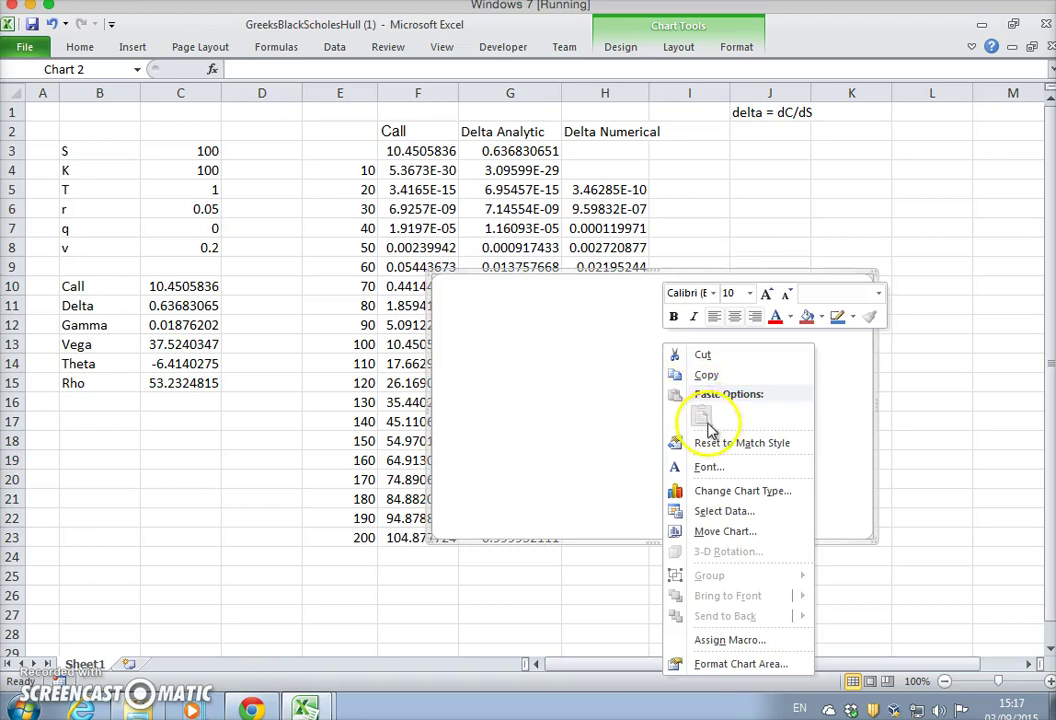
pyautogui.click(735, 508)
pyautogui.click(570, 175)
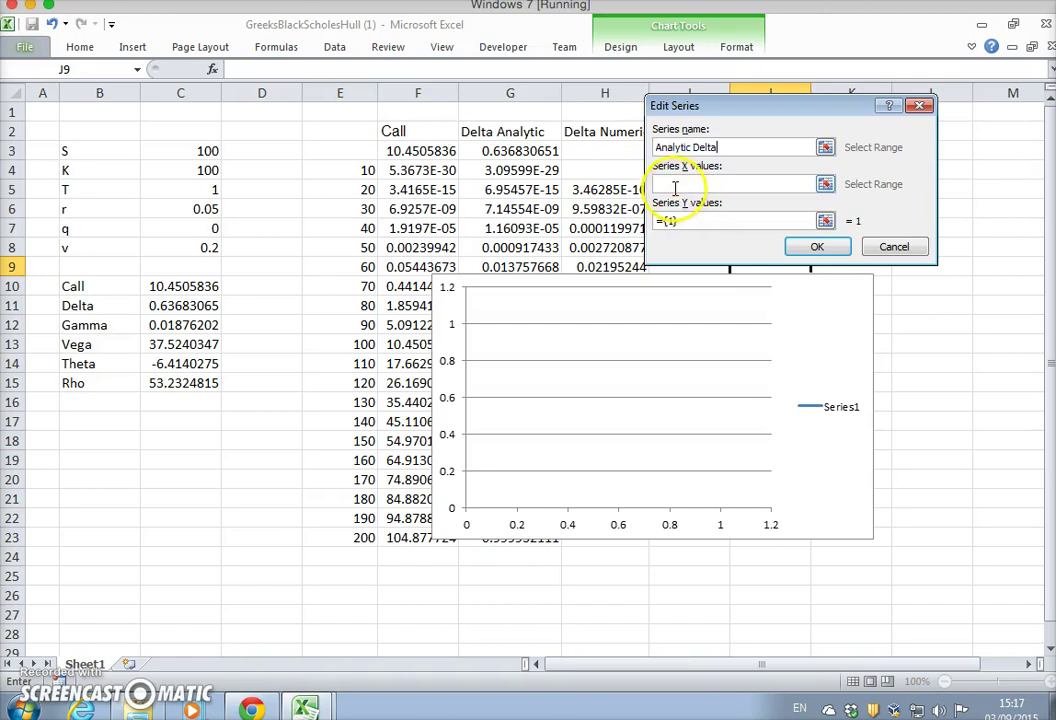
pyautogui.click(675, 188)
pyautogui.moveTo(355, 189); pyautogui.dragTo(365, 518)
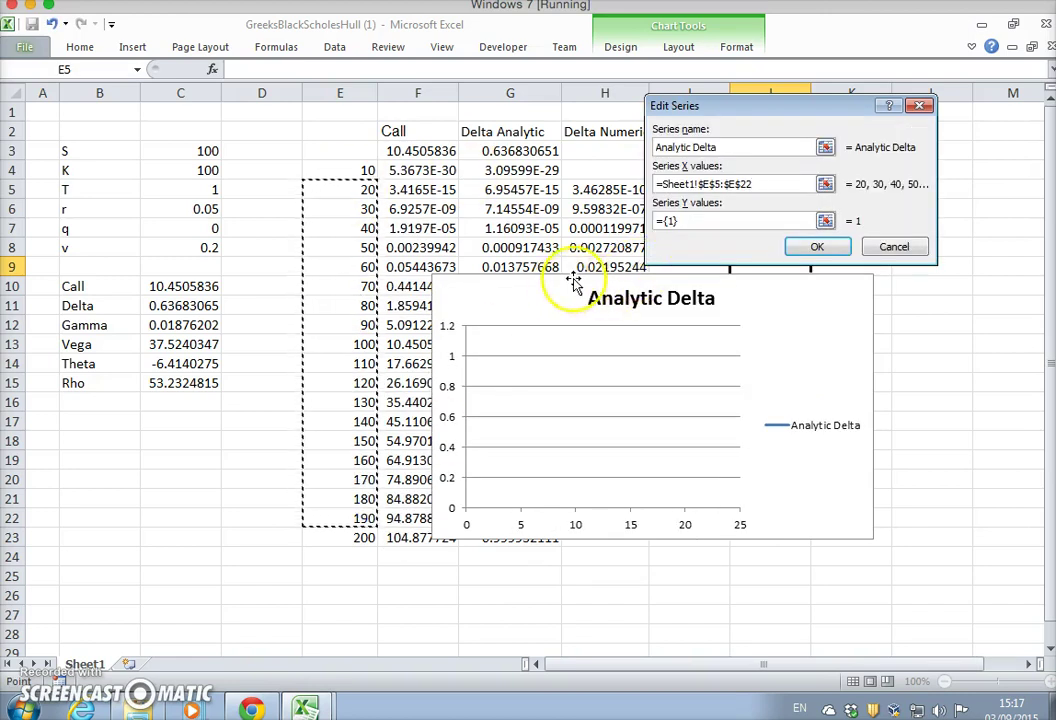
pyautogui.click(715, 218)
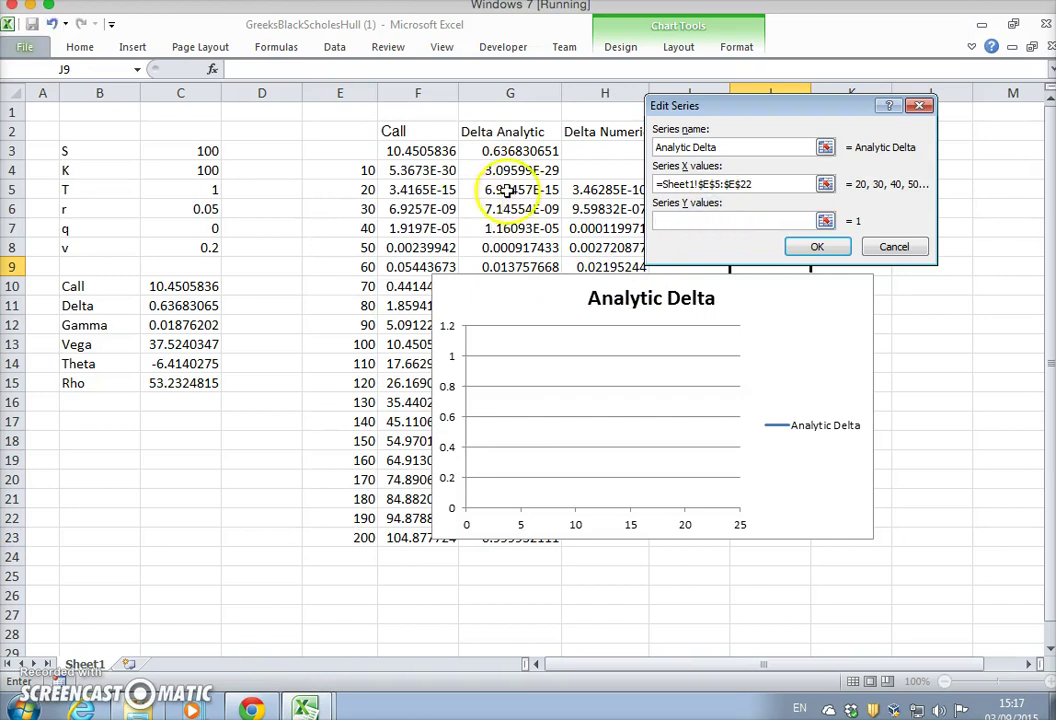
pyautogui.moveTo(505, 190); pyautogui.dragTo(523, 512)
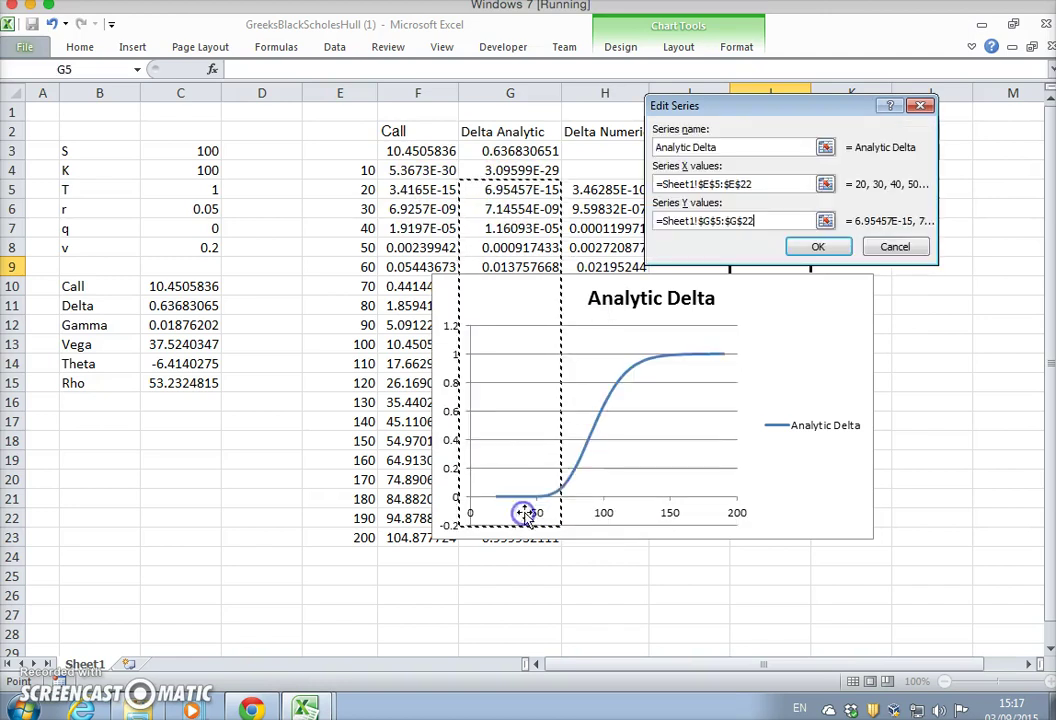
pyautogui.click(818, 248)
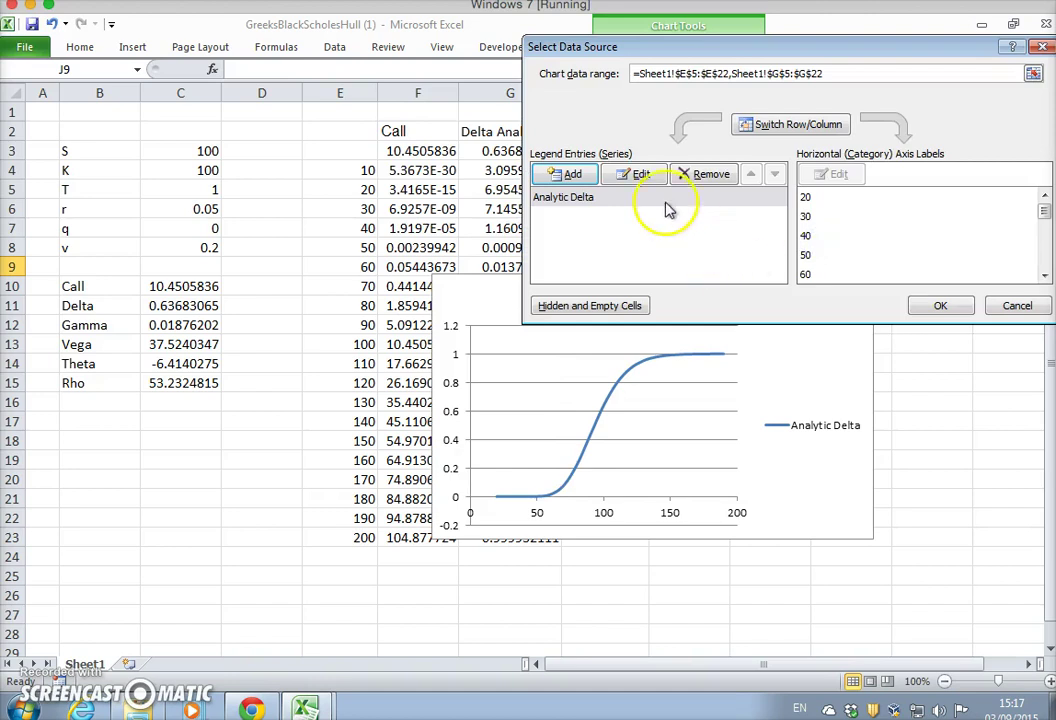
# Step: Add a second chart series named "Numerical Delta" with X values E4:E22 and Y values H5:H22
pyautogui.click(565, 175)
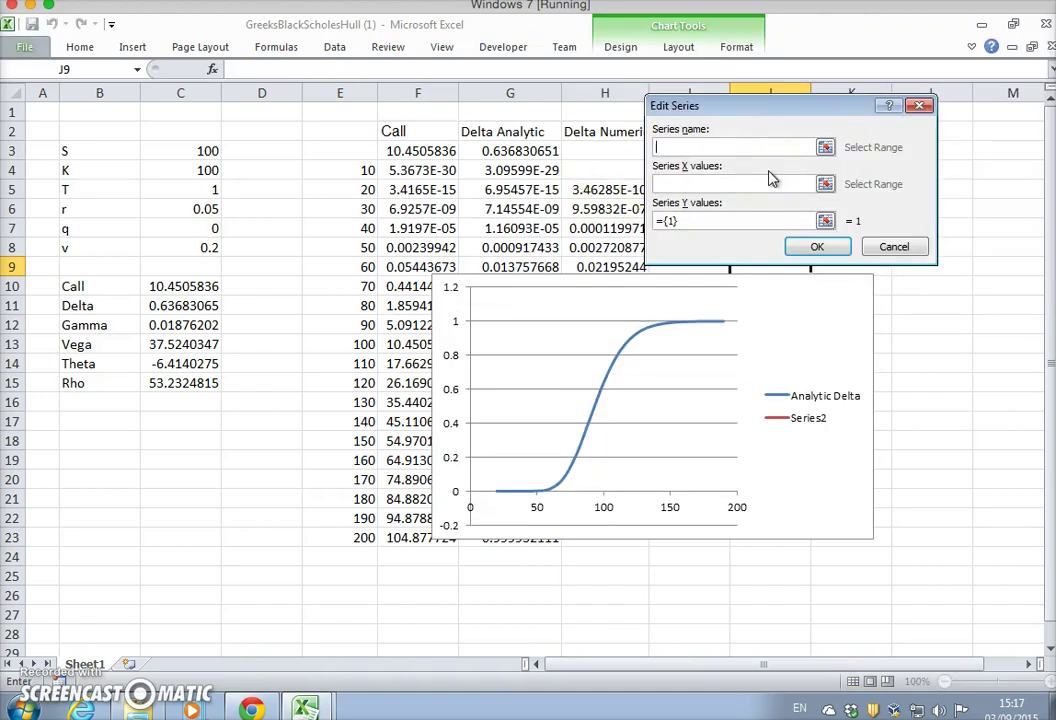
pyautogui.write('Numerical Delta')
pyautogui.click(700, 182)
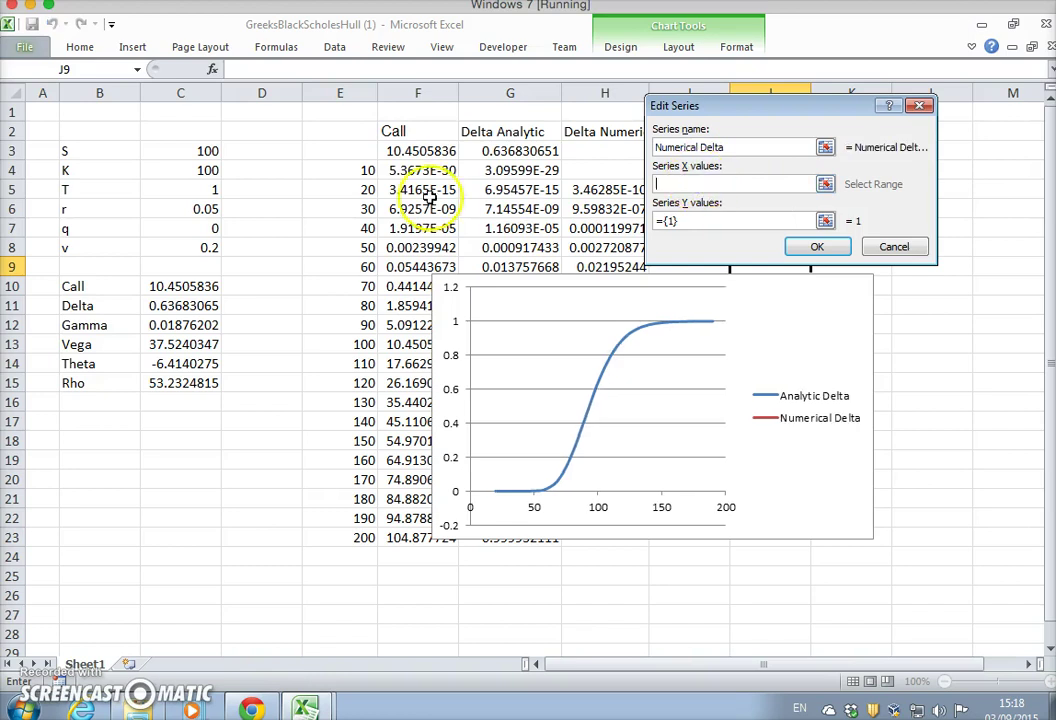
pyautogui.moveTo(365, 172); pyautogui.dragTo(360, 518)
pyautogui.moveTo(590, 189); pyautogui.dragTo(598, 508)
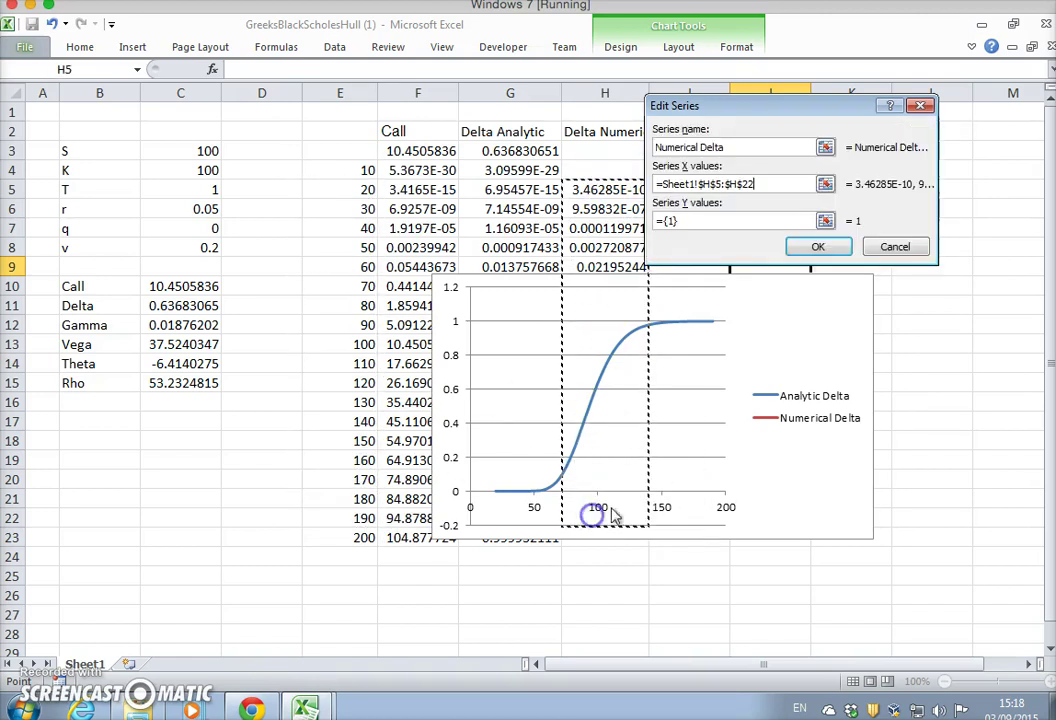
pyautogui.press('BackSpace')
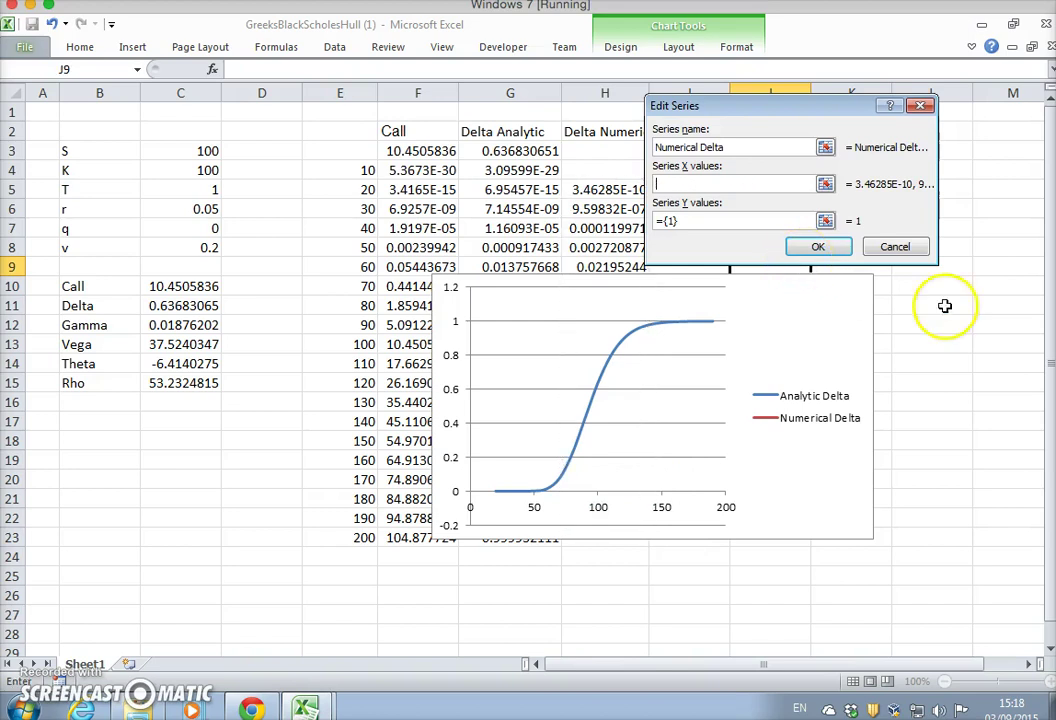
pyautogui.moveTo(354, 170); pyautogui.dragTo(330, 520)
pyautogui.click(730, 221)
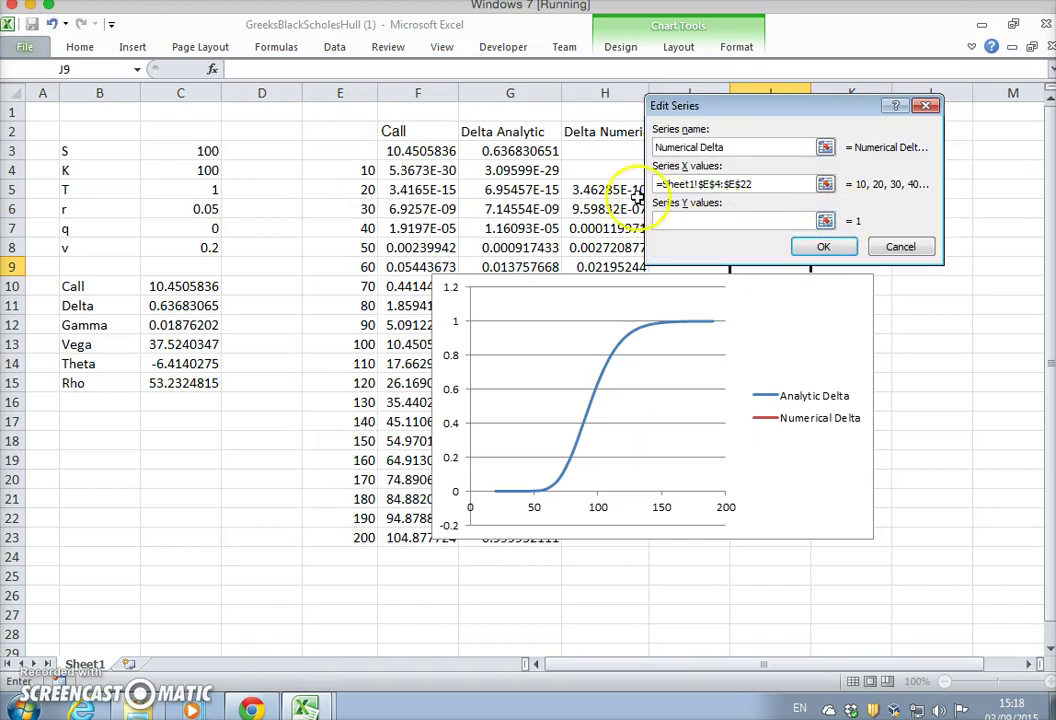
pyautogui.moveTo(606, 194); pyautogui.dragTo(620, 514)
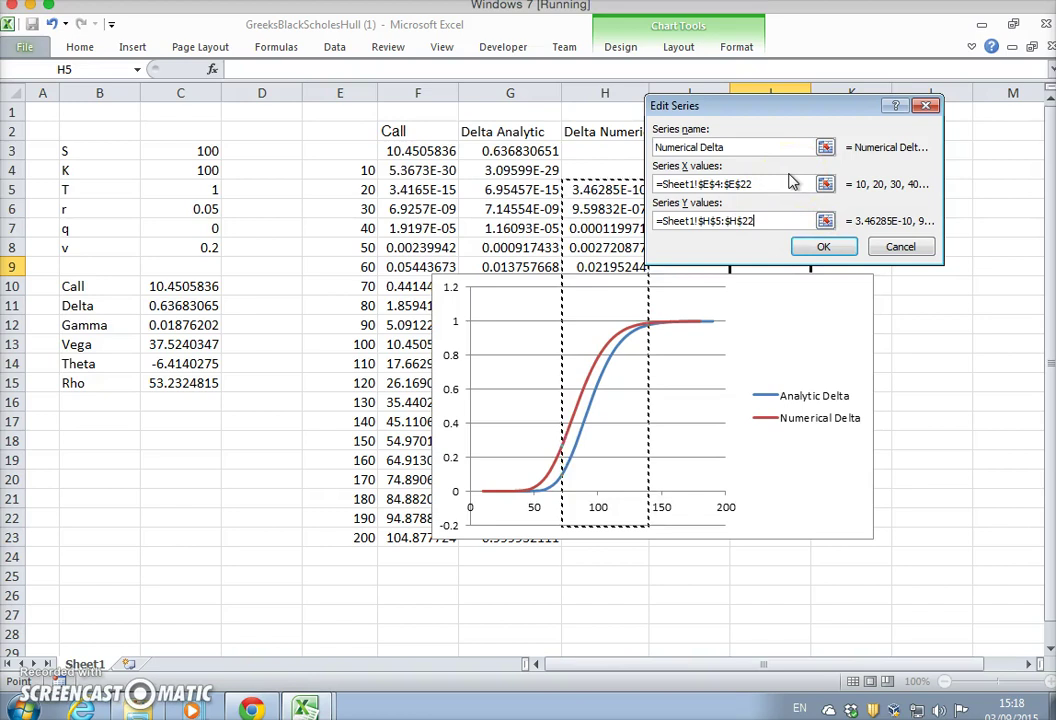
pyautogui.click(833, 259)
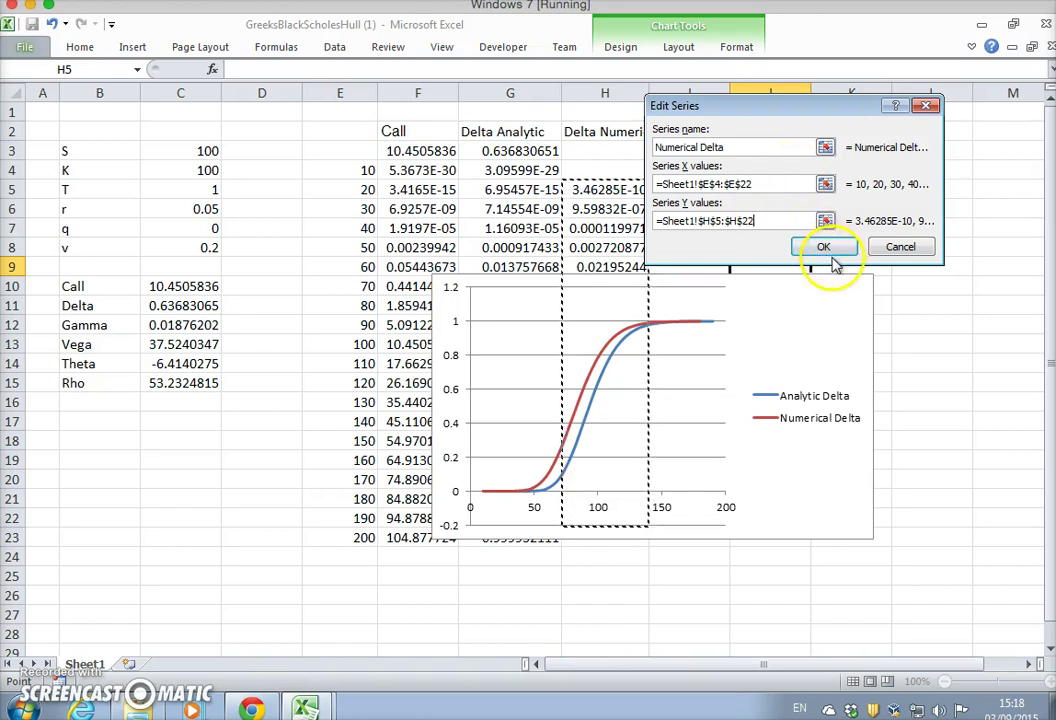
pyautogui.click(830, 248)
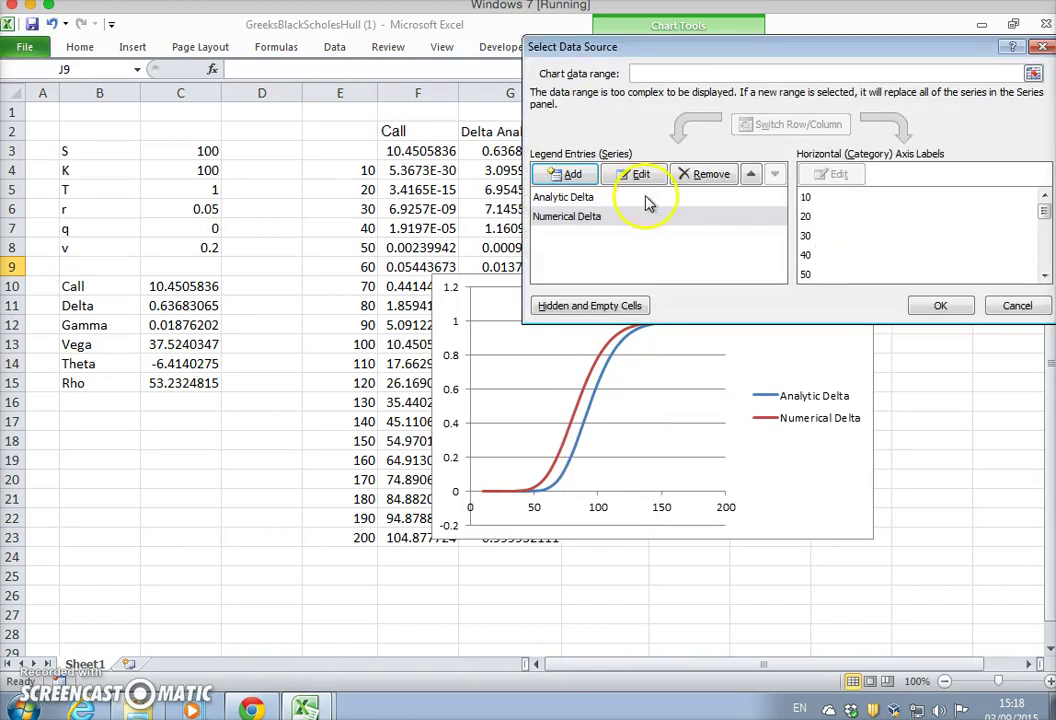
# Step: Check the X and Y value ranges of the Analytic Delta series
pyautogui.click(643, 200)
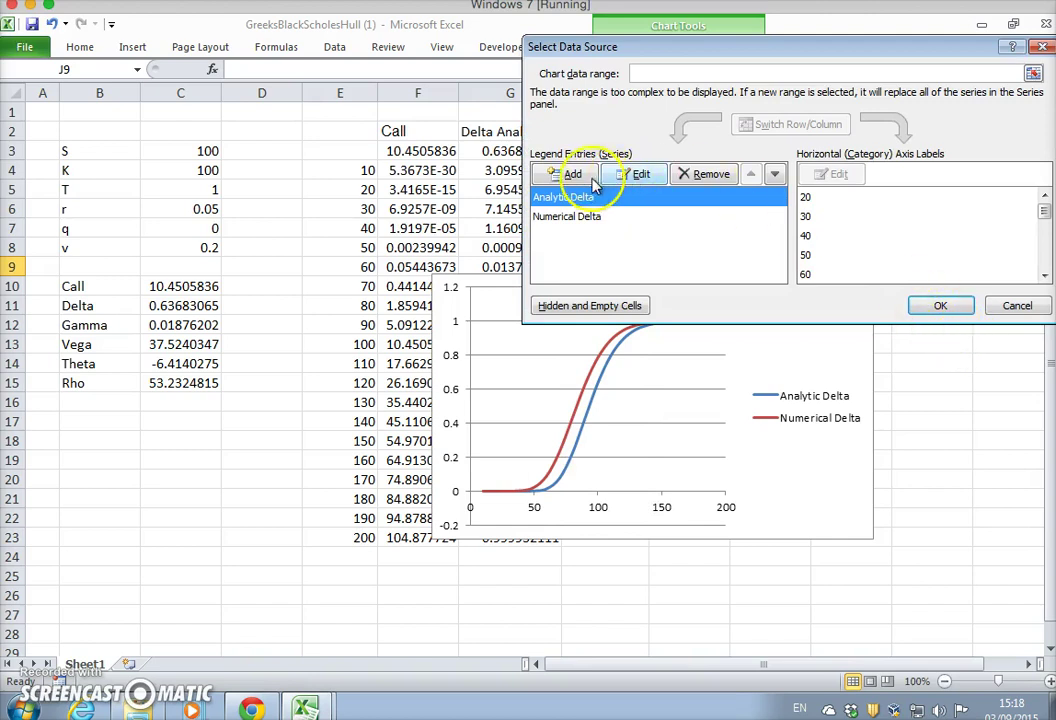
pyautogui.click(630, 174)
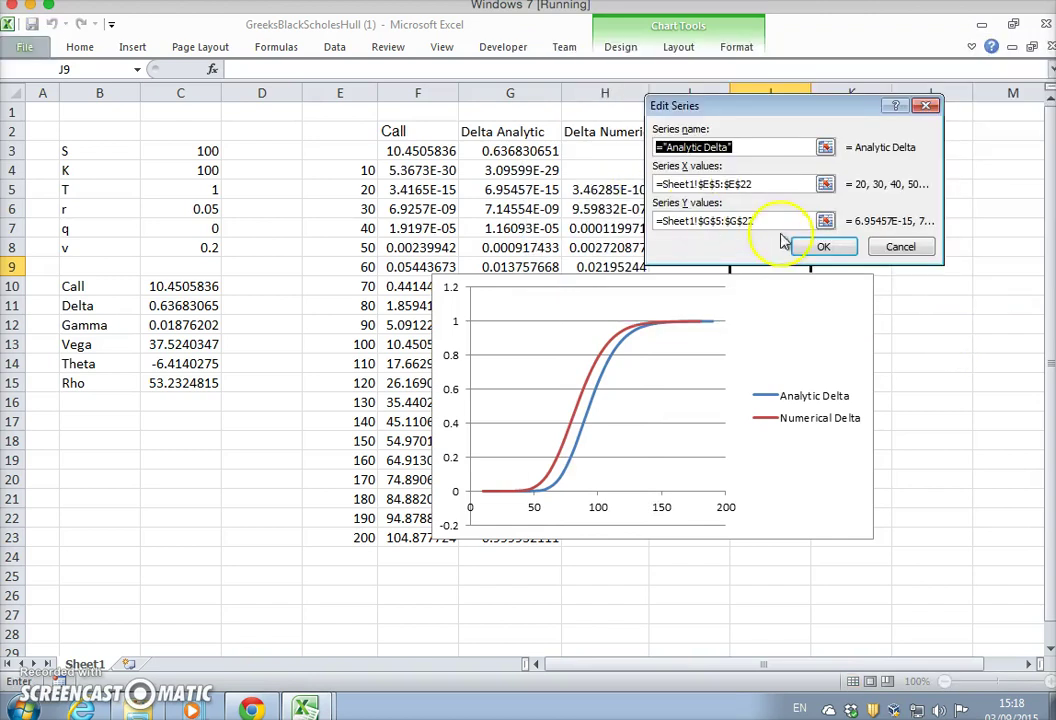
pyautogui.click(738, 184)
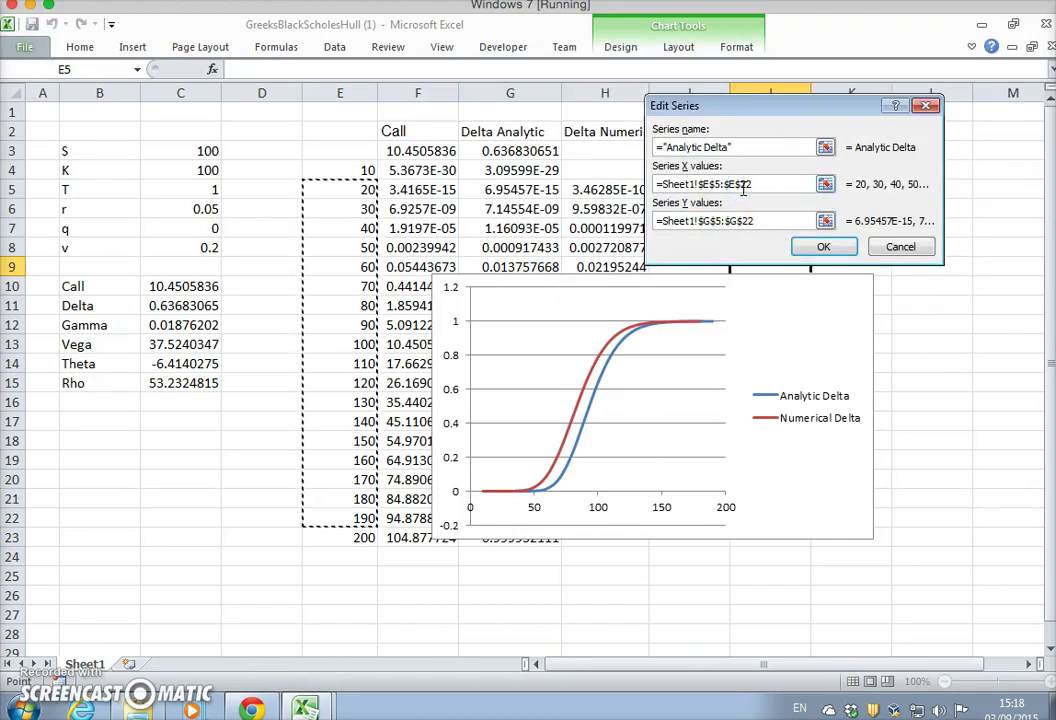
pyautogui.click(752, 220)
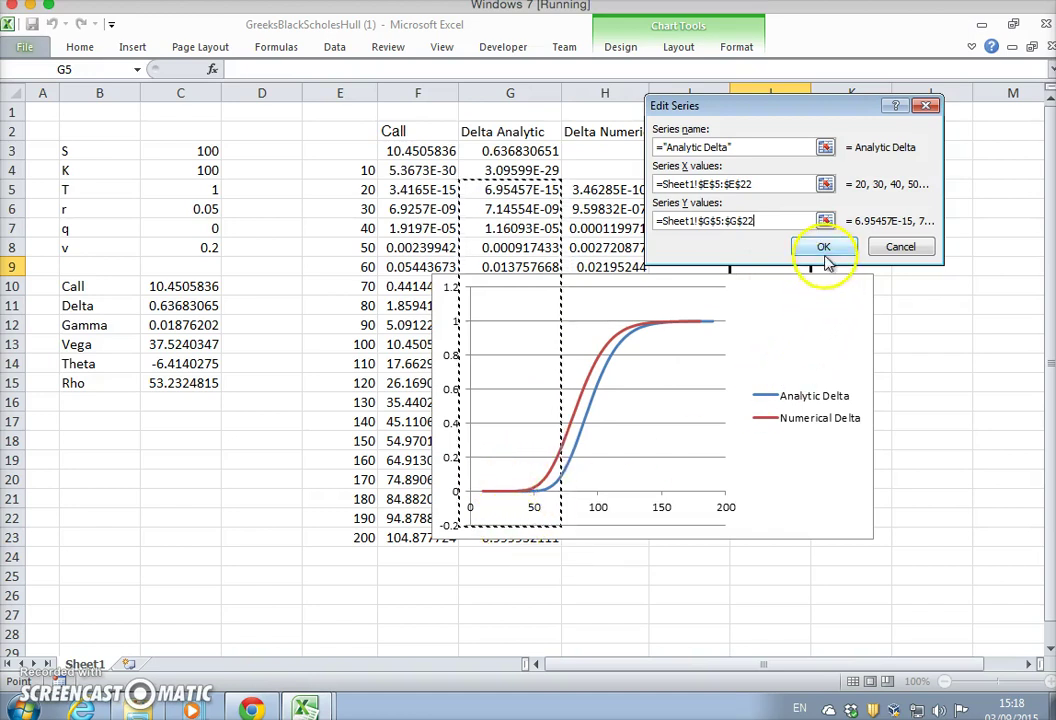
pyautogui.click(823, 248)
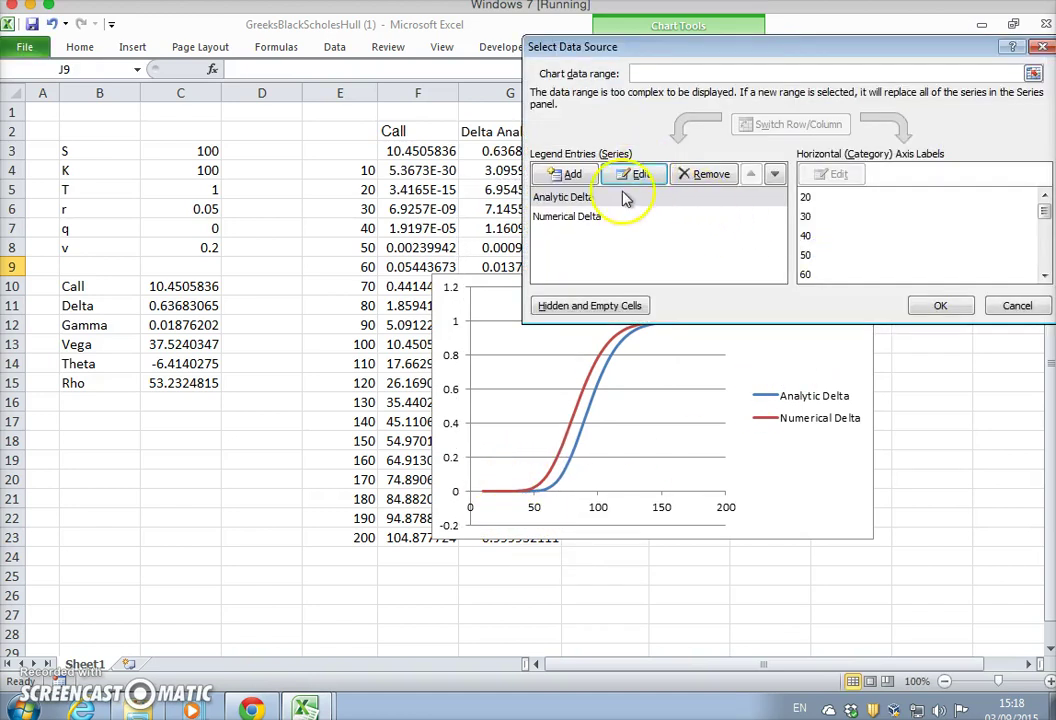
# Step: Set the Numerical Delta series' X values to E5:E22 and apply the chart's data source changes
pyautogui.click(614, 215)
pyautogui.click(652, 174)
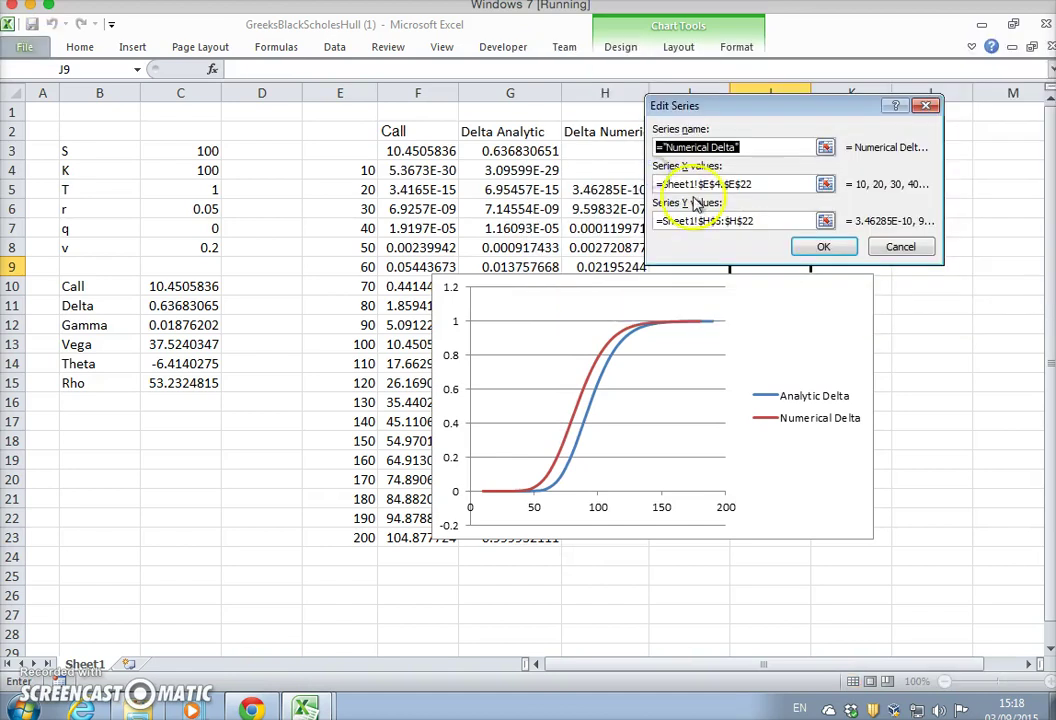
pyautogui.click(743, 185)
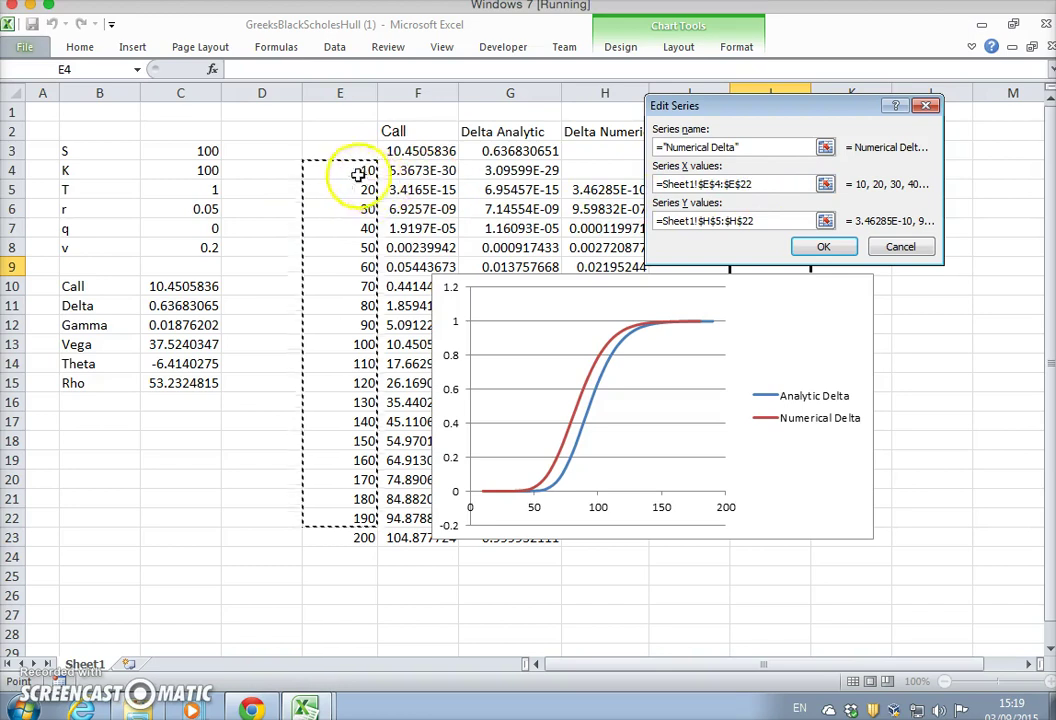
pyautogui.moveTo(349, 186); pyautogui.dragTo(340, 517)
pyautogui.click(500, 429)
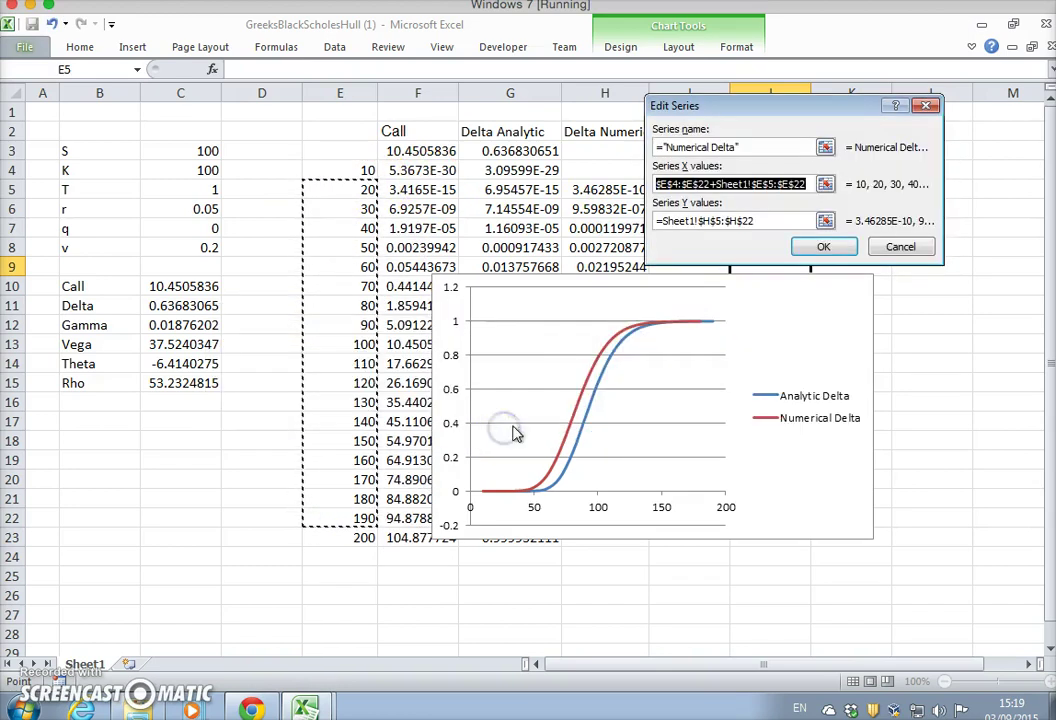
pyautogui.press('Delete')
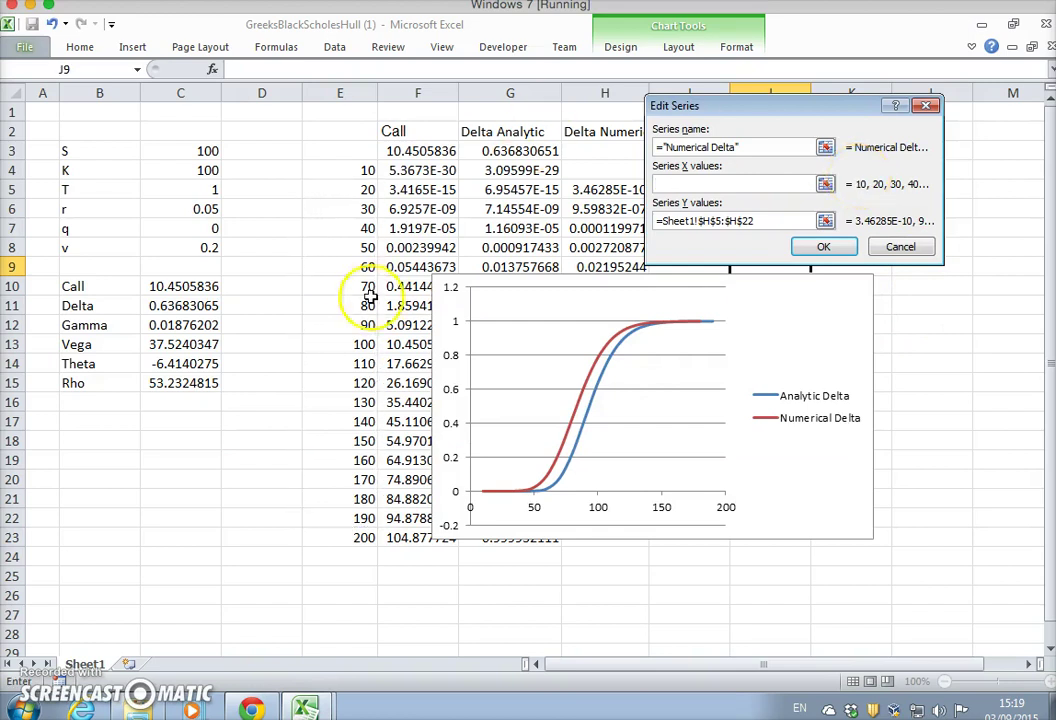
pyautogui.moveTo(349, 520); pyautogui.dragTo(356, 190)
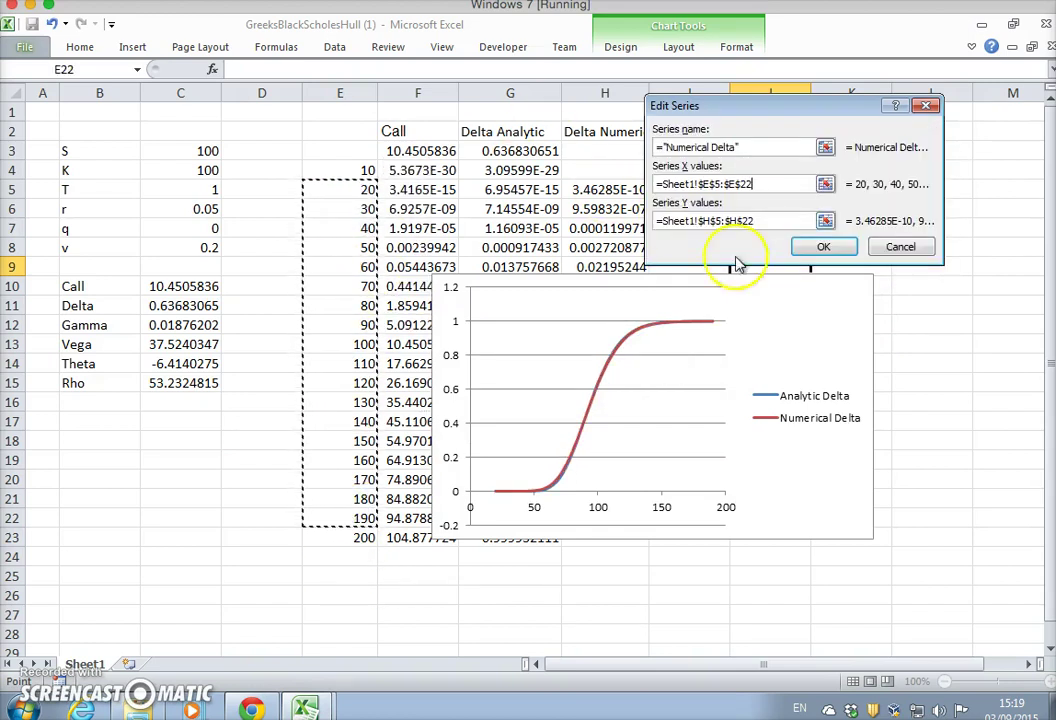
pyautogui.click(823, 247)
pyautogui.click(933, 312)
# Step: Move the delta chart clear of the data table to about columns I to N, rows 6 to 19
pyautogui.moveTo(825, 300); pyautogui.dragTo(660, 233)
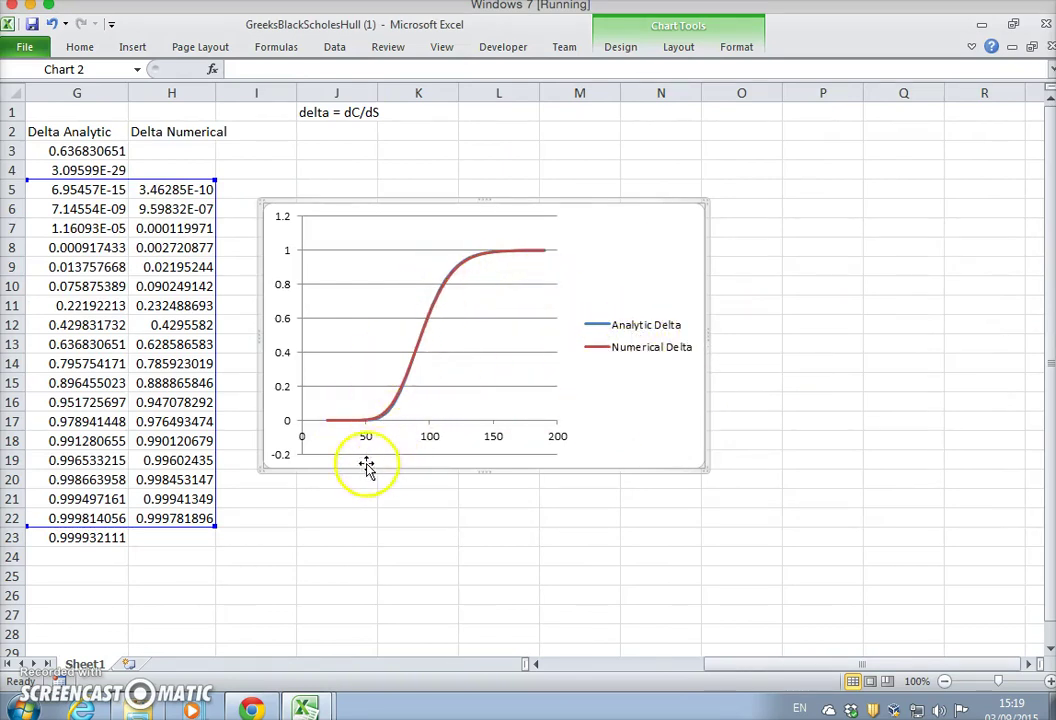
pyautogui.moveTo(783, 676); pyautogui.dragTo(618, 670)
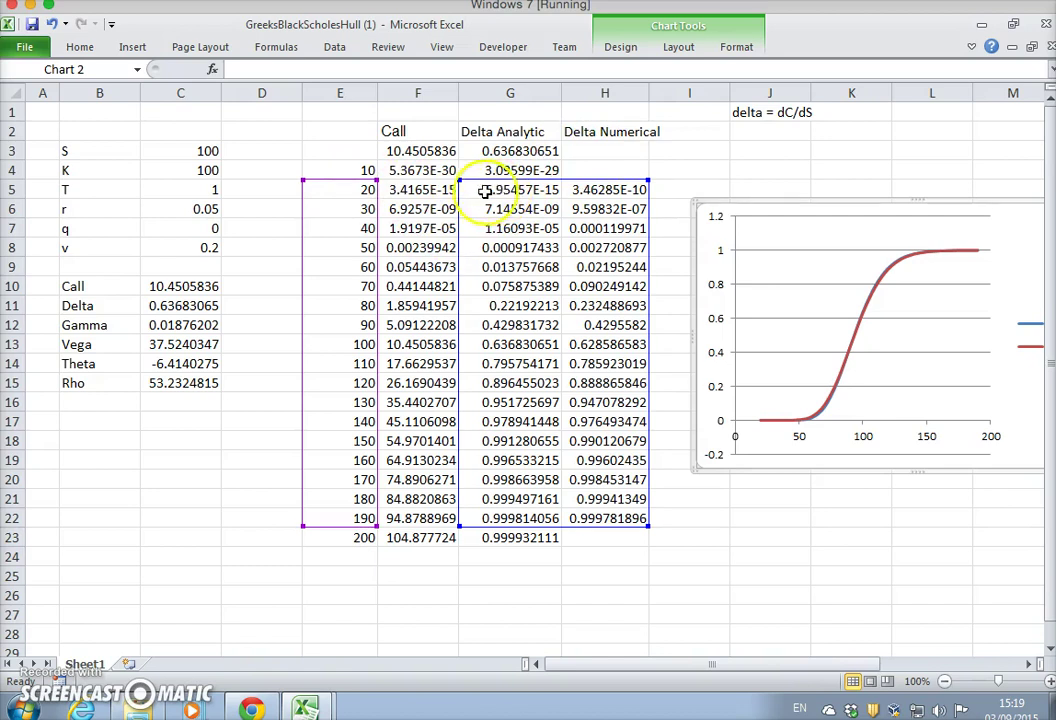
# Step: Review the Delta Numerical formula in H5 and the call and stock price cells it refers to
pyautogui.click(532, 191)
pyautogui.click(585, 190)
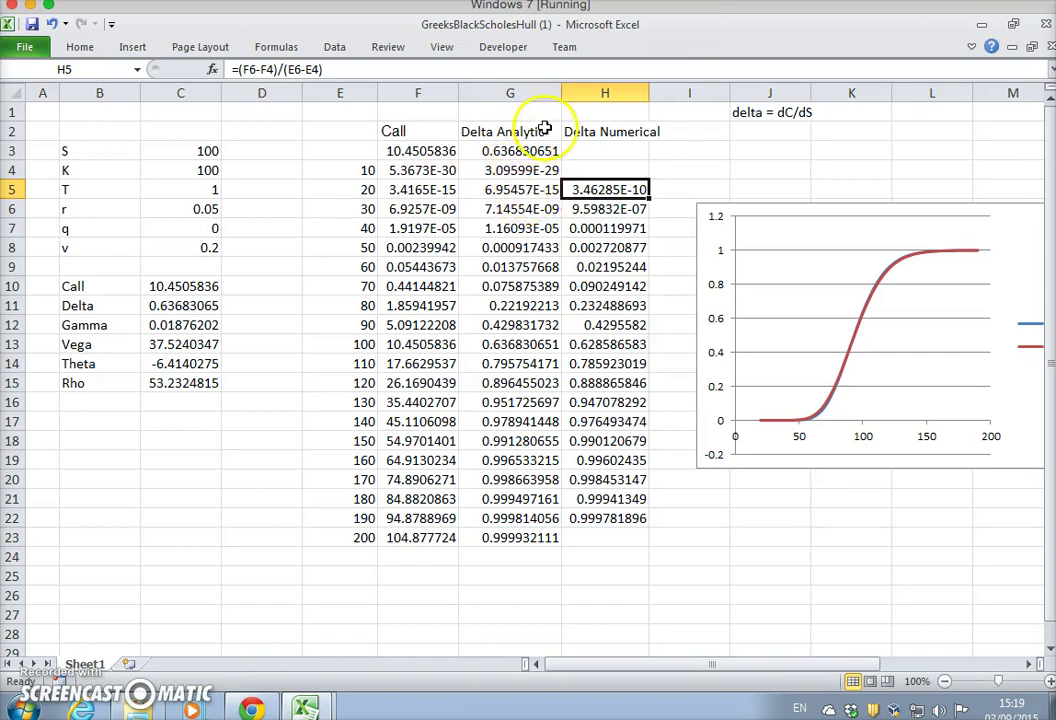
pyautogui.click(580, 131)
pyautogui.doubleClick(607, 190)
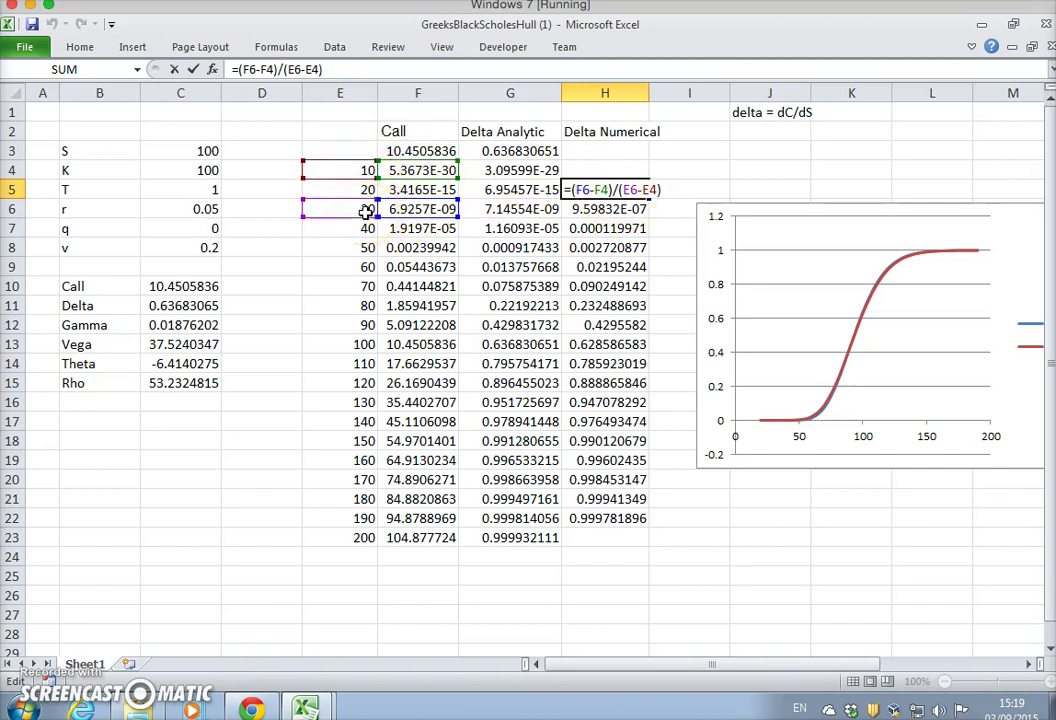
pyautogui.press('Return')
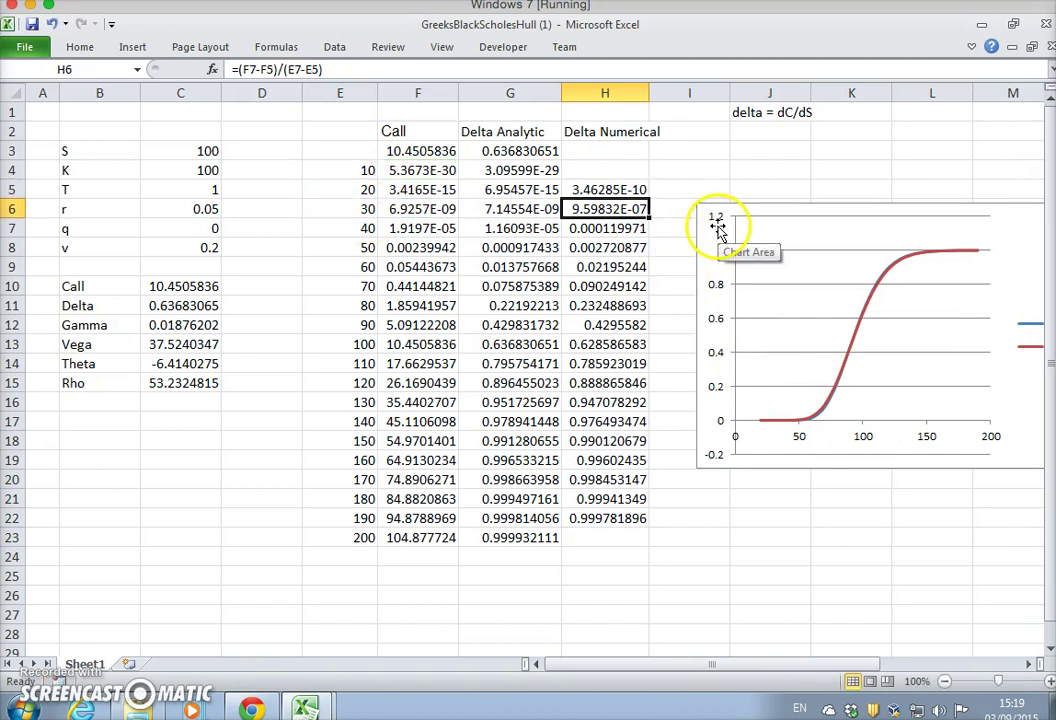
pyautogui.click(609, 189)
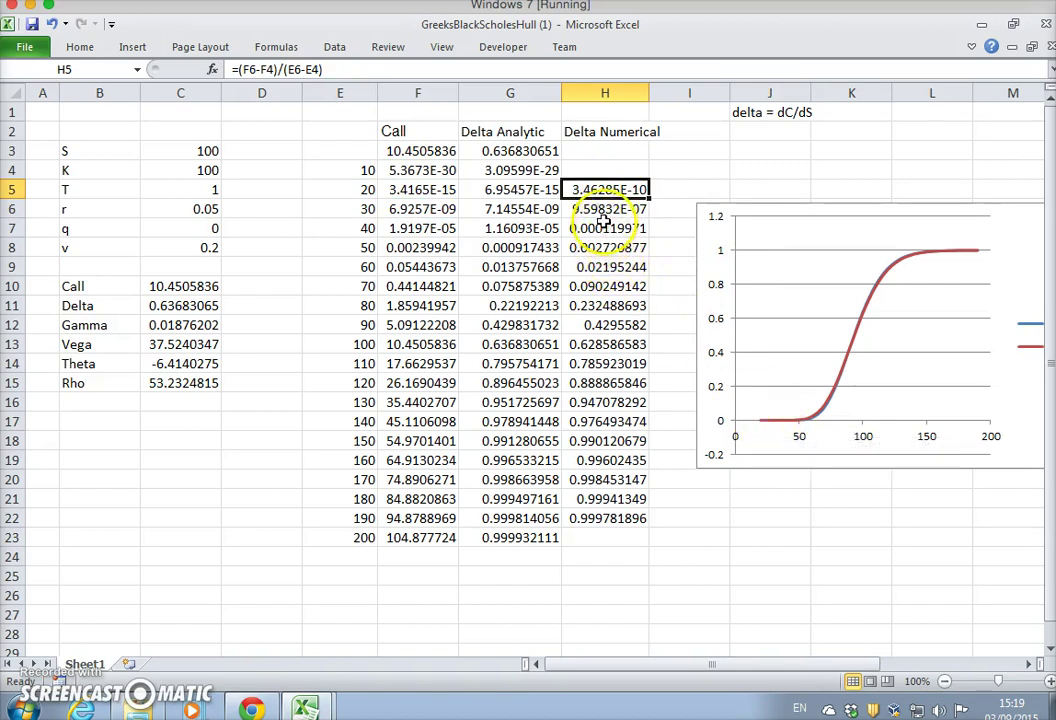
# Step: Inspect the numerical delta formula in H12 and compare the Delta Numerical column with the analytic deltas in column G
pyautogui.click(572, 323)
pyautogui.doubleClick(572, 323)
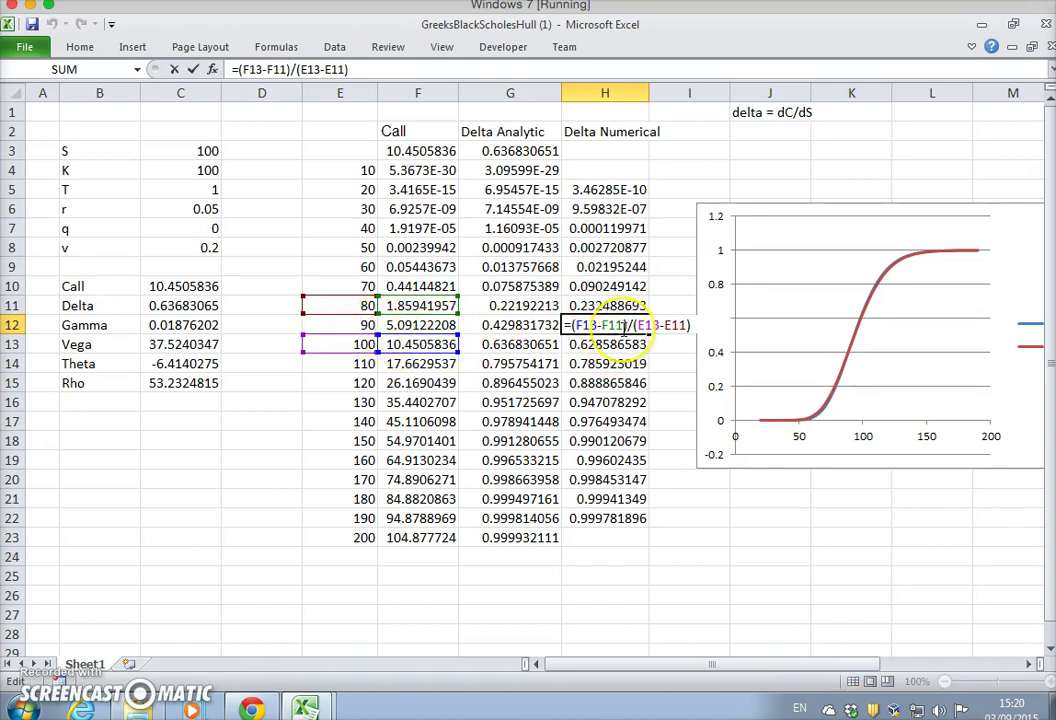
pyautogui.press('Return')
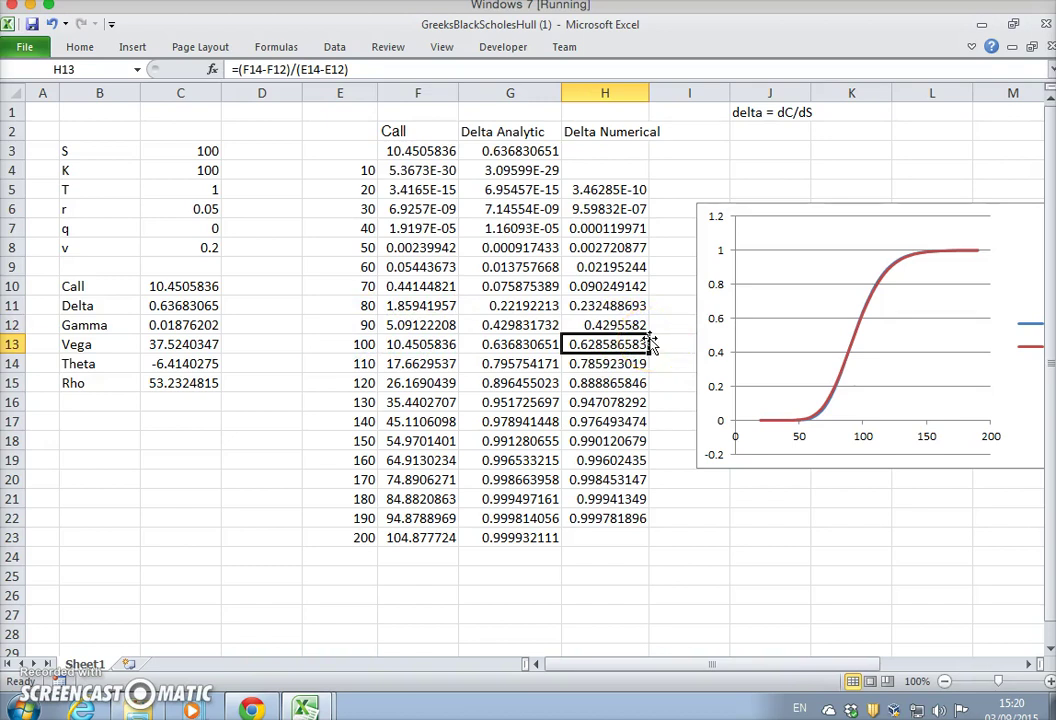
pyautogui.click(527, 326)
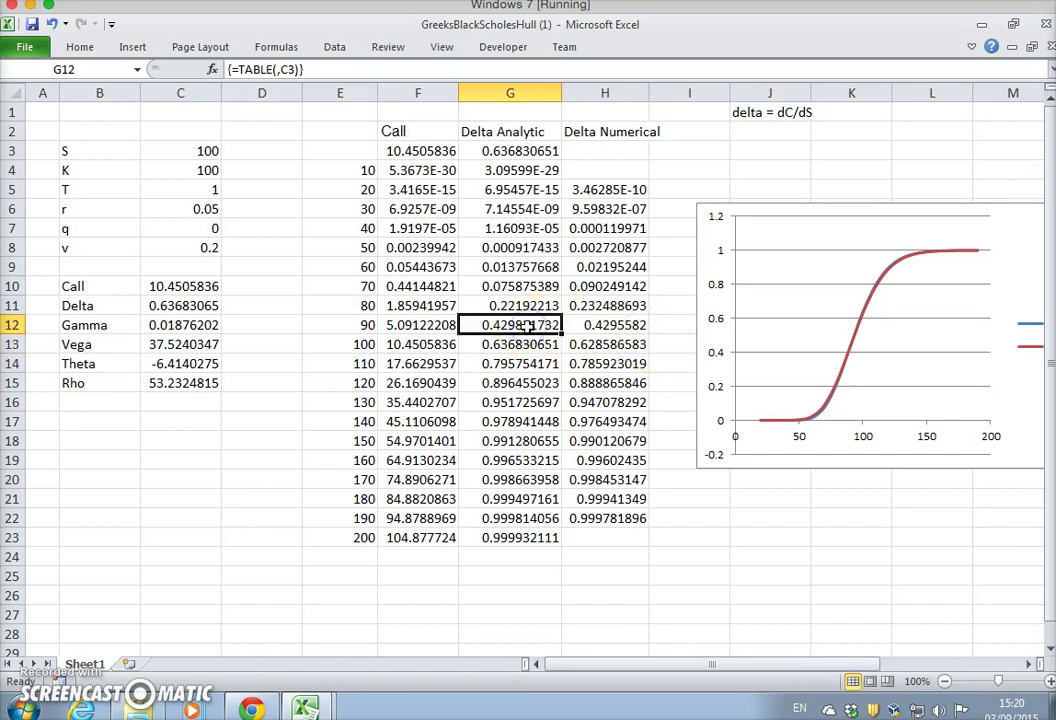
pyautogui.click(527, 326)
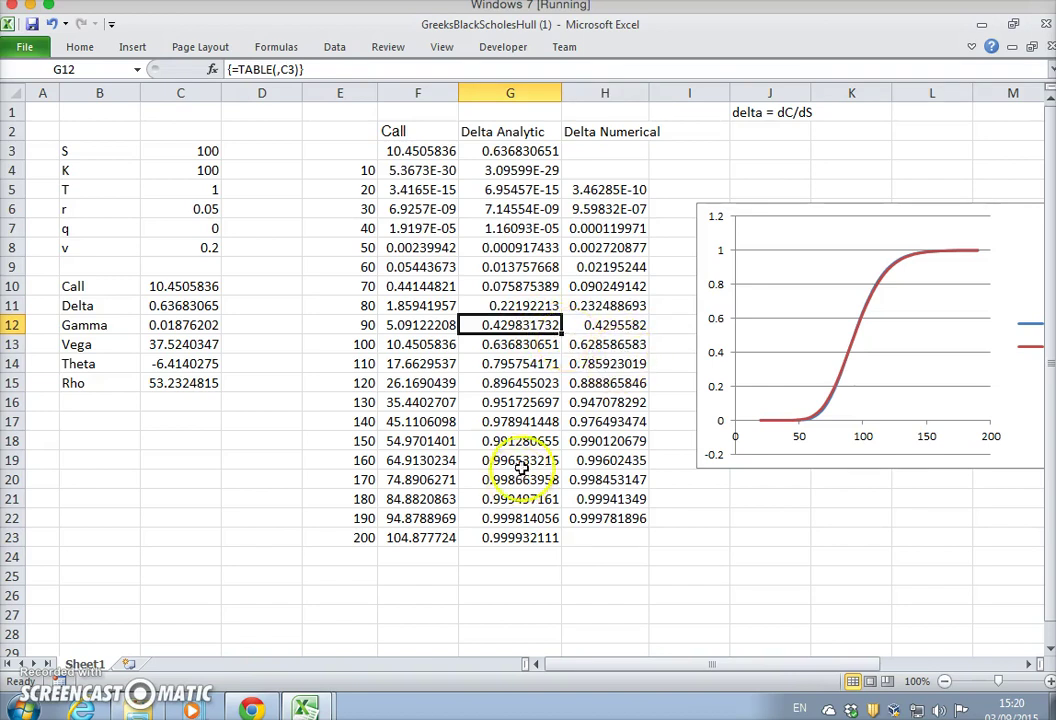
pyautogui.click(512, 384)
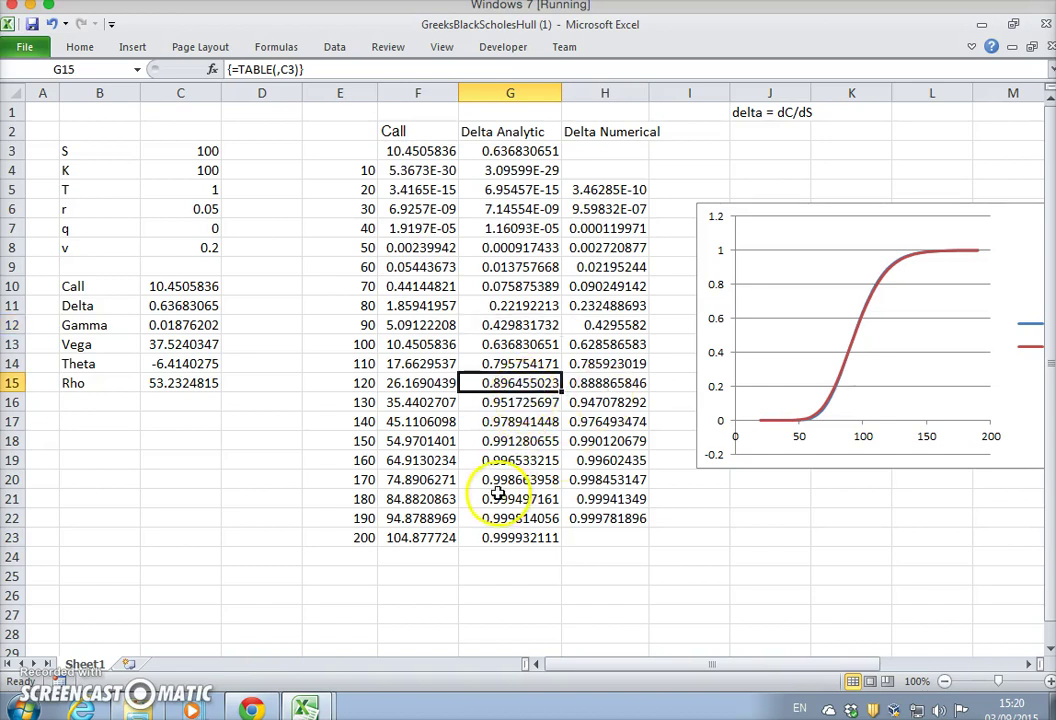
pyautogui.click(498, 495)
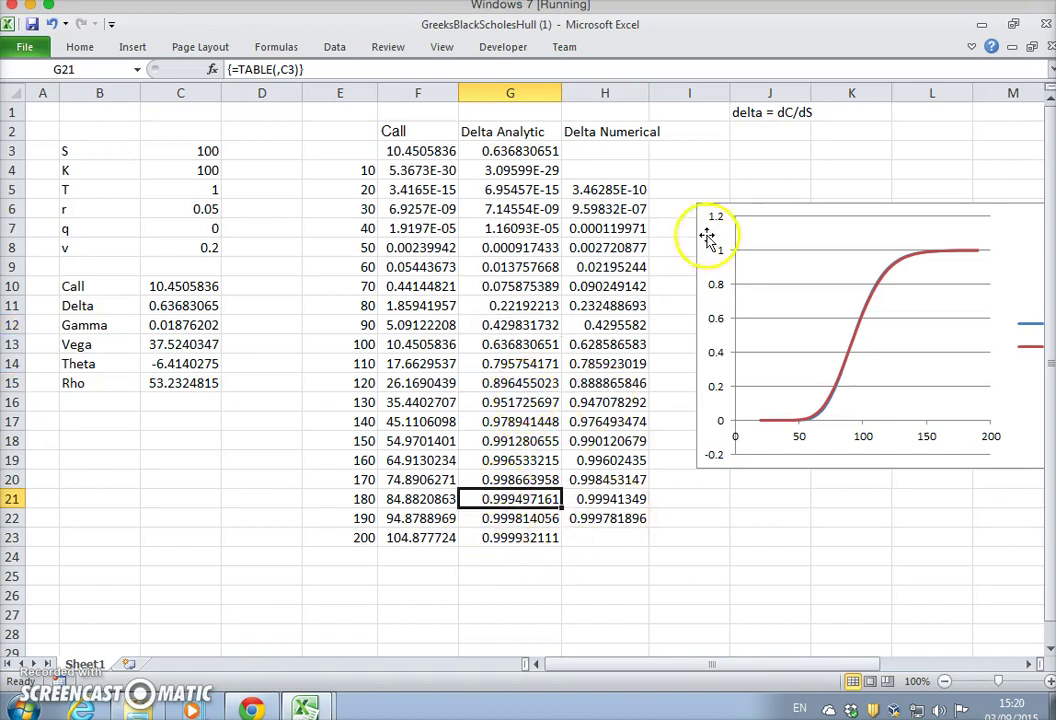
pyautogui.click(591, 190)
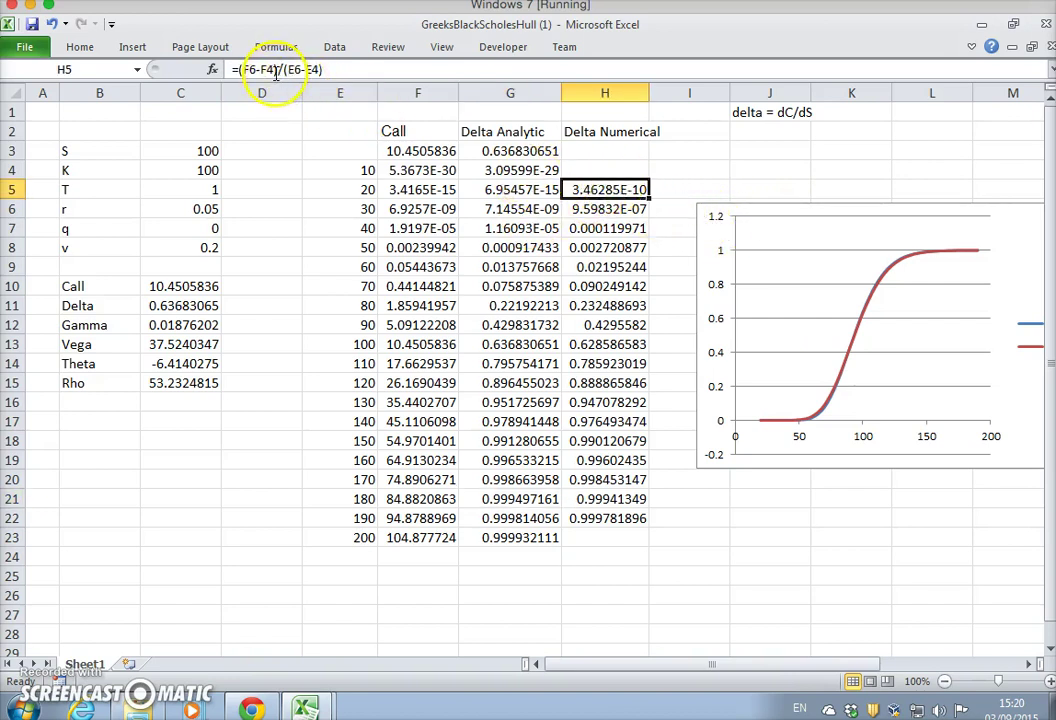
pyautogui.click(688, 189)
pyautogui.click(358, 172)
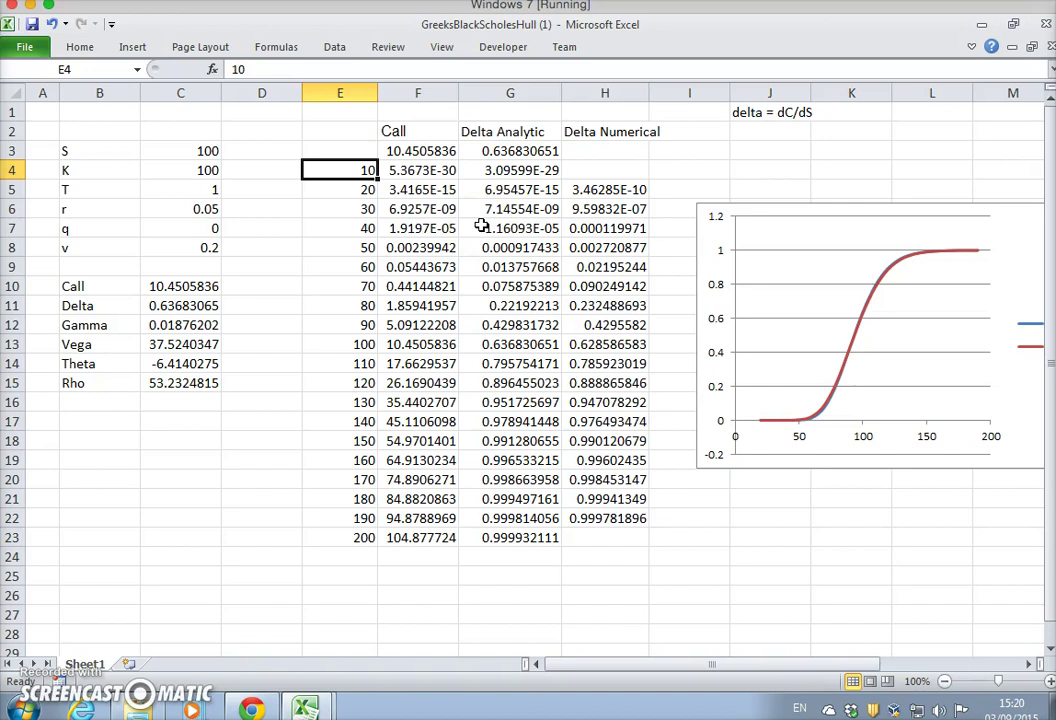
pyautogui.write('1')
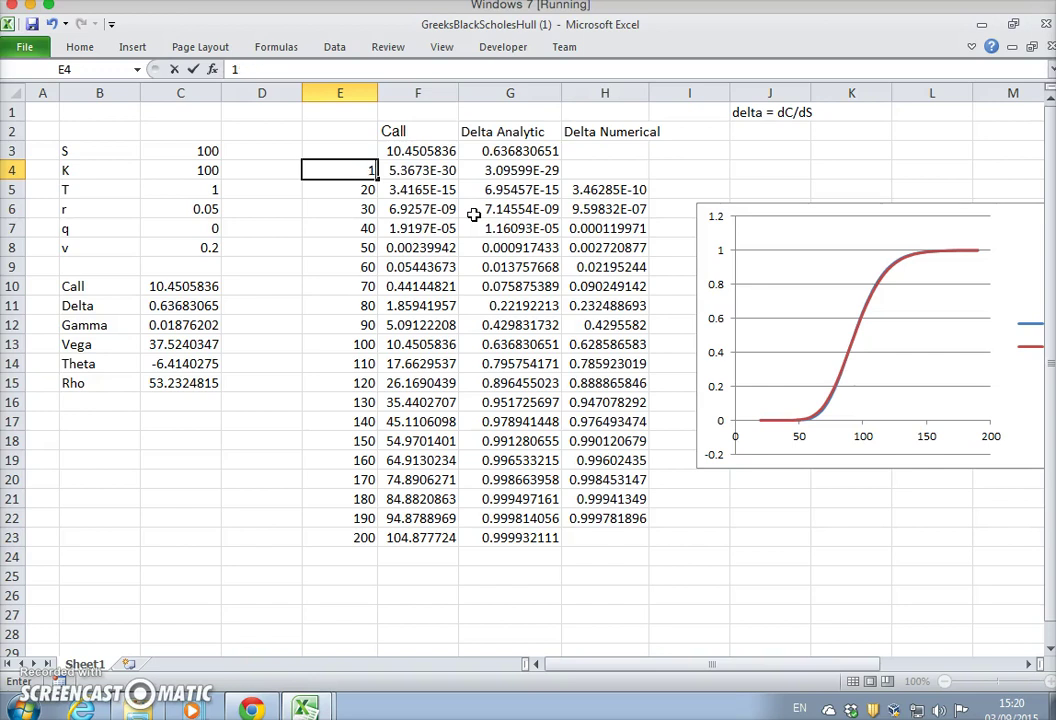
pyautogui.press('Return')
pyautogui.press('Down')
pyautogui.press('Down')
pyautogui.press('Down')
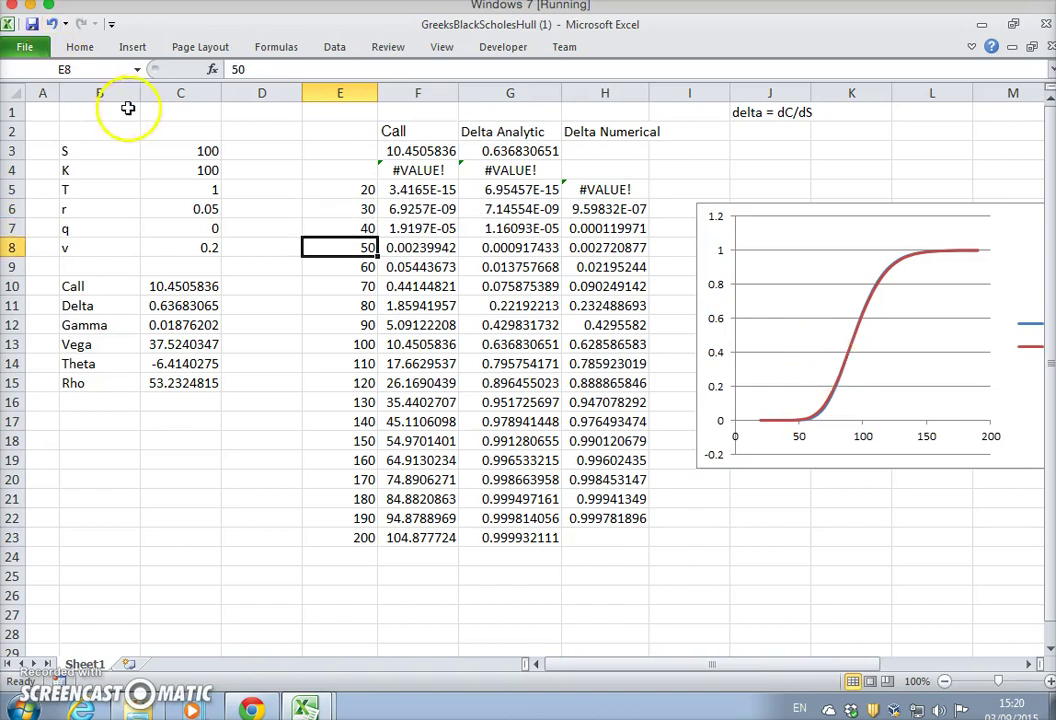
pyautogui.click(51, 24)
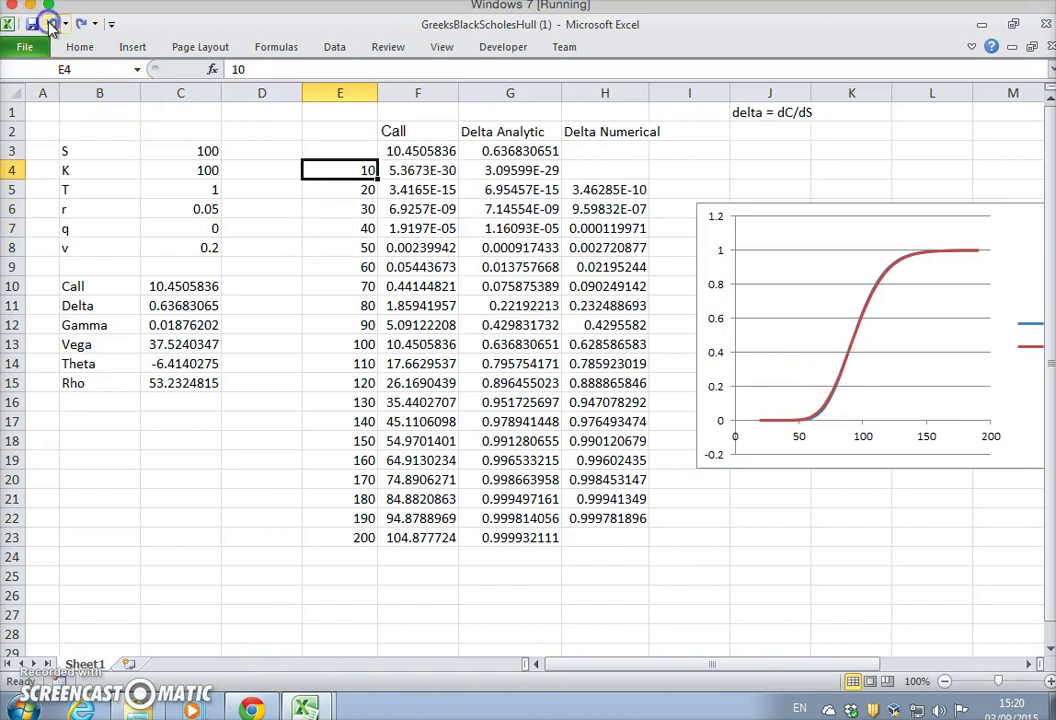
# Step: Set the stock price in E9 to 69.99 and the one in E11 to 80.01
pyautogui.click(337, 268)
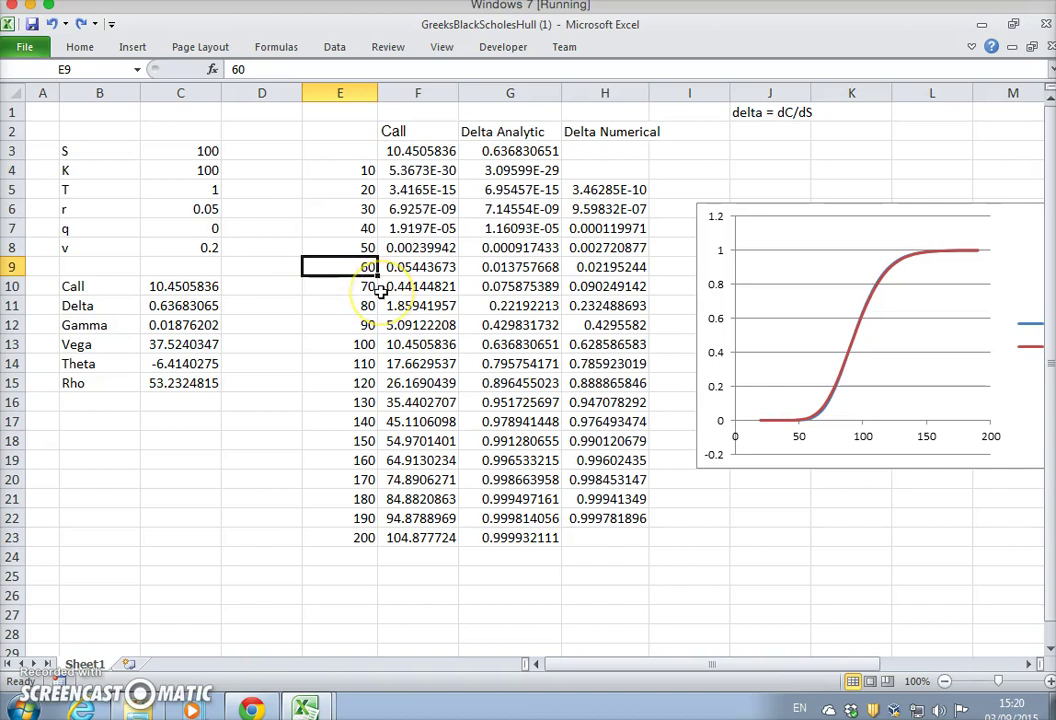
pyautogui.write('6')
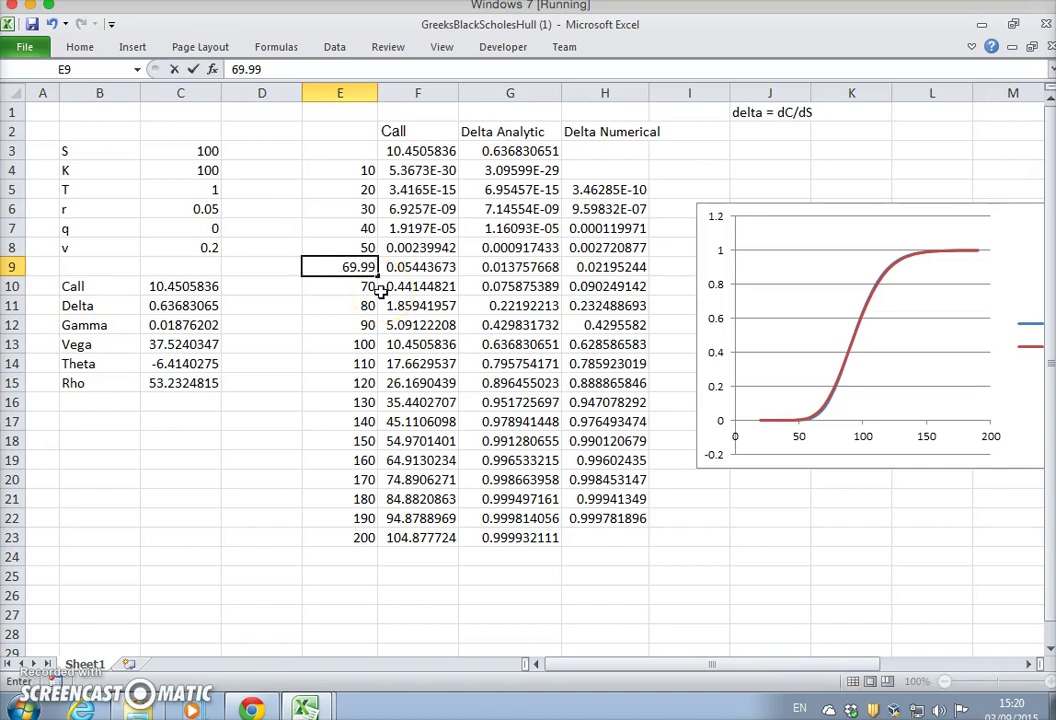
pyautogui.write('9.99')
pyautogui.press('Return')
pyautogui.press('Return')
pyautogui.write('80.0')
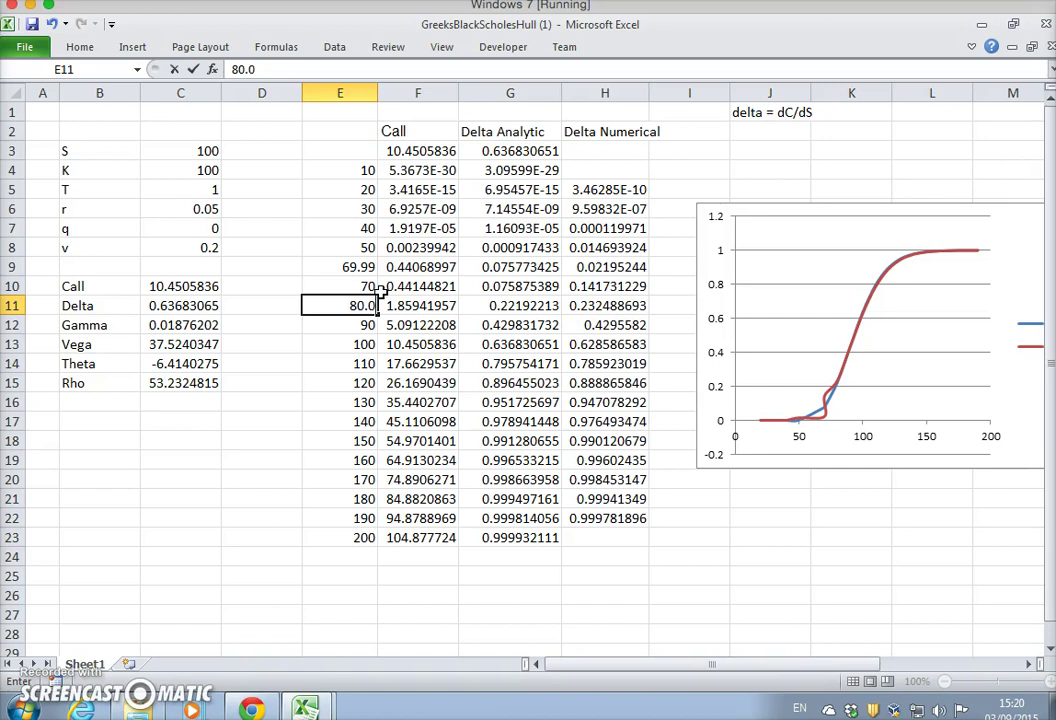
pyautogui.write('1')
pyautogui.press('Return')
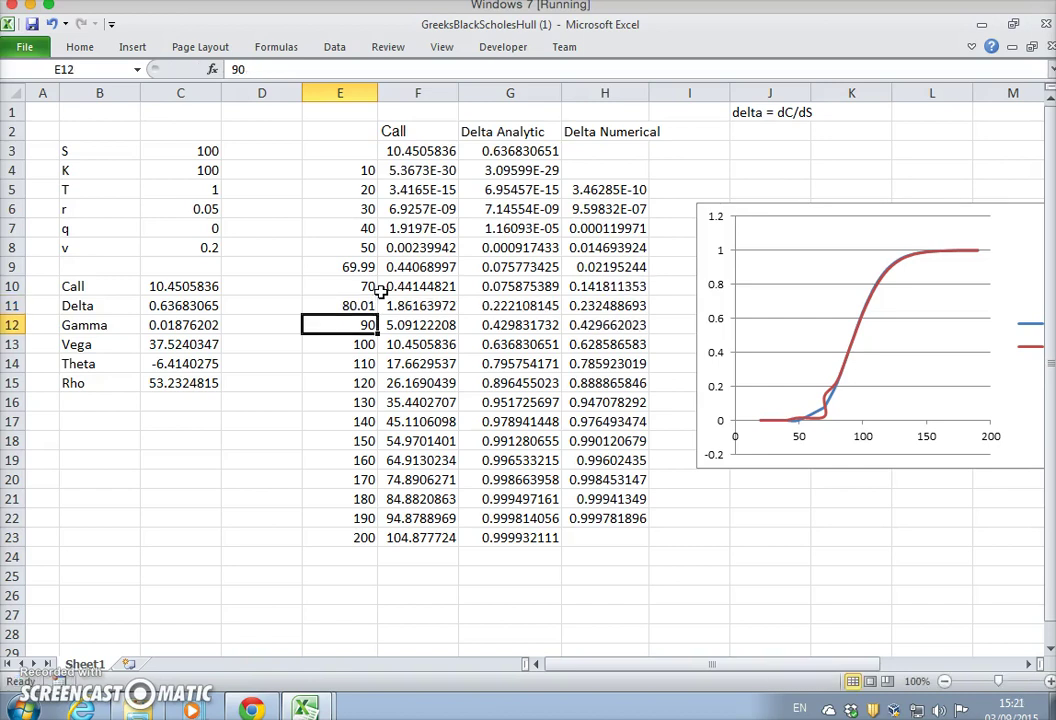
# Step: Correct the stock price in E11 to 70.01 so the prices closely bracket 70
pyautogui.click(358, 303)
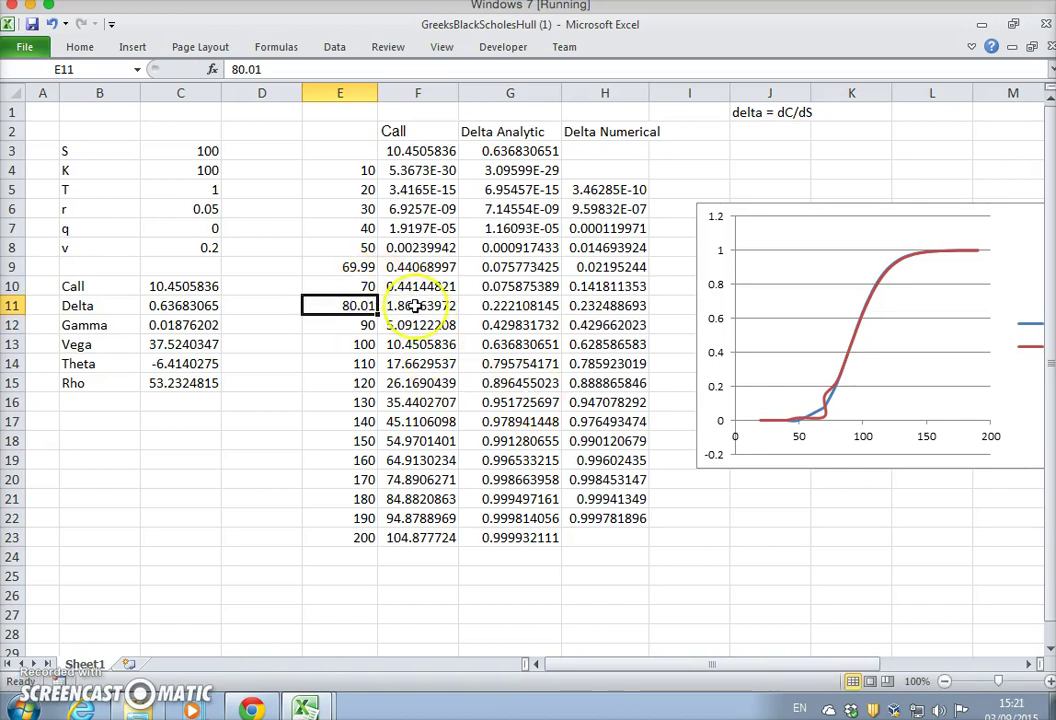
pyautogui.write('70.')
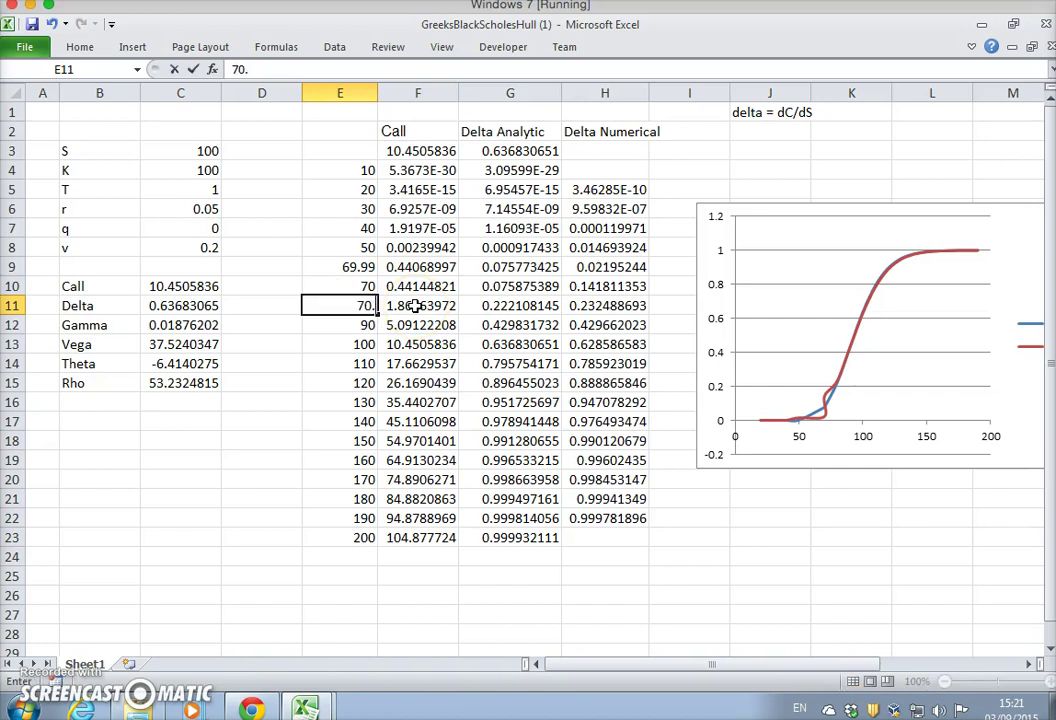
pyautogui.press('Return')
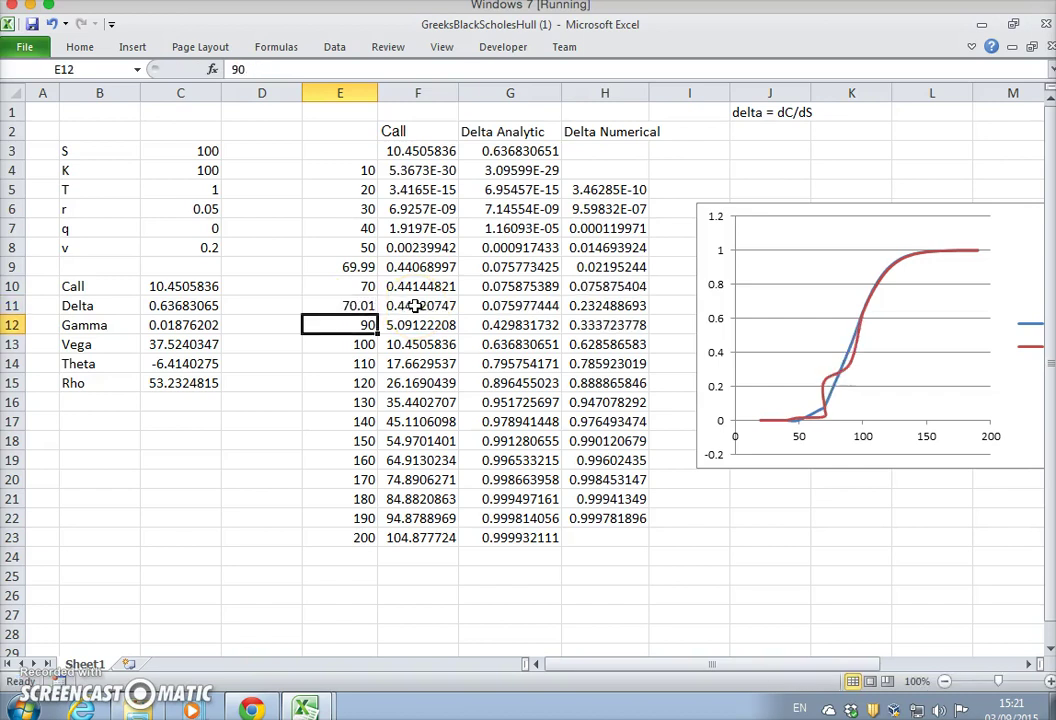
# Step: Compare the numerical delta in H10 with the analytic delta in G10 for the stock price of 70
pyautogui.click(614, 288)
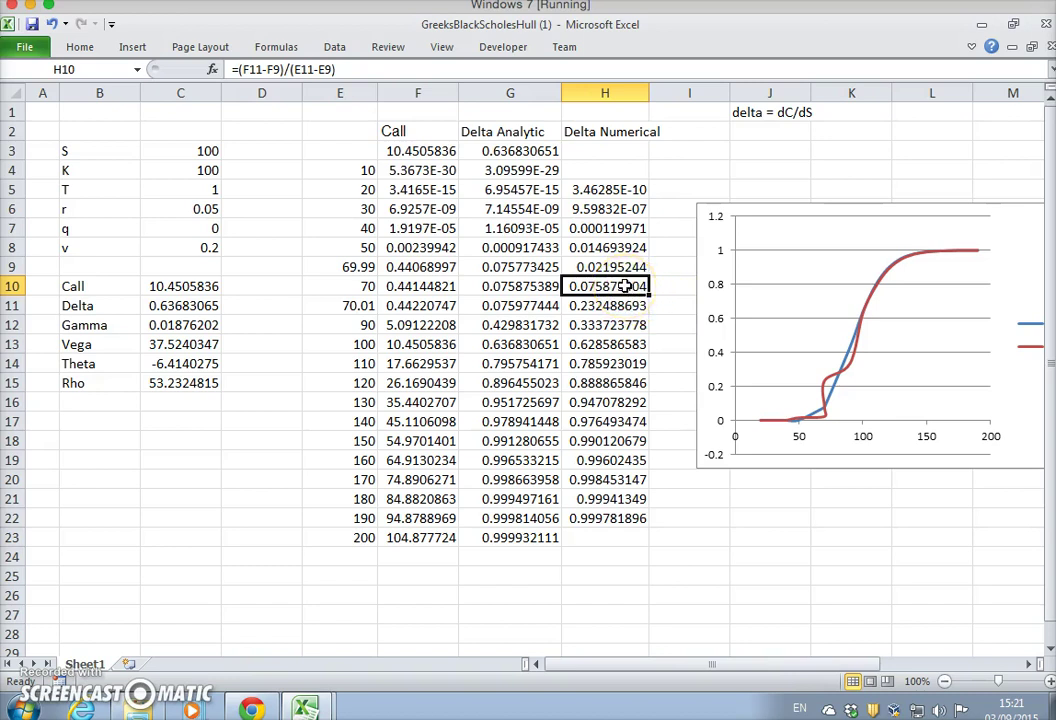
pyautogui.doubleClick(625, 286)
pyautogui.click(628, 305)
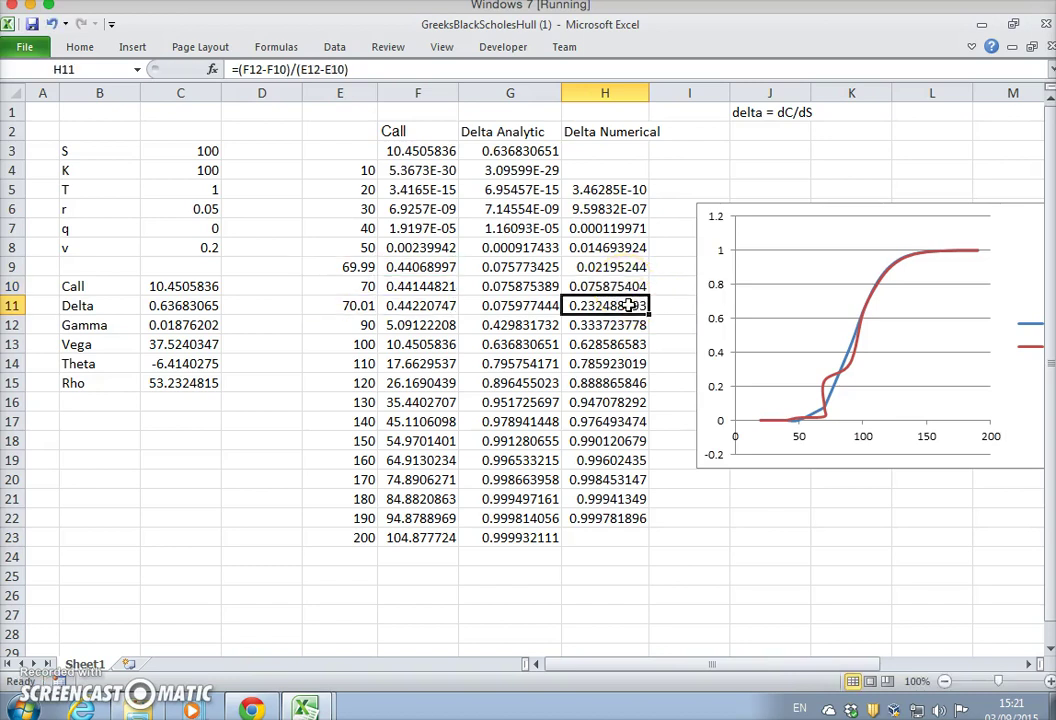
pyautogui.click(524, 288)
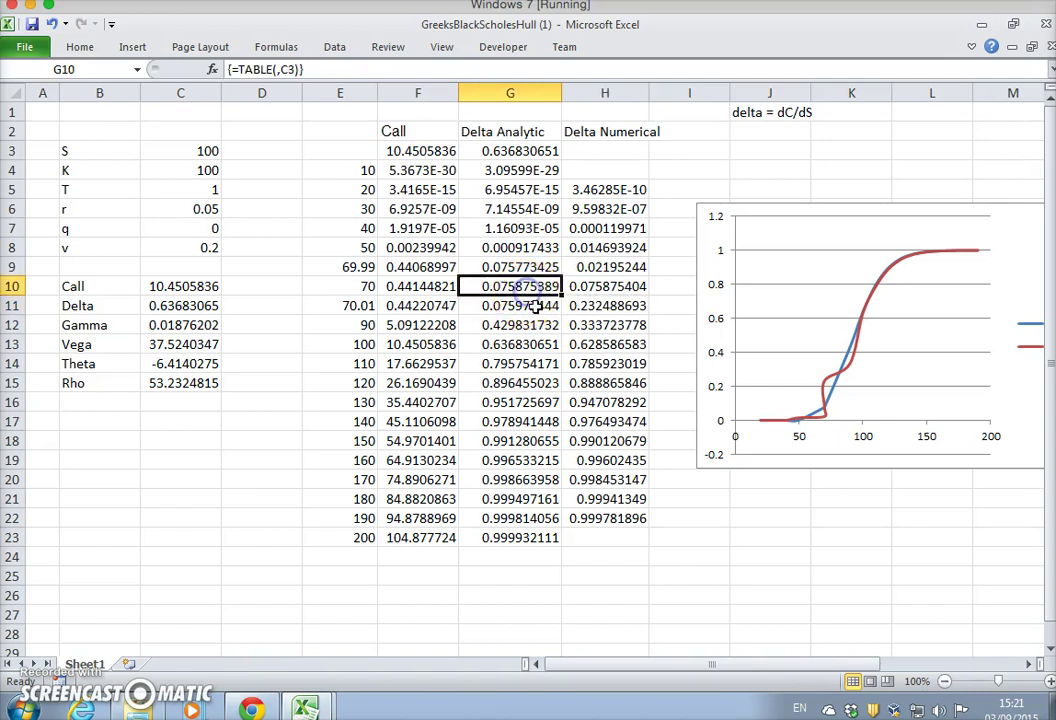
pyautogui.click(359, 288)
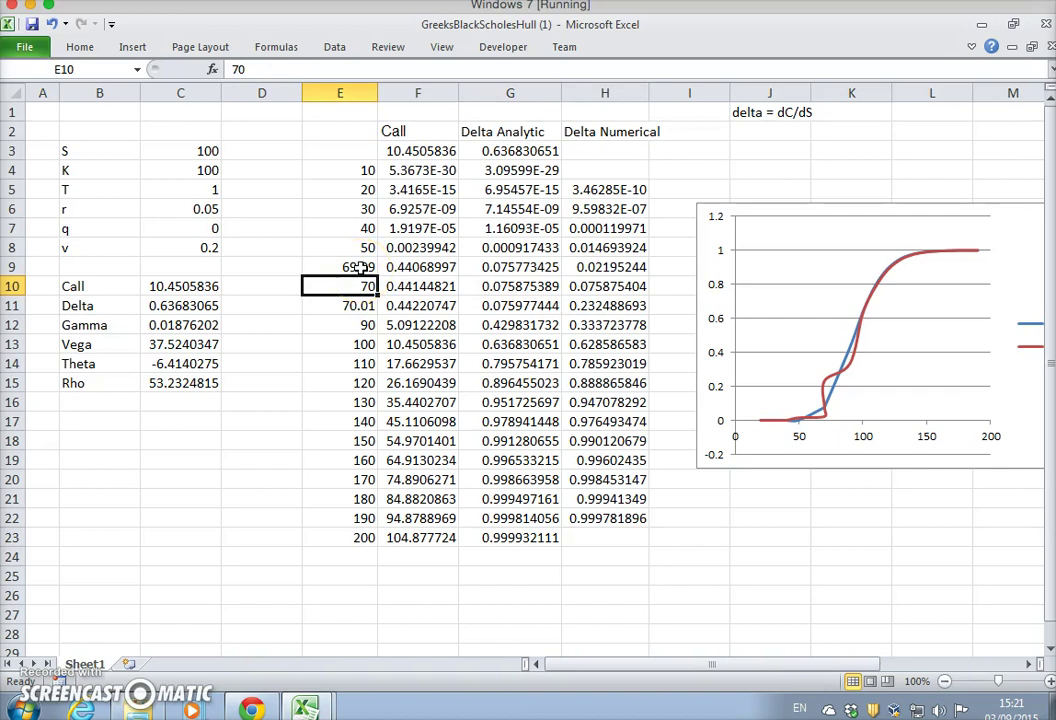
pyautogui.click(356, 287)
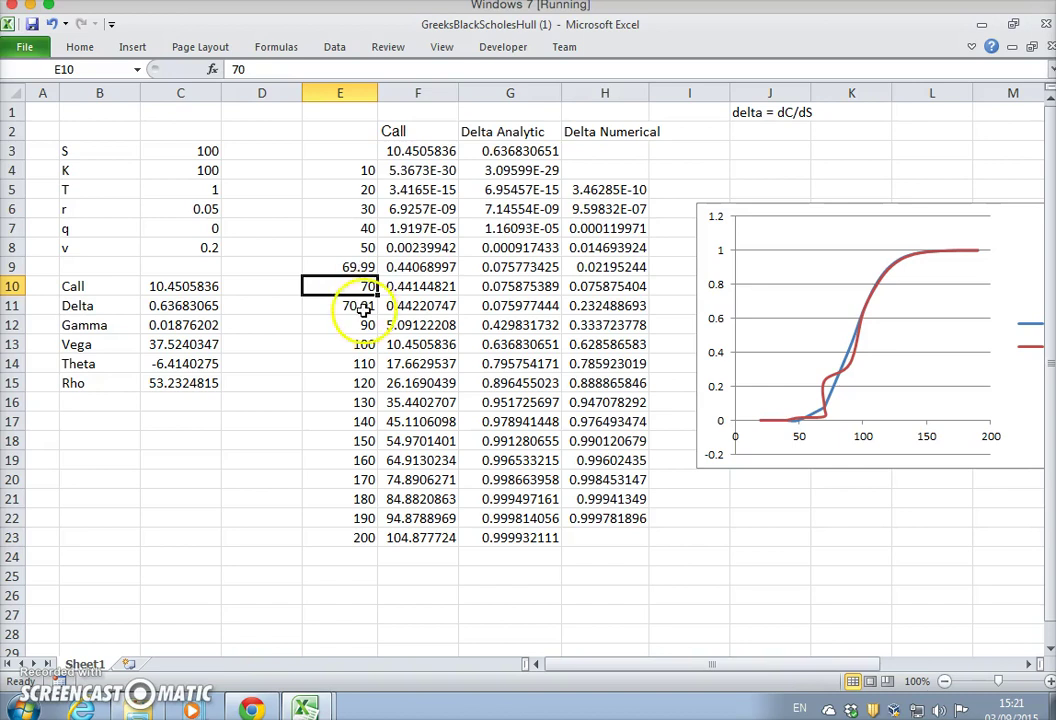
pyautogui.click(598, 287)
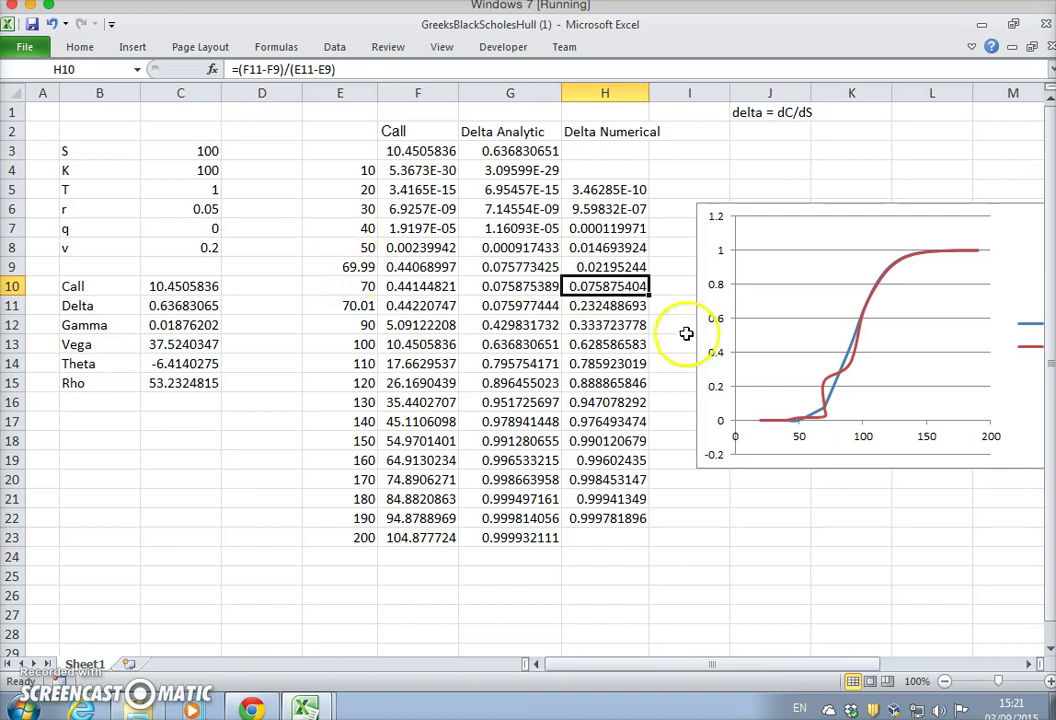
# Step: Restore the regular stock price steps by setting E9 to 60 and E11 to 80
pyautogui.click(354, 266)
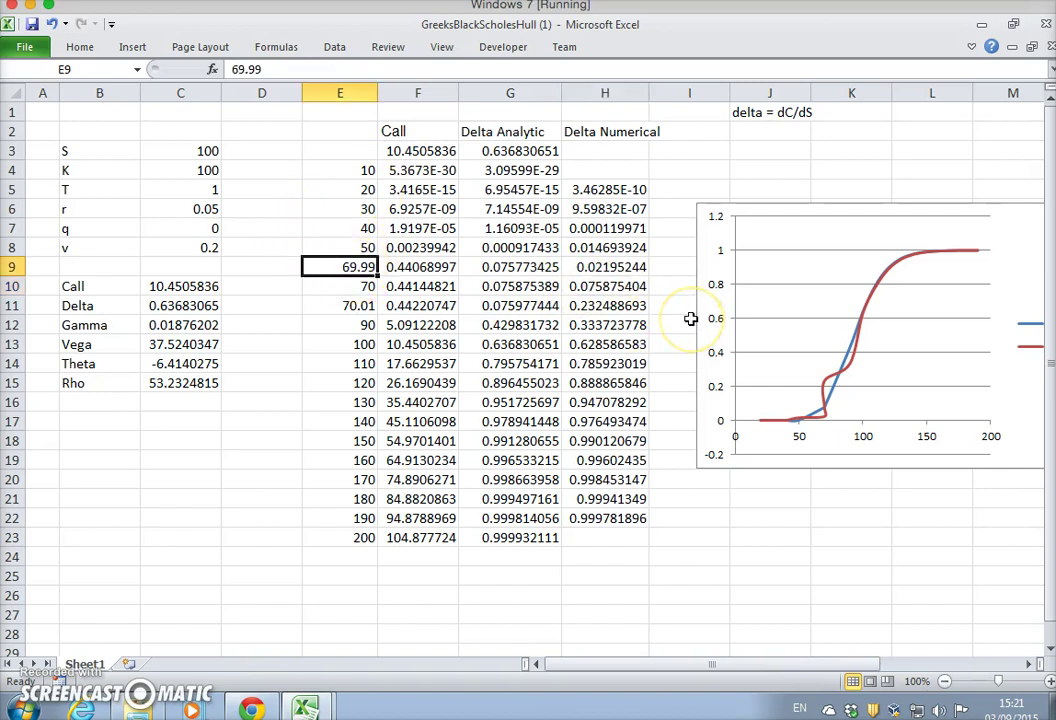
pyautogui.write('6')
pyautogui.hotkey('ctrl', 'Return')
pyautogui.press('Down')
pyautogui.press('Down')
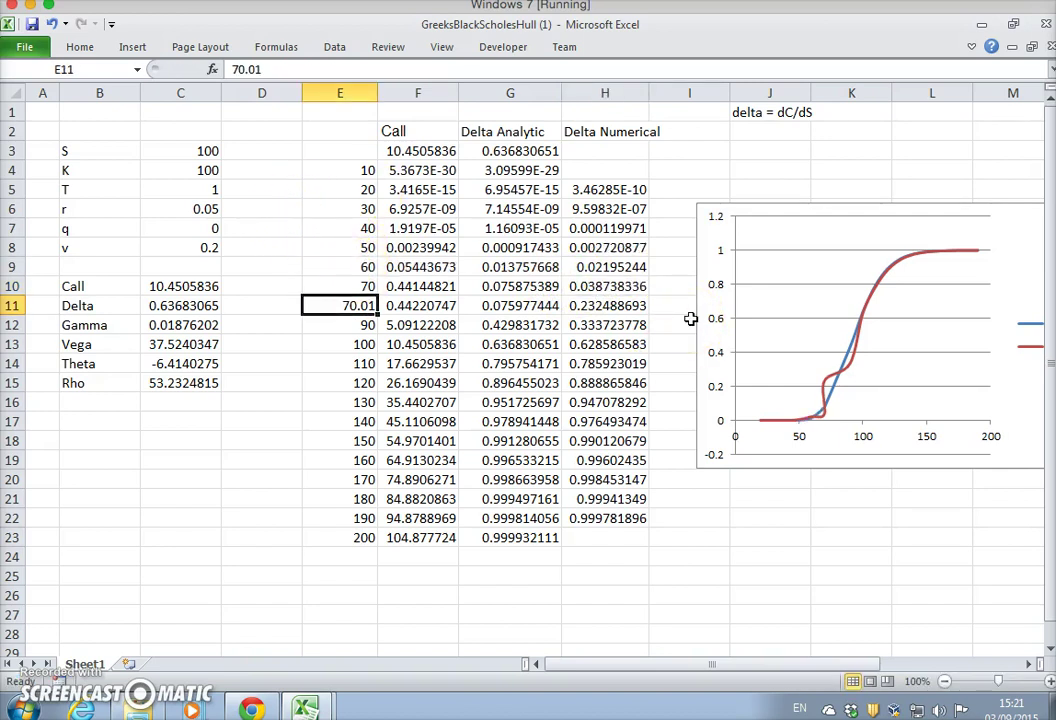
pyautogui.write('80')
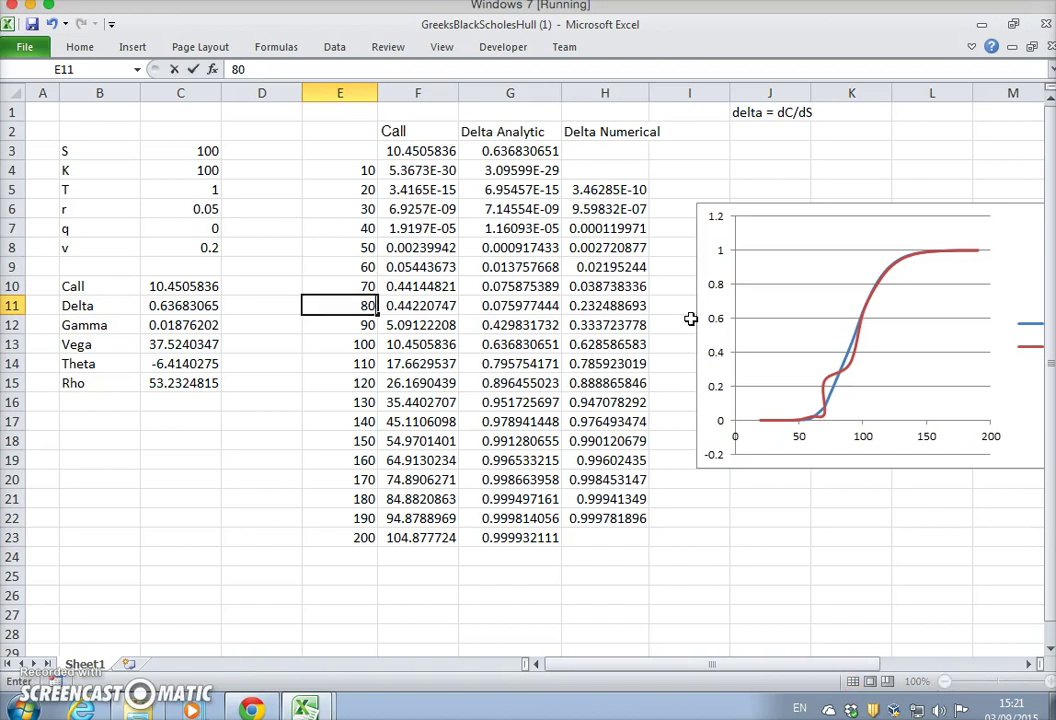
pyautogui.press('Return')
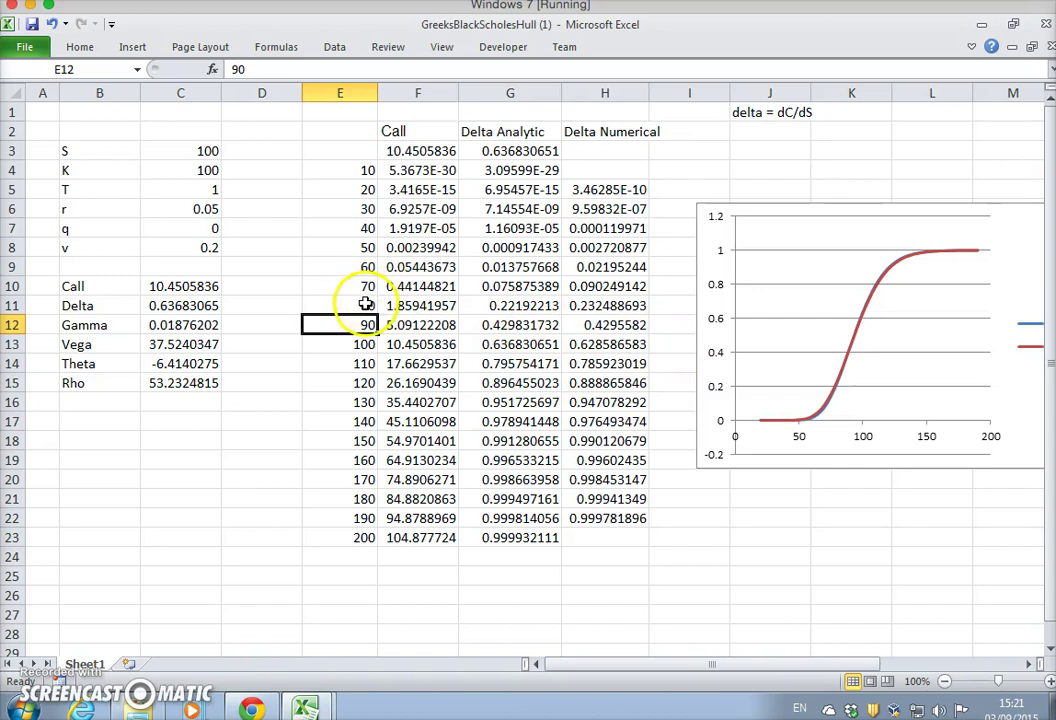
# Step: Narrow the price gap around 70 again with 69.99 in E9 and 70.01 in E11, and compare the deltas in G10:H10
pyautogui.click(619, 287)
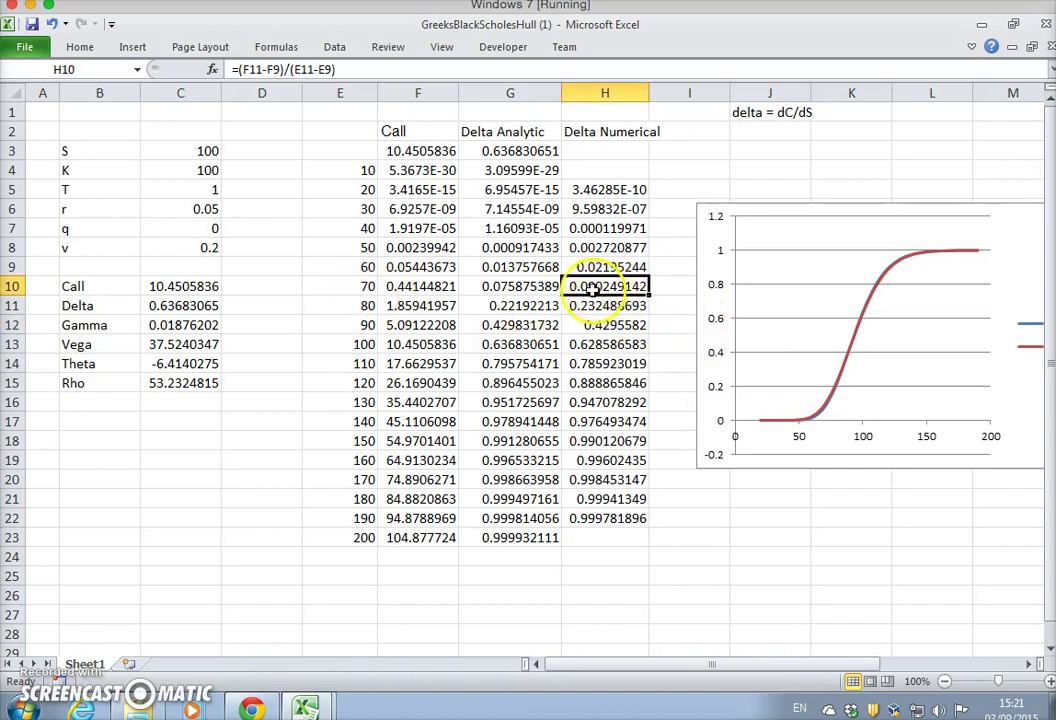
pyautogui.click(352, 287)
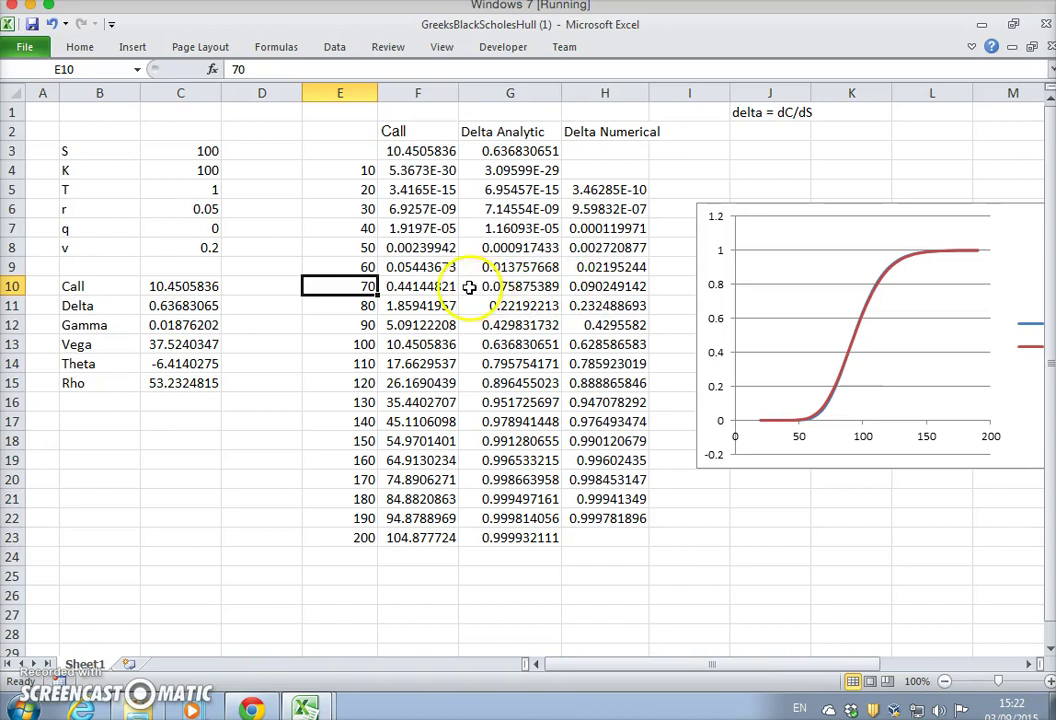
pyautogui.click(340, 265)
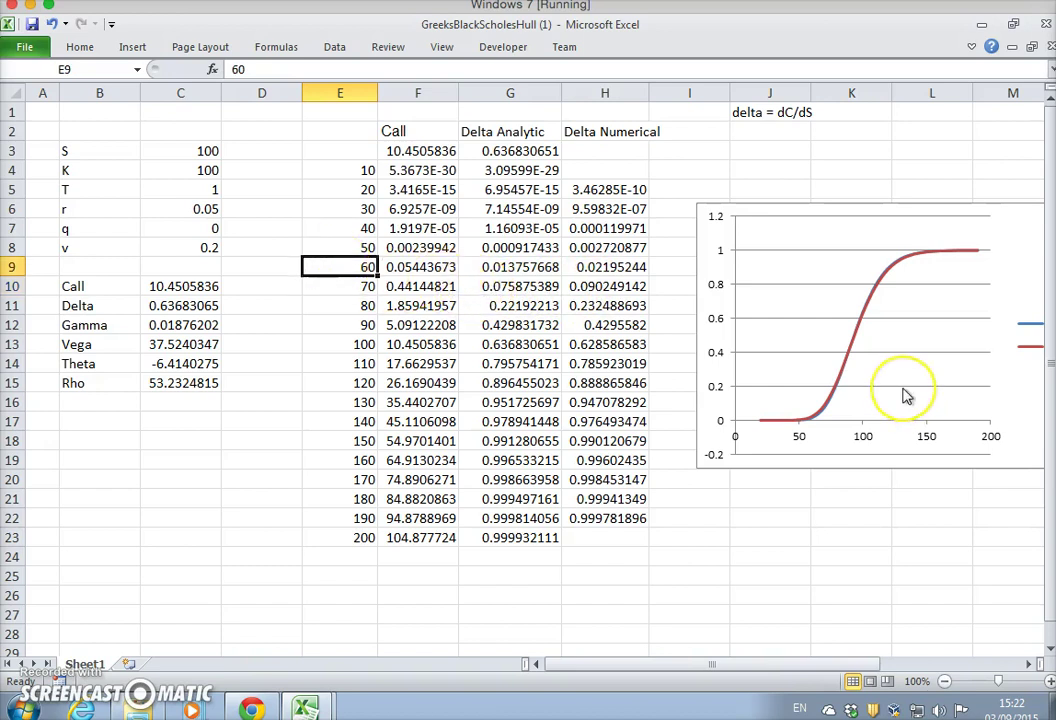
pyautogui.write('9')
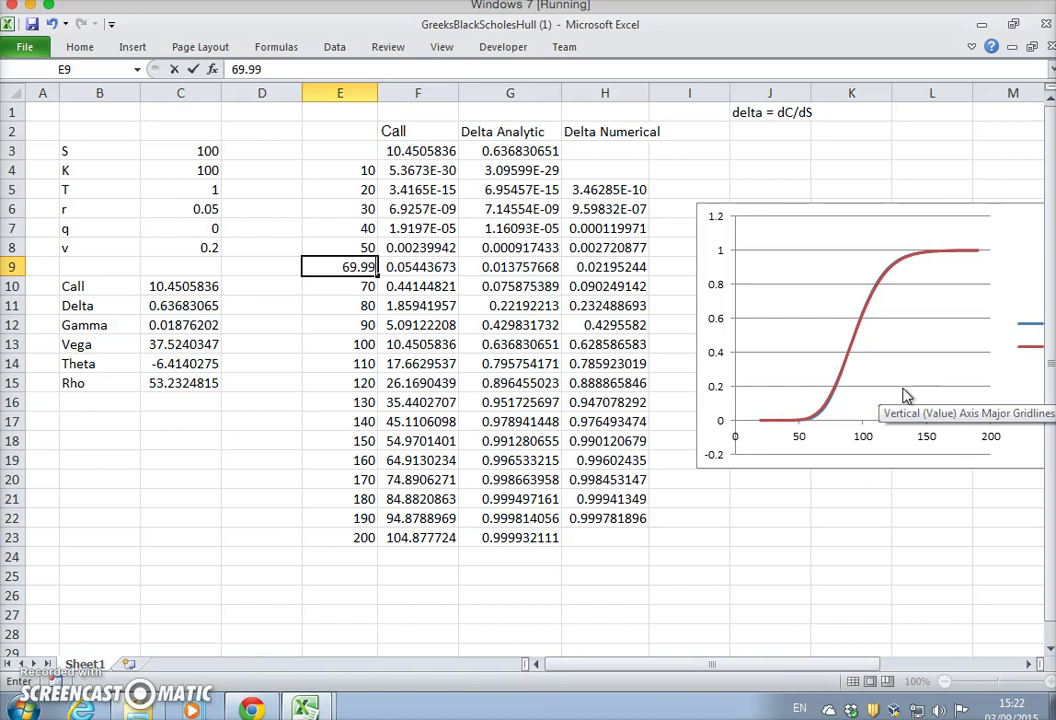
pyautogui.write('.99')
pyautogui.press('Return')
pyautogui.press('Return')
pyautogui.write('7')
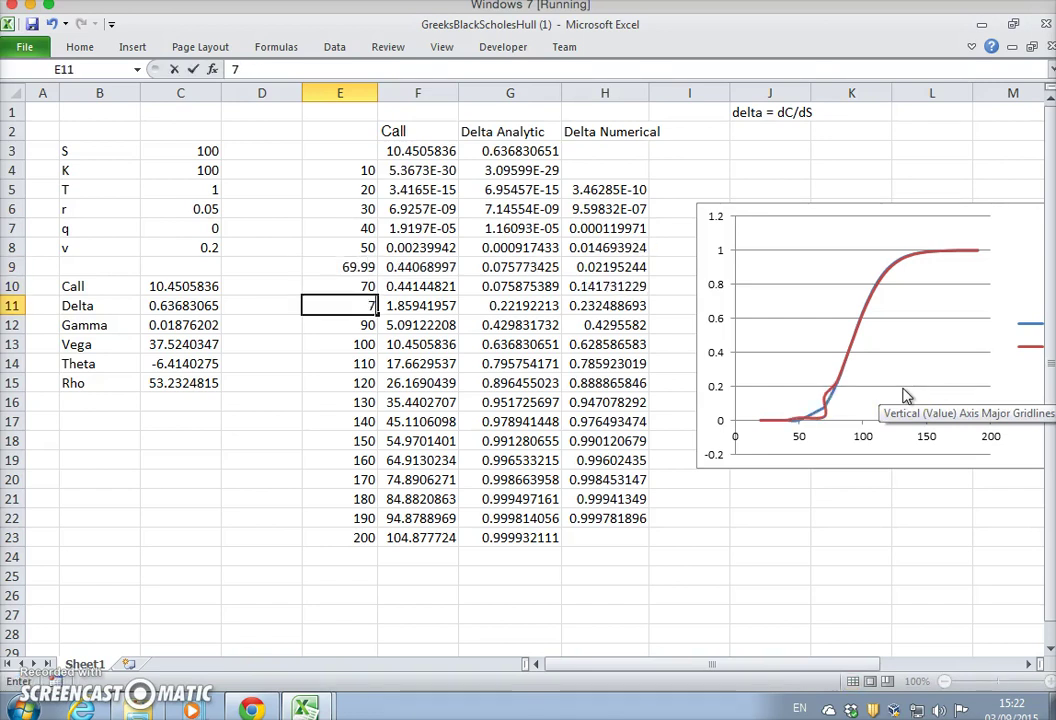
pyautogui.write('0.01')
pyautogui.press('Return')
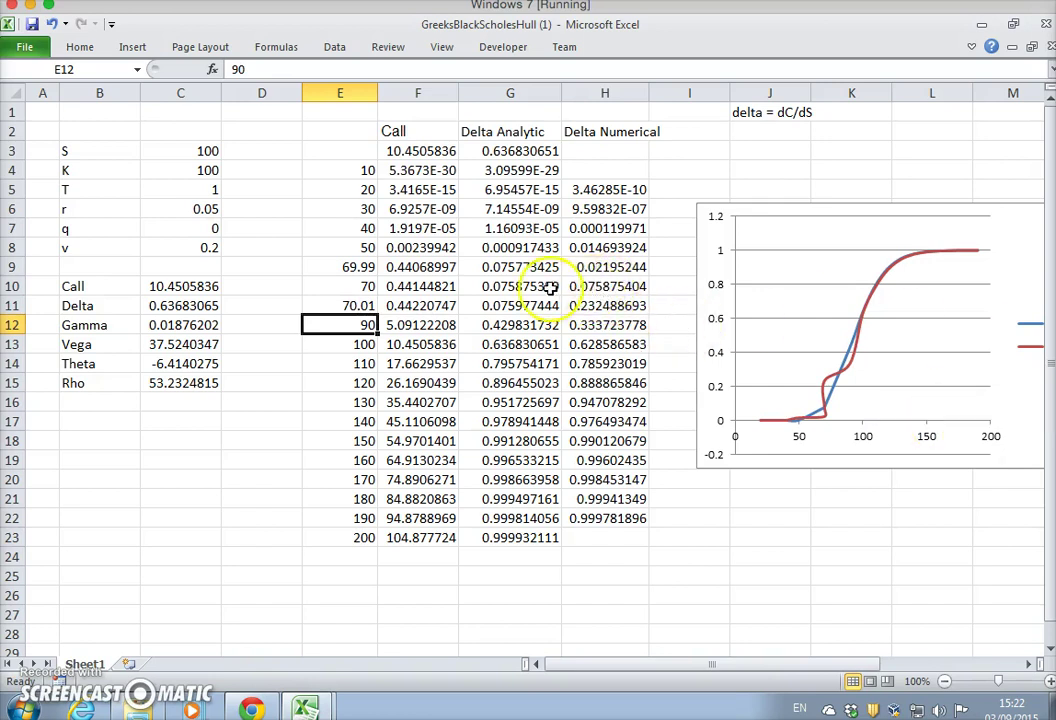
pyautogui.moveTo(510, 286); pyautogui.dragTo(582, 288)
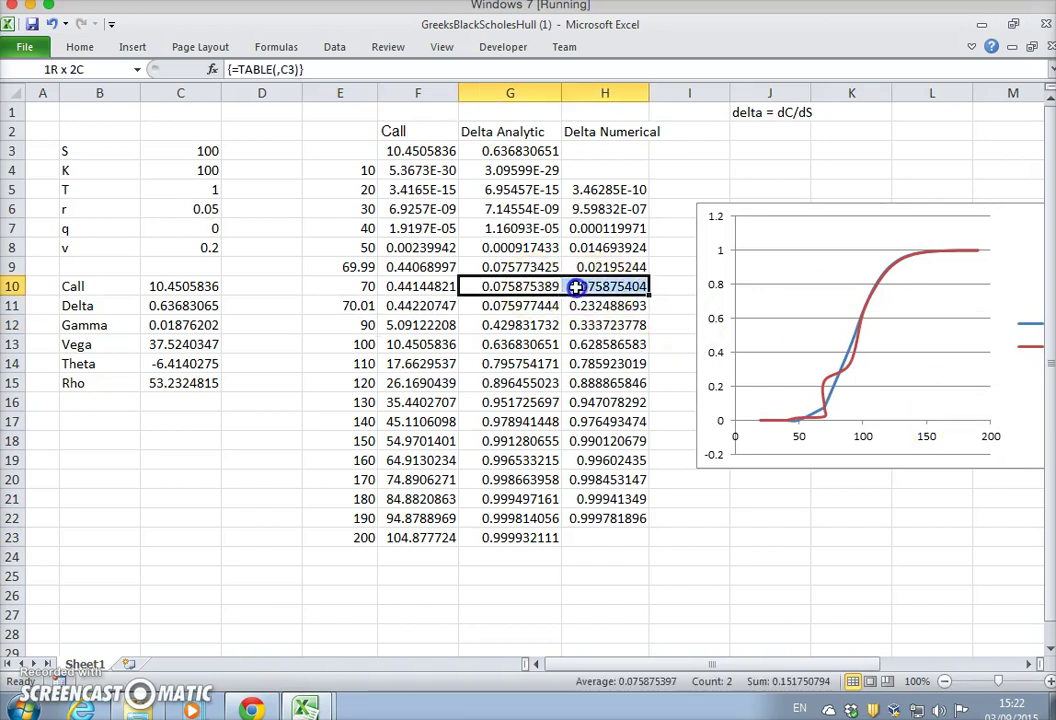
# Step: Return E9 to 60 and re-enter the stock price in E11 to bring back the evenly spaced price column
pyautogui.click(349, 266)
pyautogui.write('6')
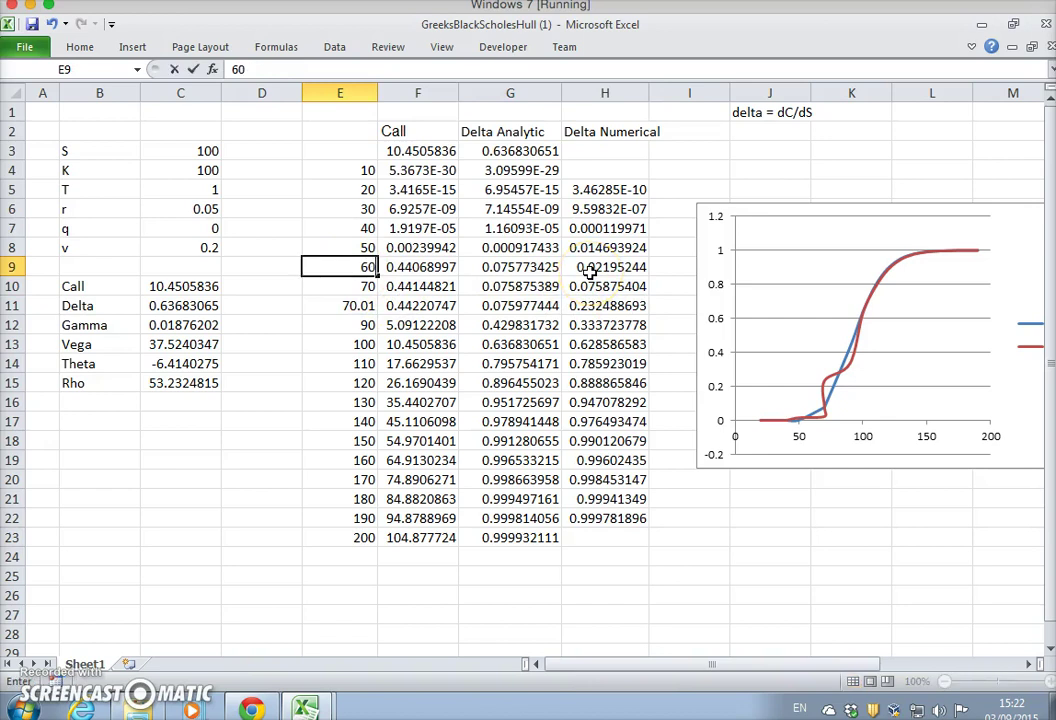
pyautogui.write('0')
pyautogui.press('Return')
pyautogui.press('Return')
pyautogui.write('8')
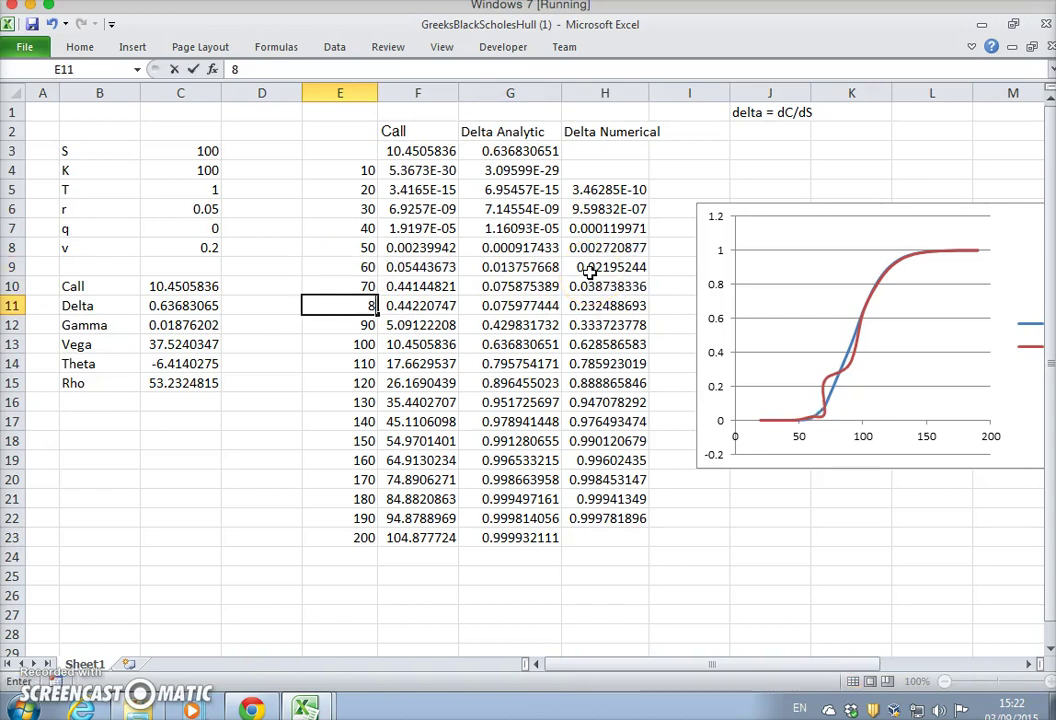